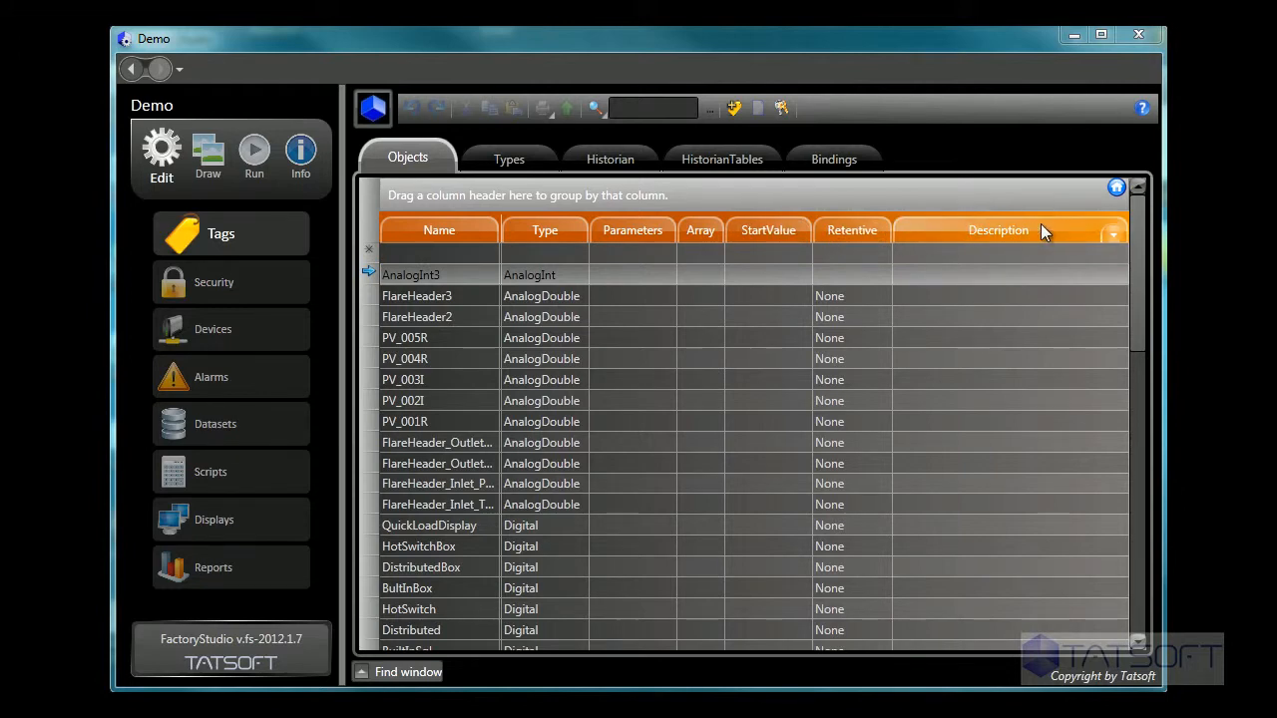
Check the available tag columns, and move the Array column ahead of Parameters and back to its original place
{"action": "right_click", "coordinate": [419, 233]}
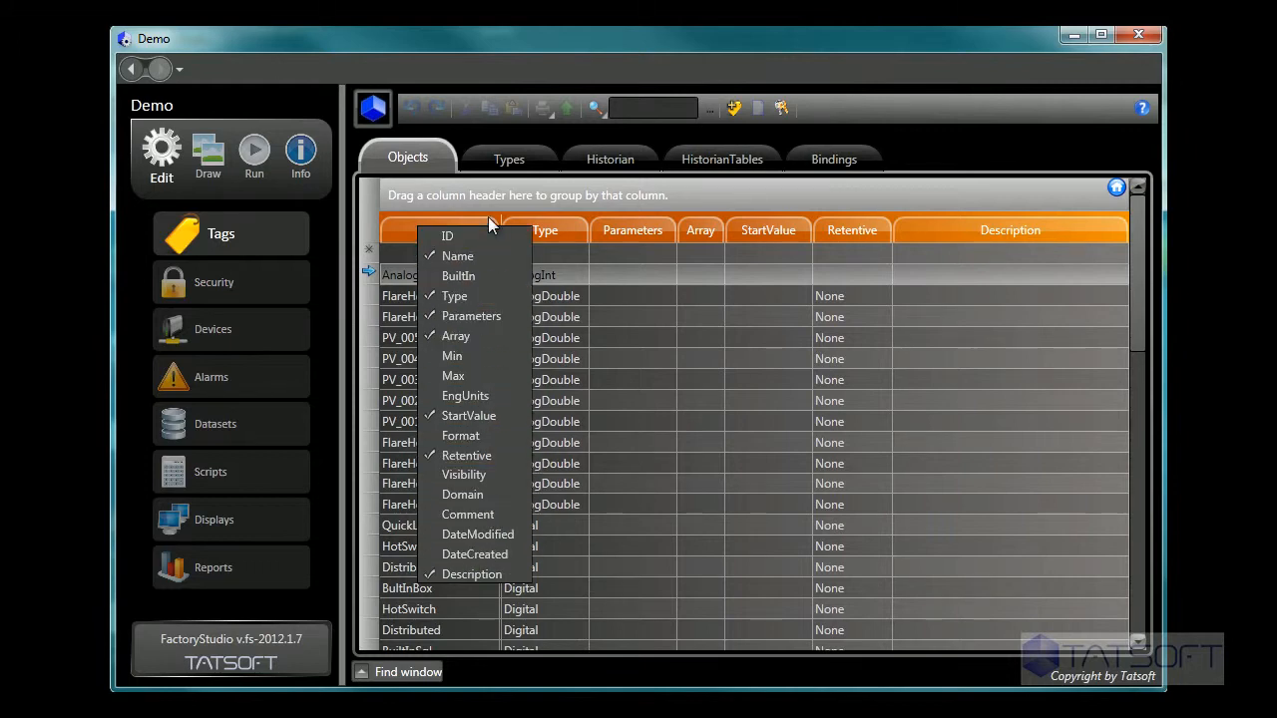
{"action": "left_click", "coordinate": [582, 194]}
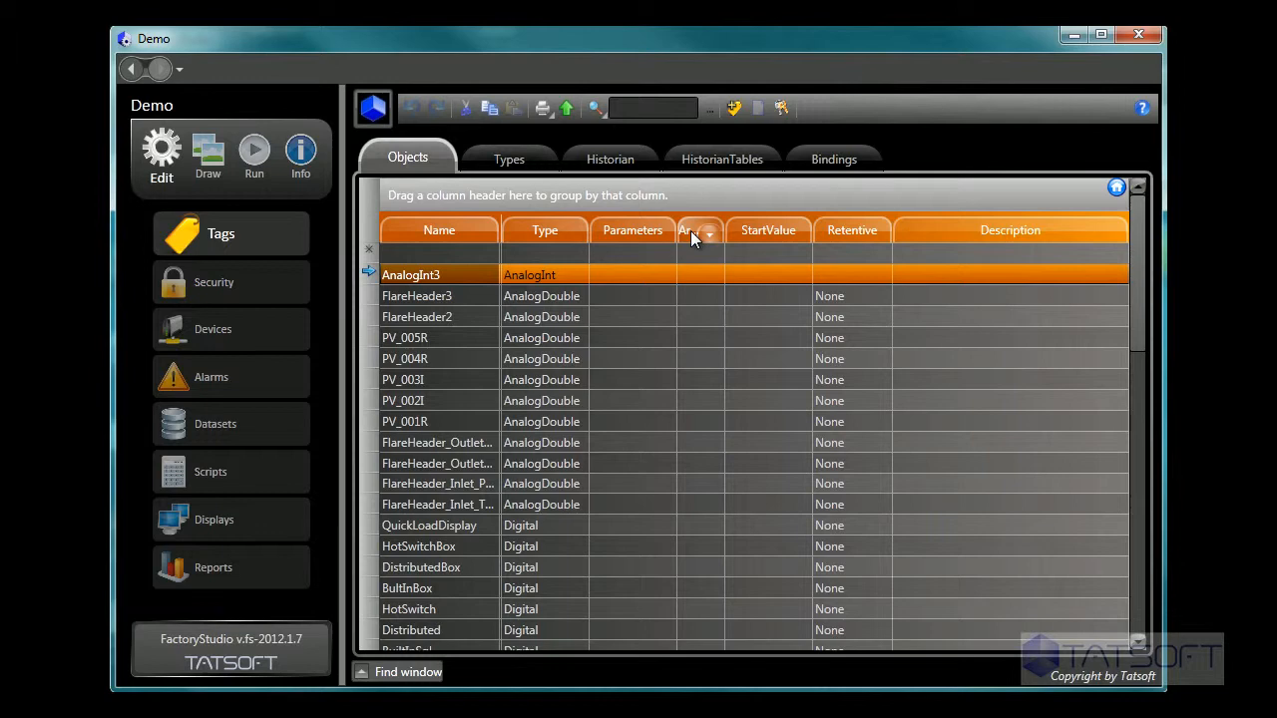
{"action": "mouse_move", "coordinate": [690, 230]}
{"action": "left_mouse_down"}
{"action": "mouse_move", "coordinate": [590, 241]}
{"action": "mouse_move", "coordinate": [573, 267]}
{"action": "left_mouse_up"}
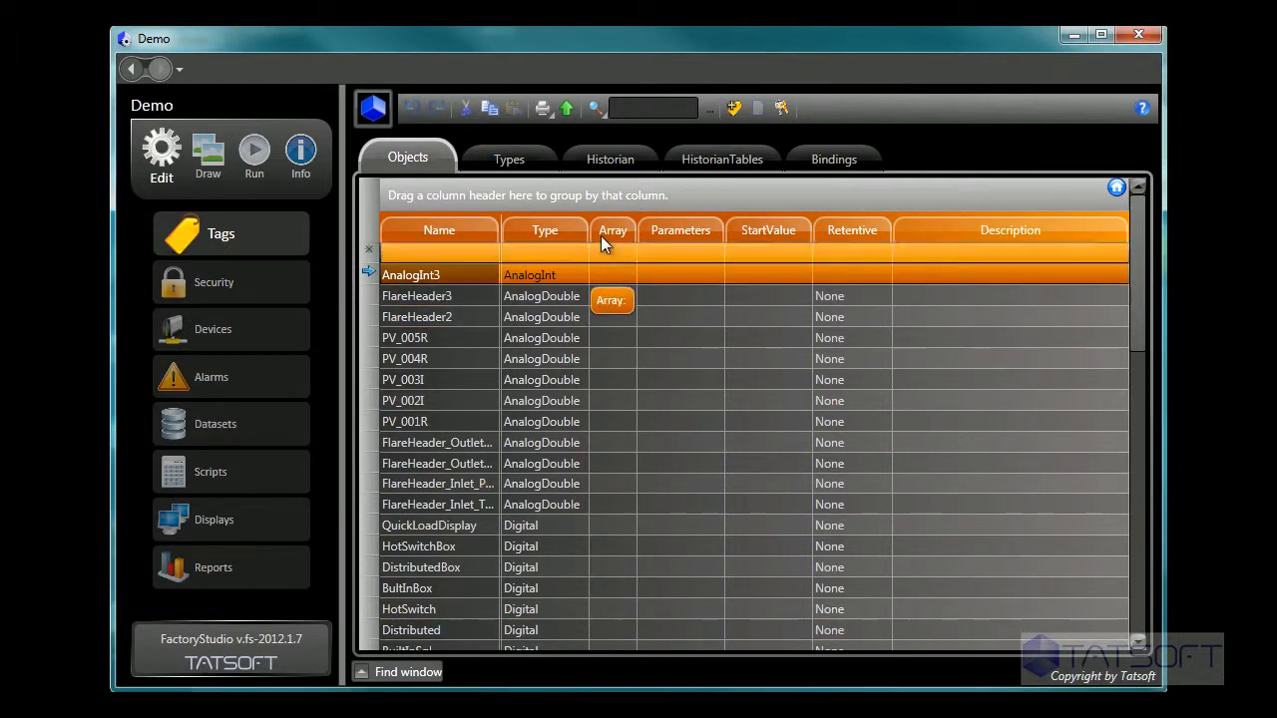
{"action": "left_click_drag", "start_coordinate": [600, 235], "coordinate": [729, 236]}
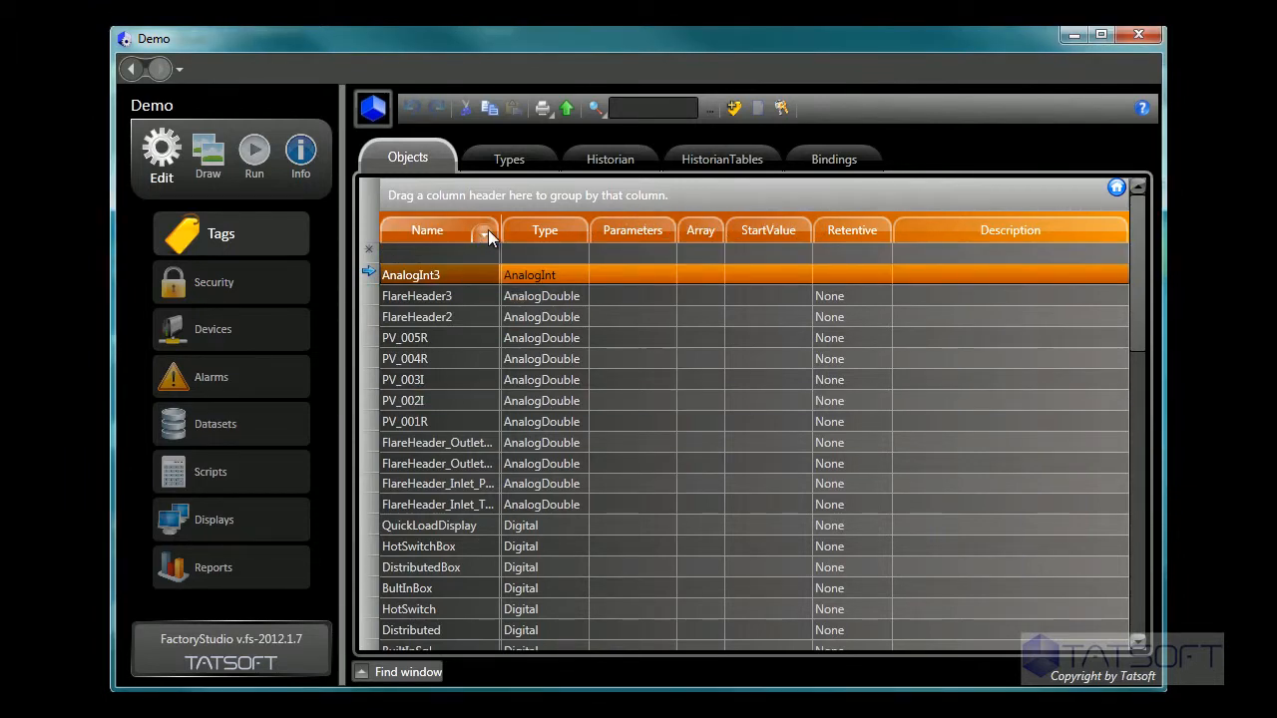
Sort the tags by Type and filter the list to the Digital and AnalogInt types
{"action": "left_click", "coordinate": [486, 235]}
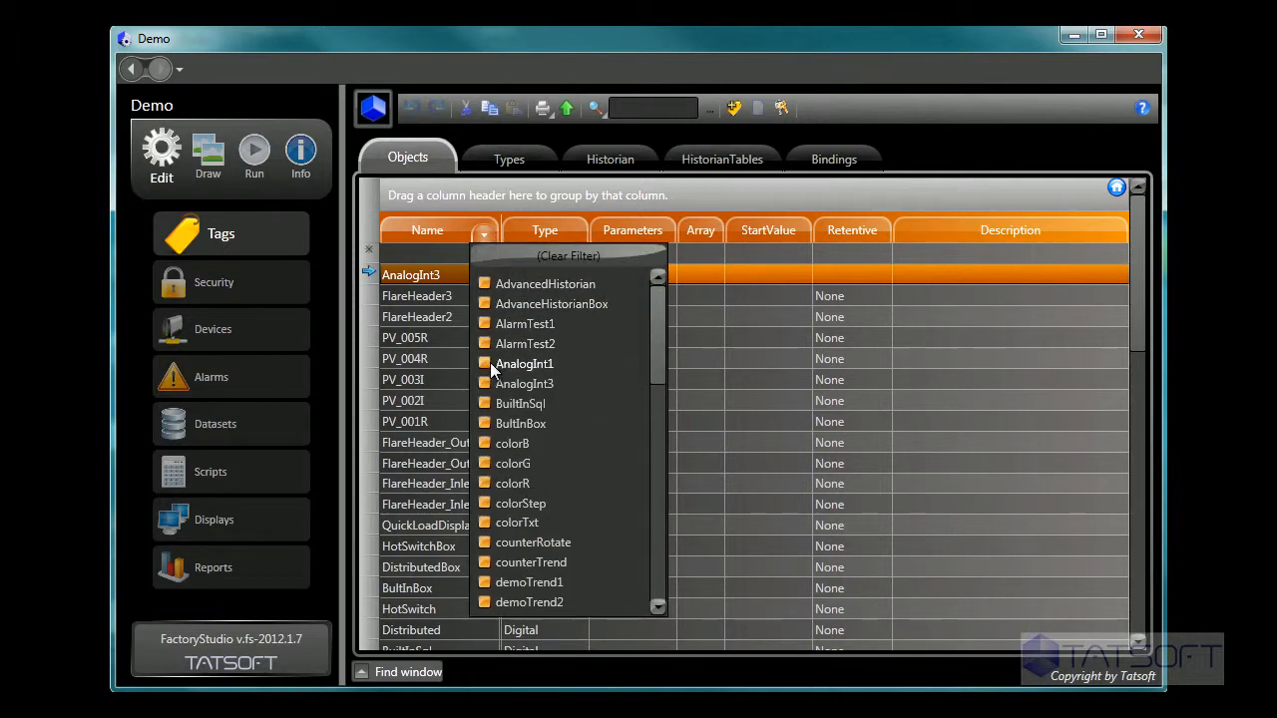
{"action": "left_click", "coordinate": [549, 223]}
{"action": "left_click", "coordinate": [550, 223]}
{"action": "left_click", "coordinate": [571, 231]}
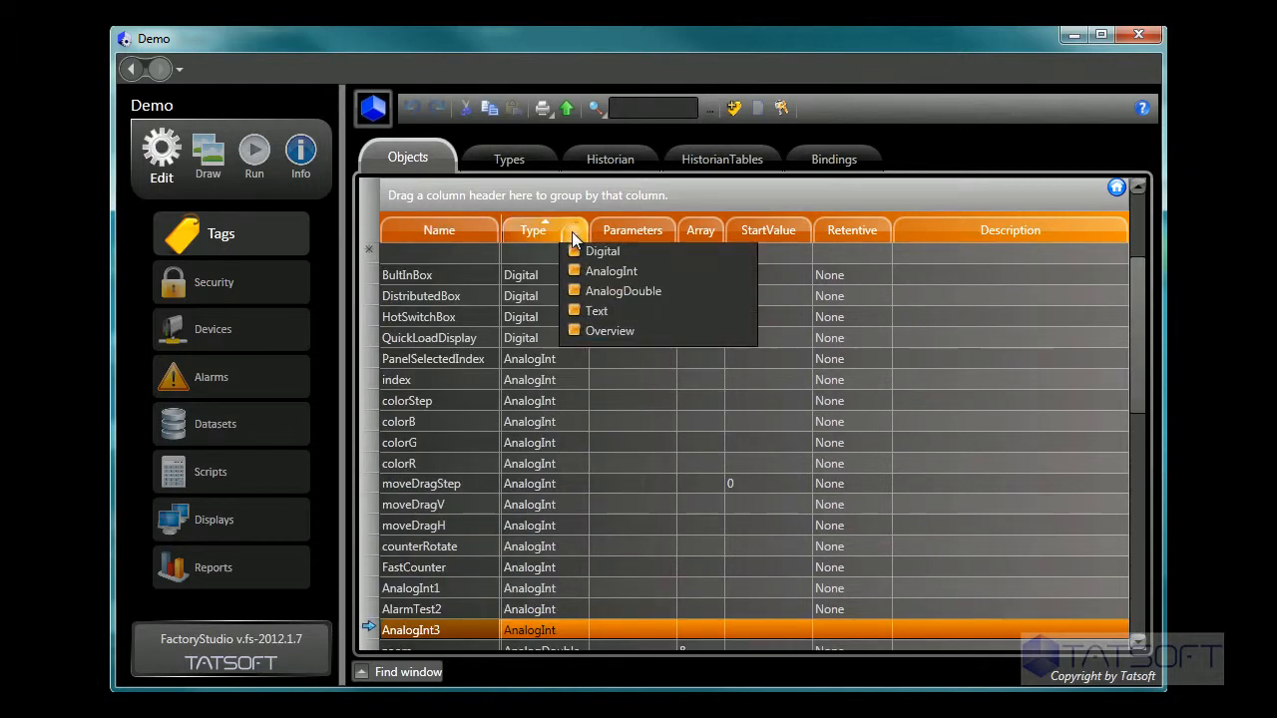
{"action": "left_click", "coordinate": [573, 285]}
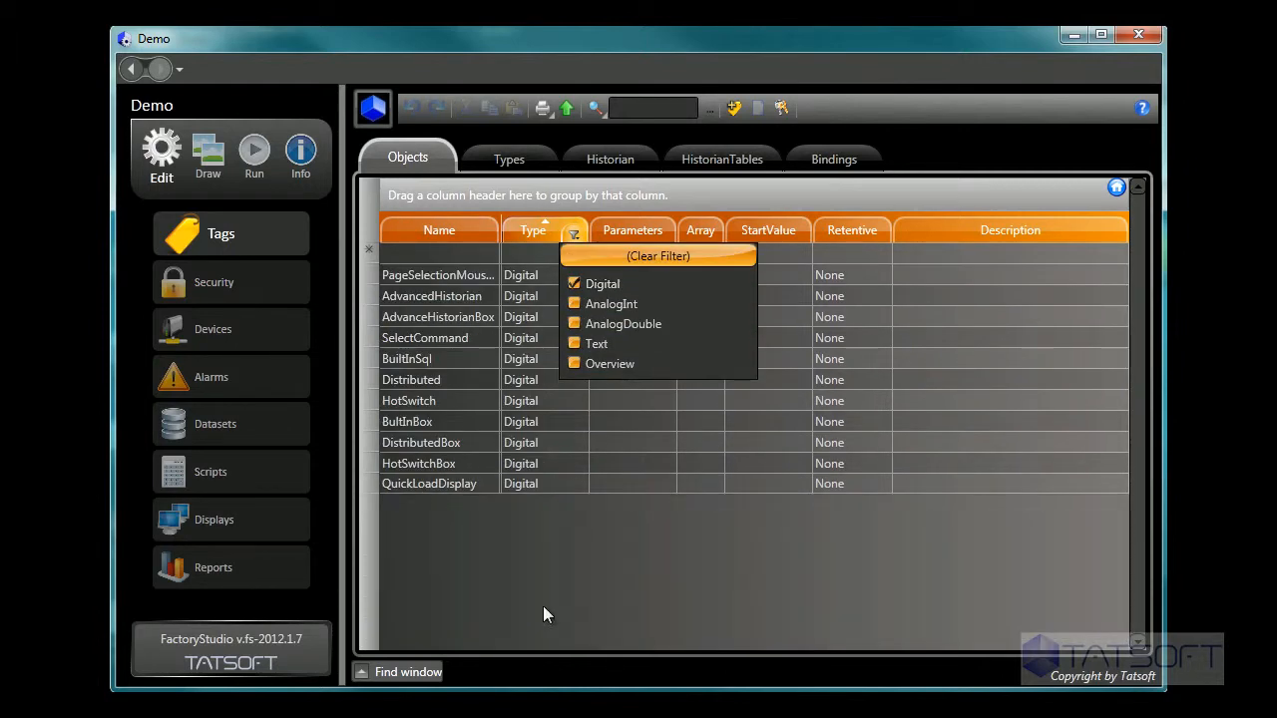
{"action": "left_click", "coordinate": [575, 304]}
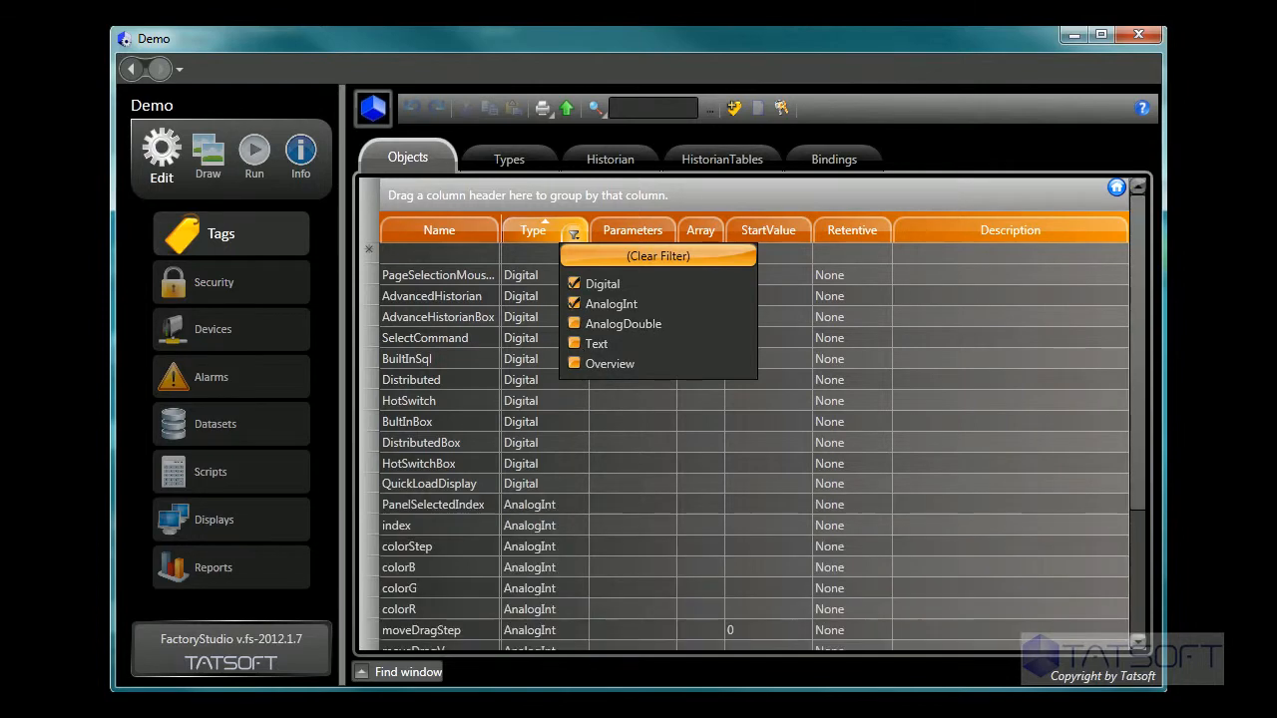
Remove the Digital and AnalogInt filters from the Type column
{"action": "left_click", "coordinate": [574, 284]}
{"action": "left_click", "coordinate": [574, 303]}
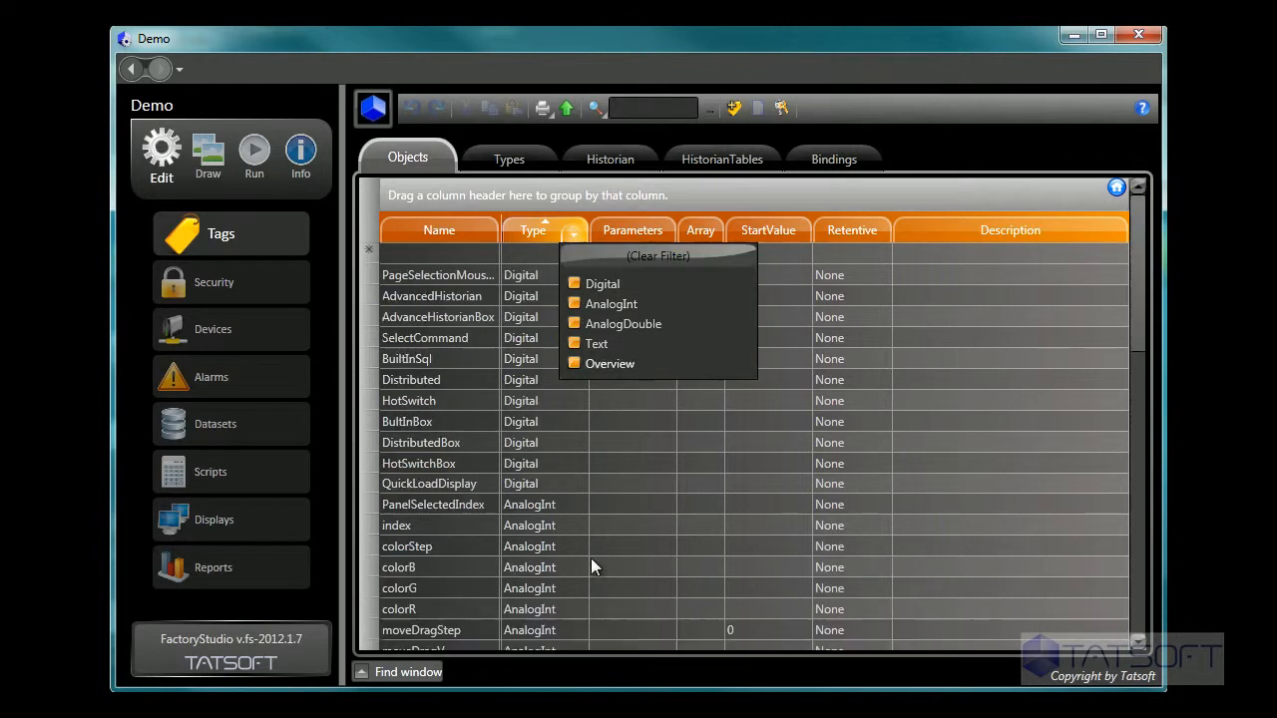
{"action": "left_click", "coordinate": [653, 253]}
Sort the tags by Name in ascending and descending order, and clear the sorting
{"action": "left_click", "coordinate": [395, 231]}
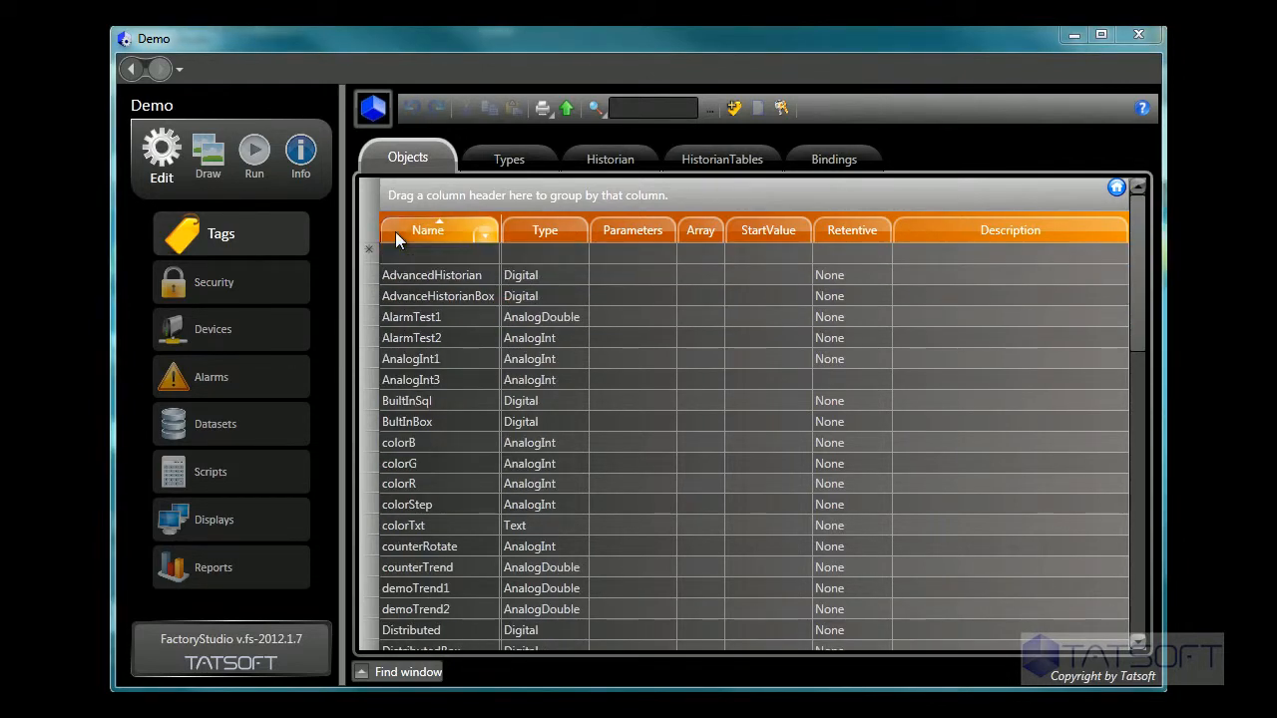
{"action": "left_click", "coordinate": [395, 232]}
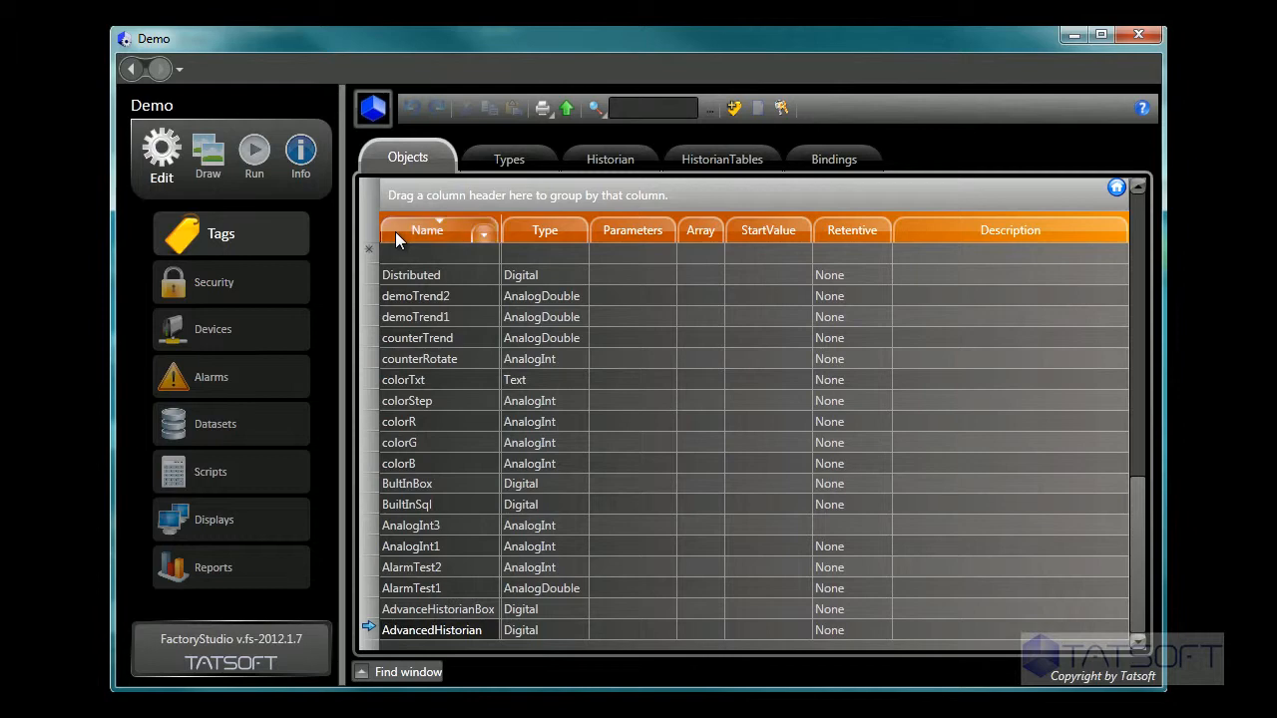
{"action": "left_click", "coordinate": [395, 231]}
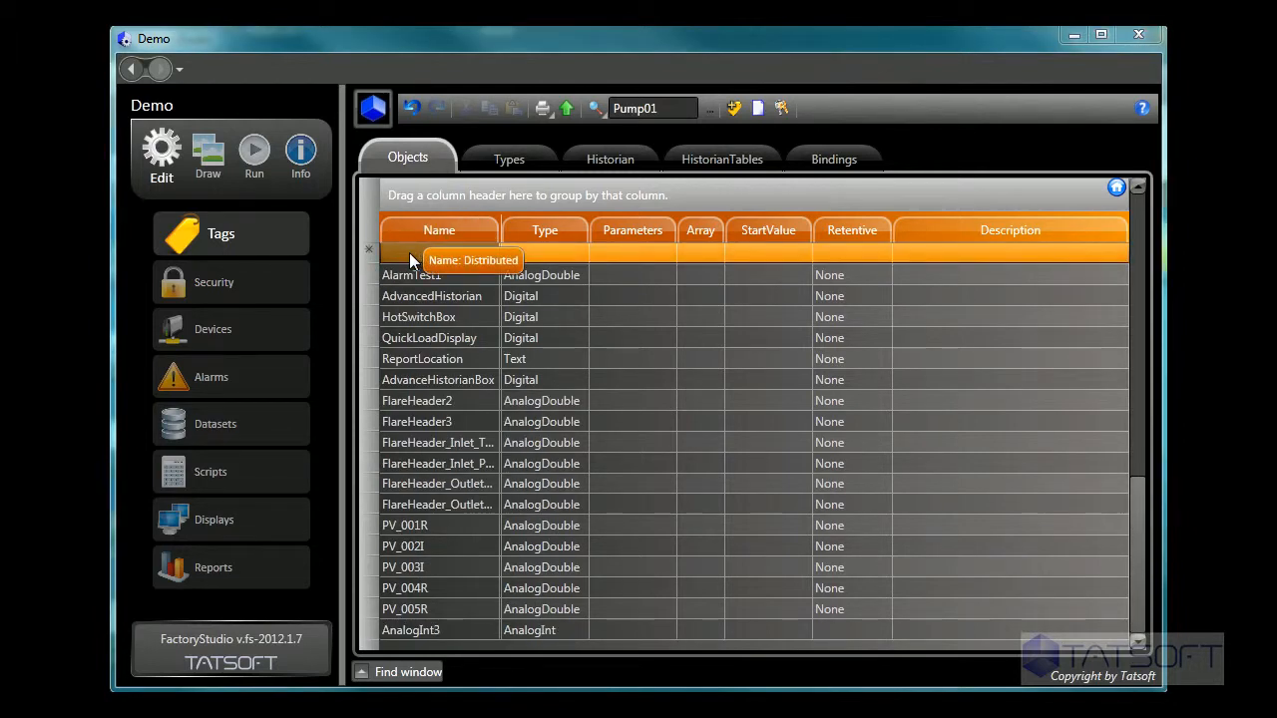
Add a new tag named Pump01 of type AnalogInt
{"action": "left_click", "coordinate": [410, 253]}
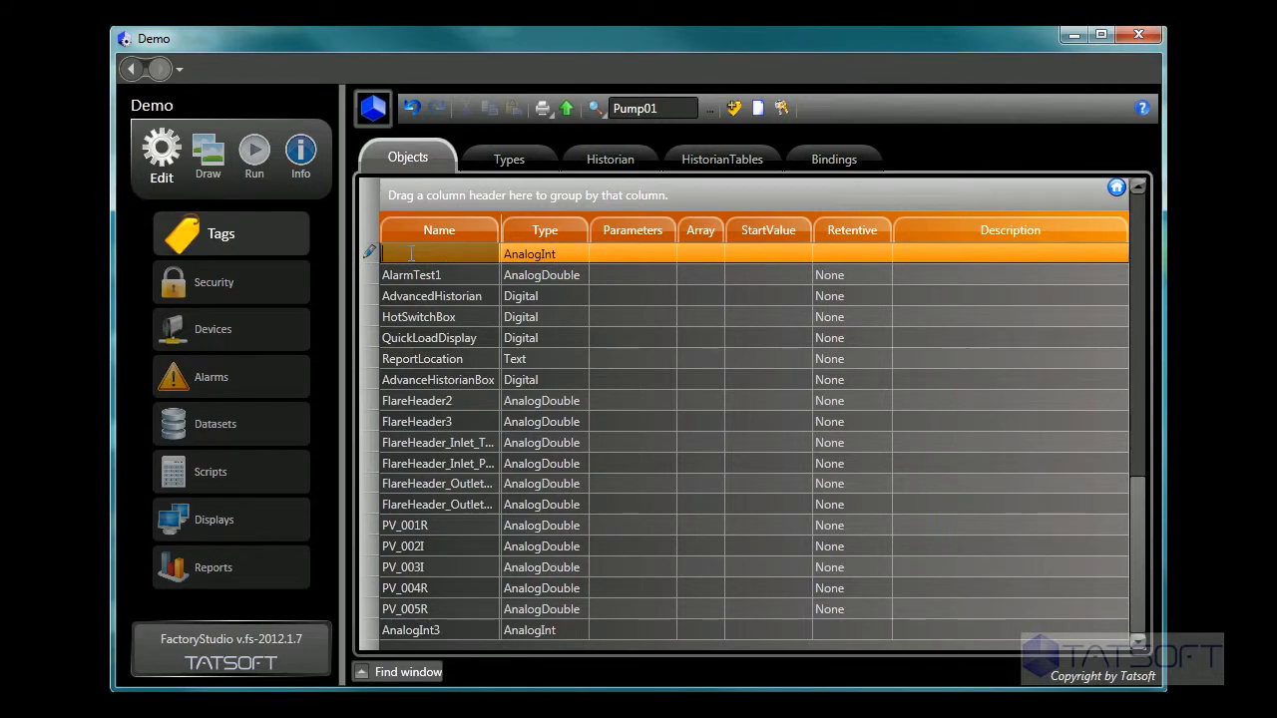
{"action": "type", "text": "Pump01"}
{"action": "left_click", "coordinate": [576, 257]}
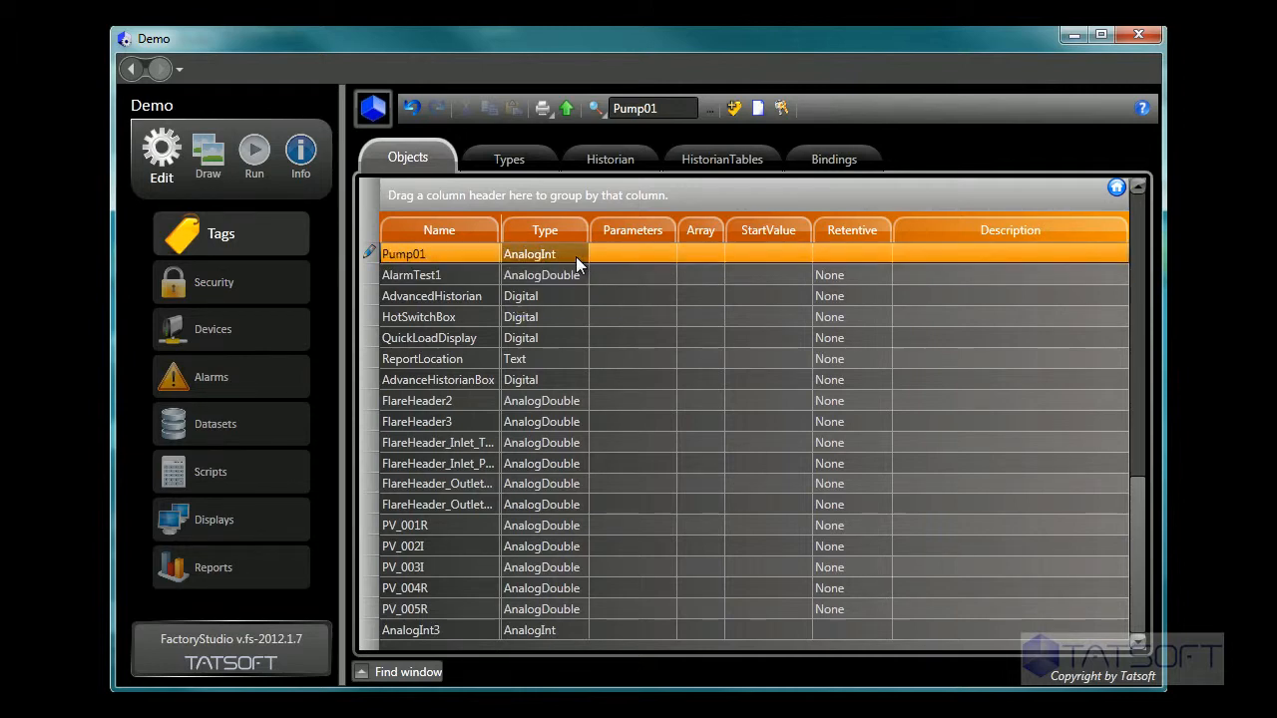
{"action": "left_click", "coordinate": [702, 256]}
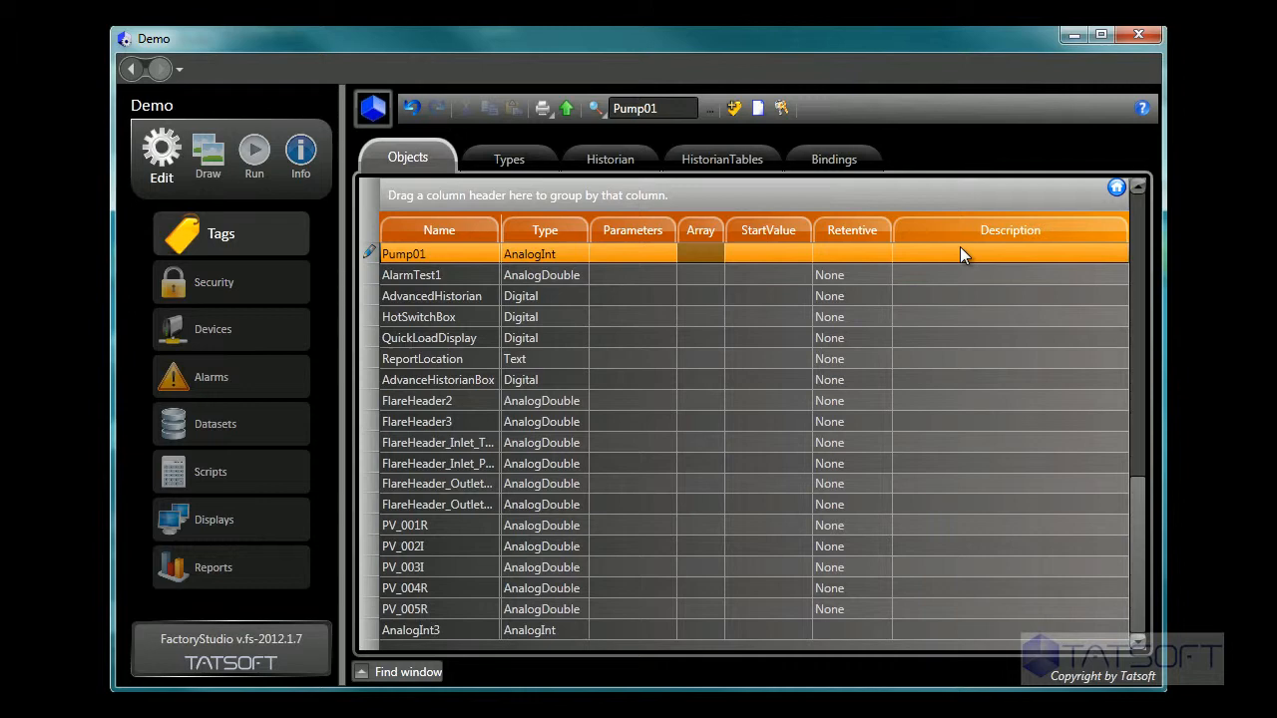
{"action": "key", "text": "Return"}
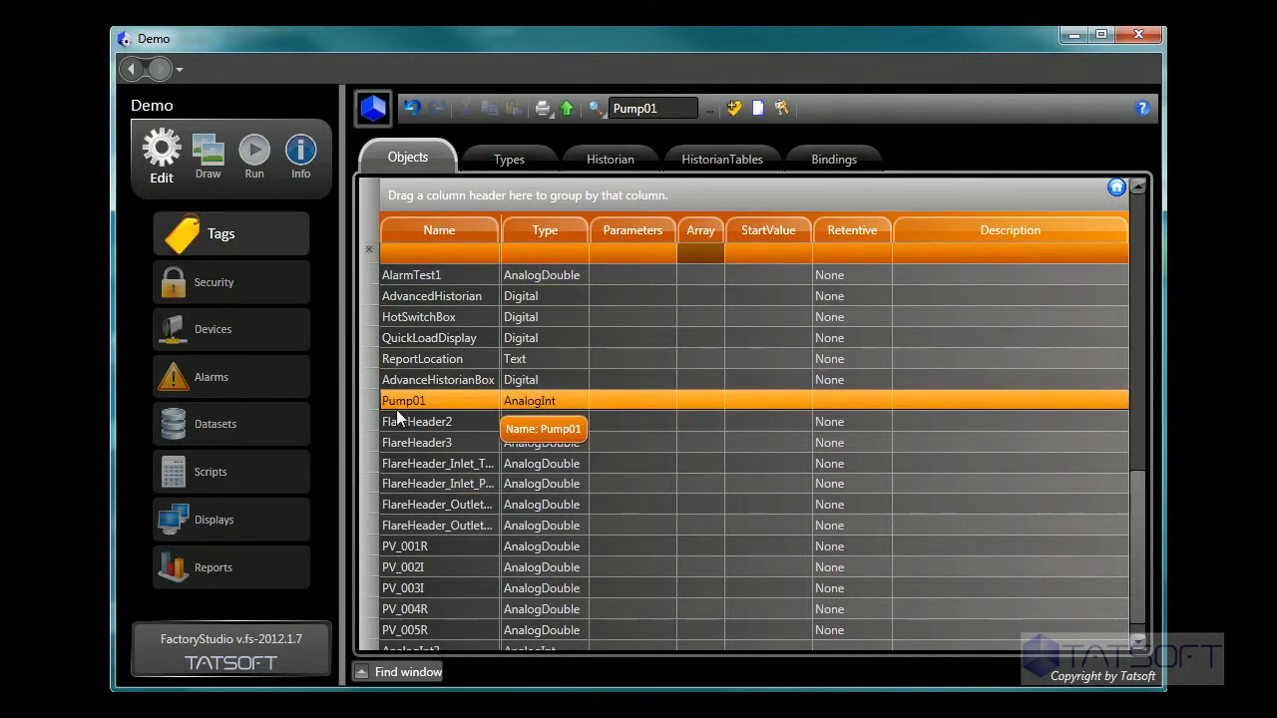
Add a new tag named Timer01 of type Timer
{"action": "left_click", "coordinate": [526, 255]}
{"action": "left_click", "coordinate": [576, 256]}
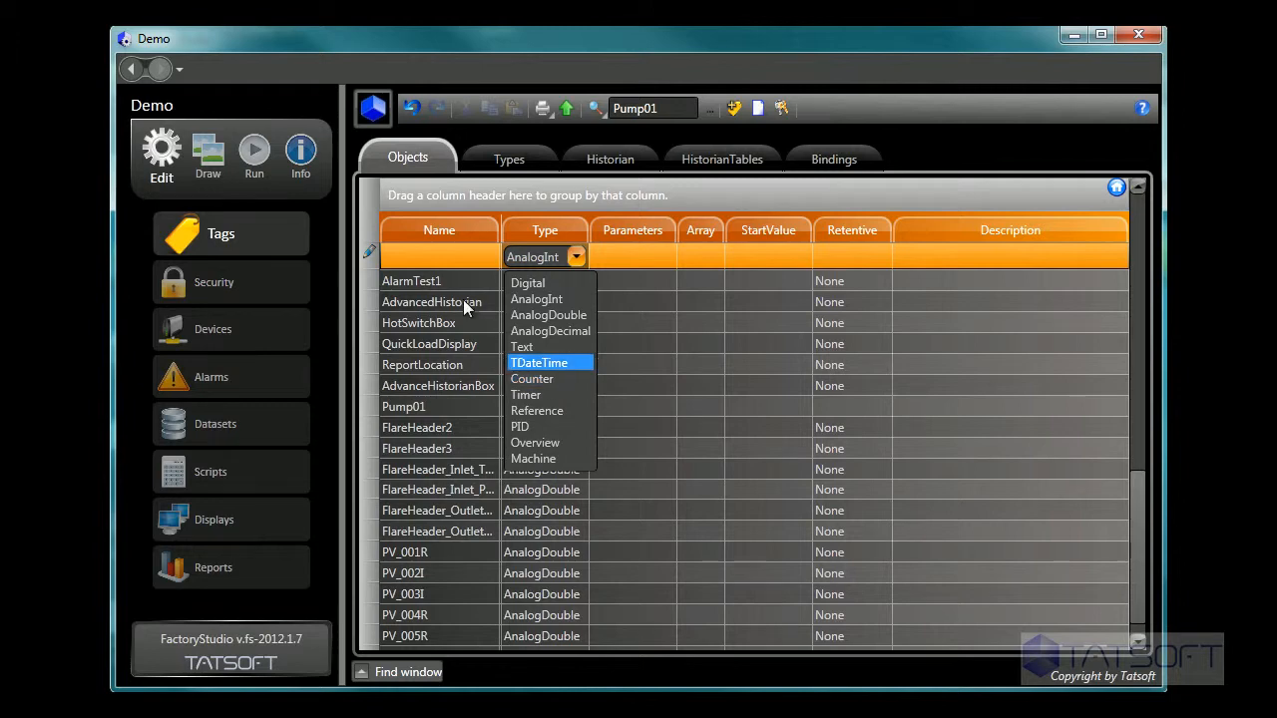
{"action": "left_click", "coordinate": [412, 257]}
{"action": "left_click", "coordinate": [412, 257]}
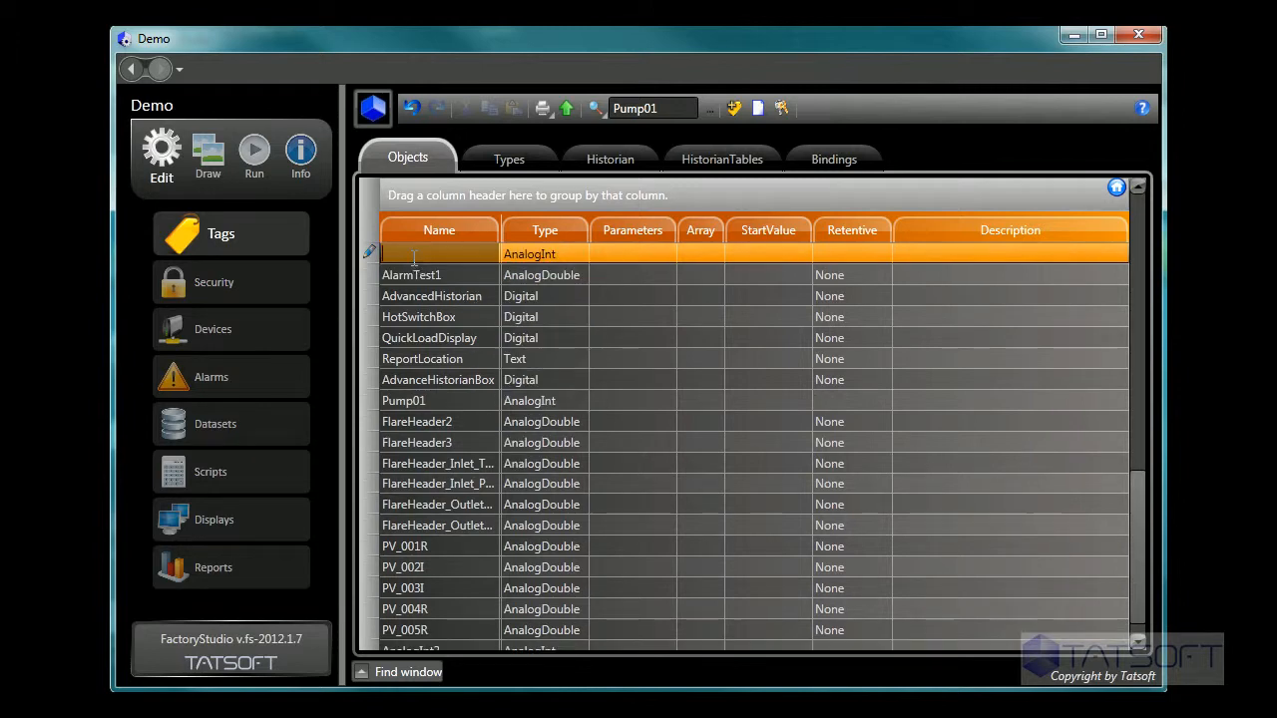
{"action": "type", "text": "Timer01"}
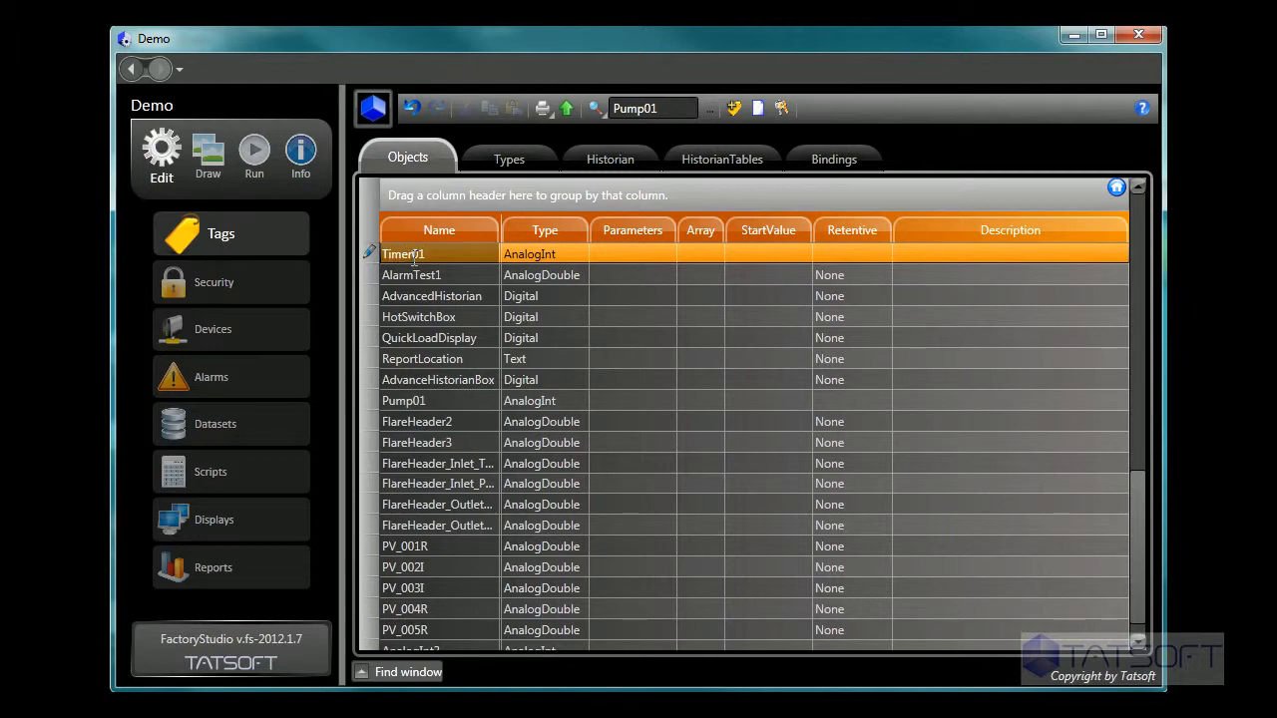
{"action": "left_click", "coordinate": [578, 250]}
{"action": "left_click", "coordinate": [576, 256]}
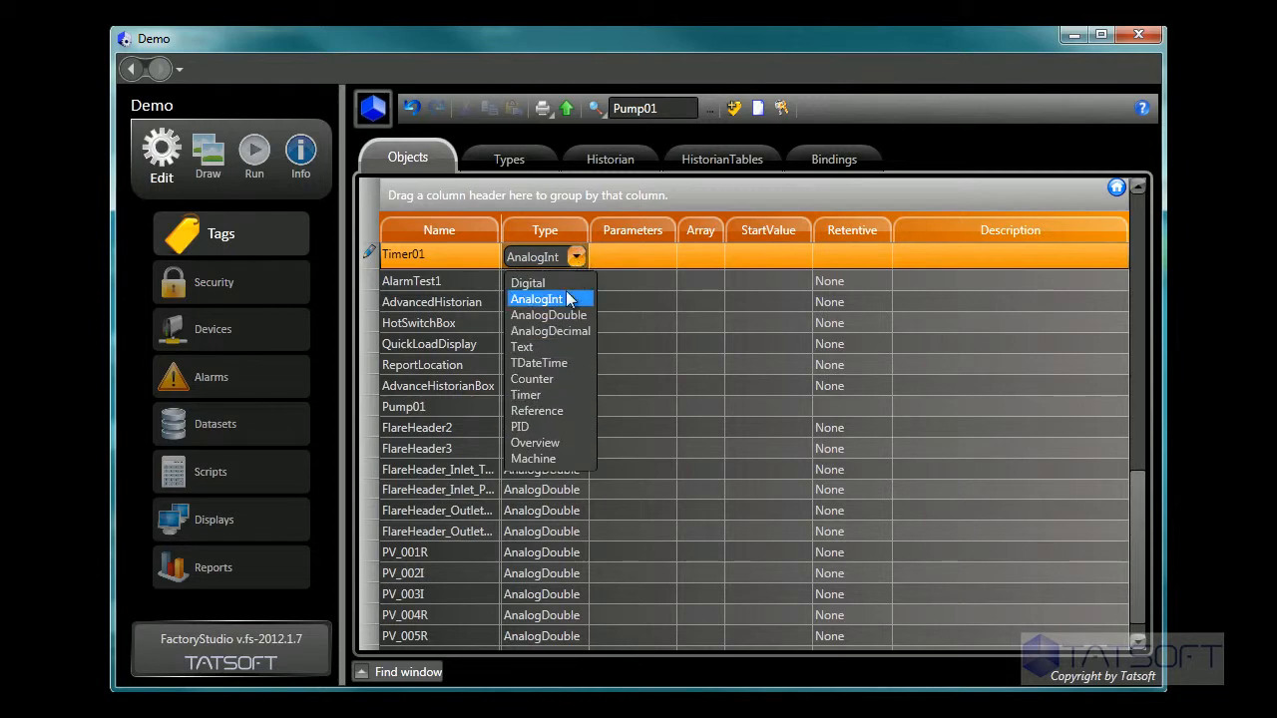
{"action": "left_click", "coordinate": [528, 394]}
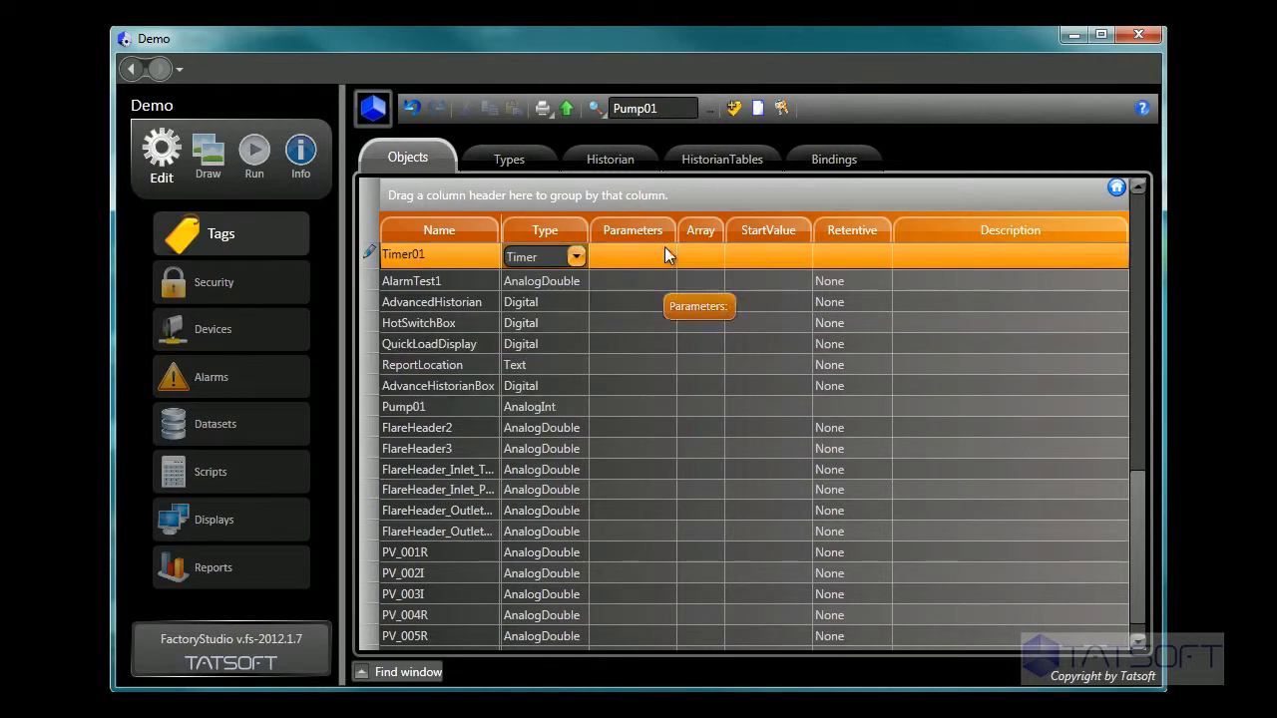
{"action": "left_click", "coordinate": [638, 252]}
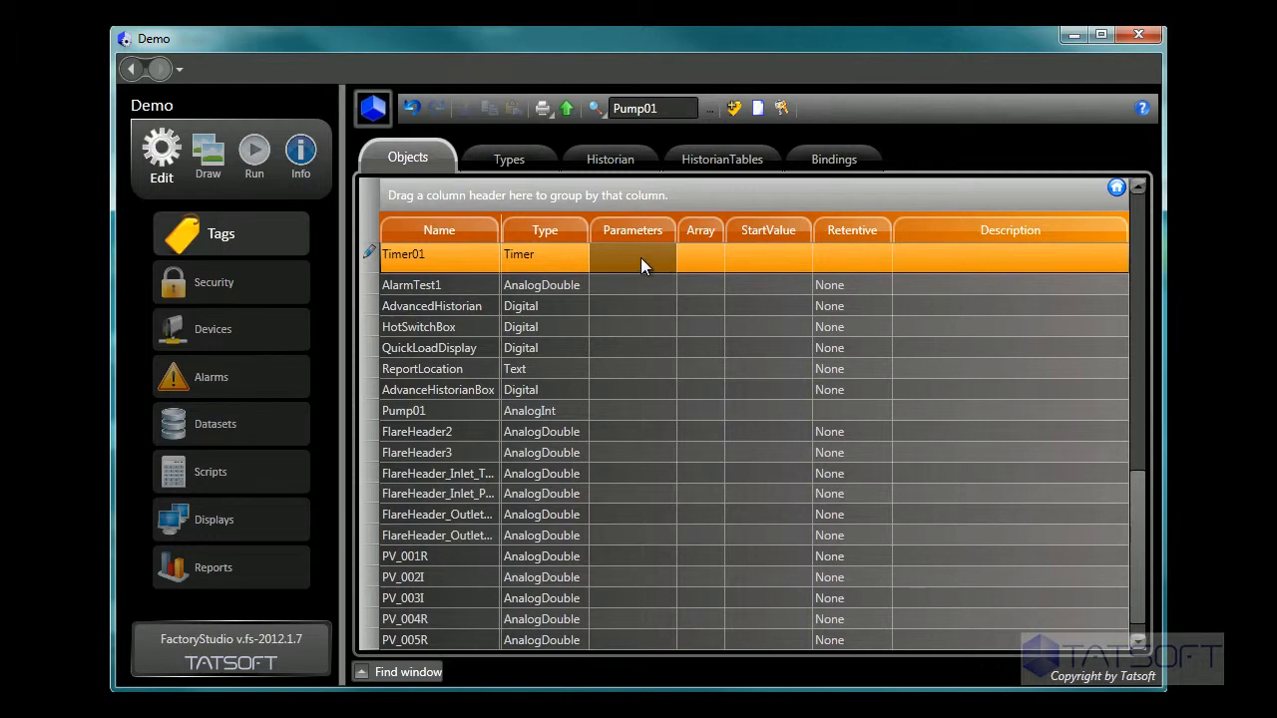
{"action": "key", "text": "Return"}
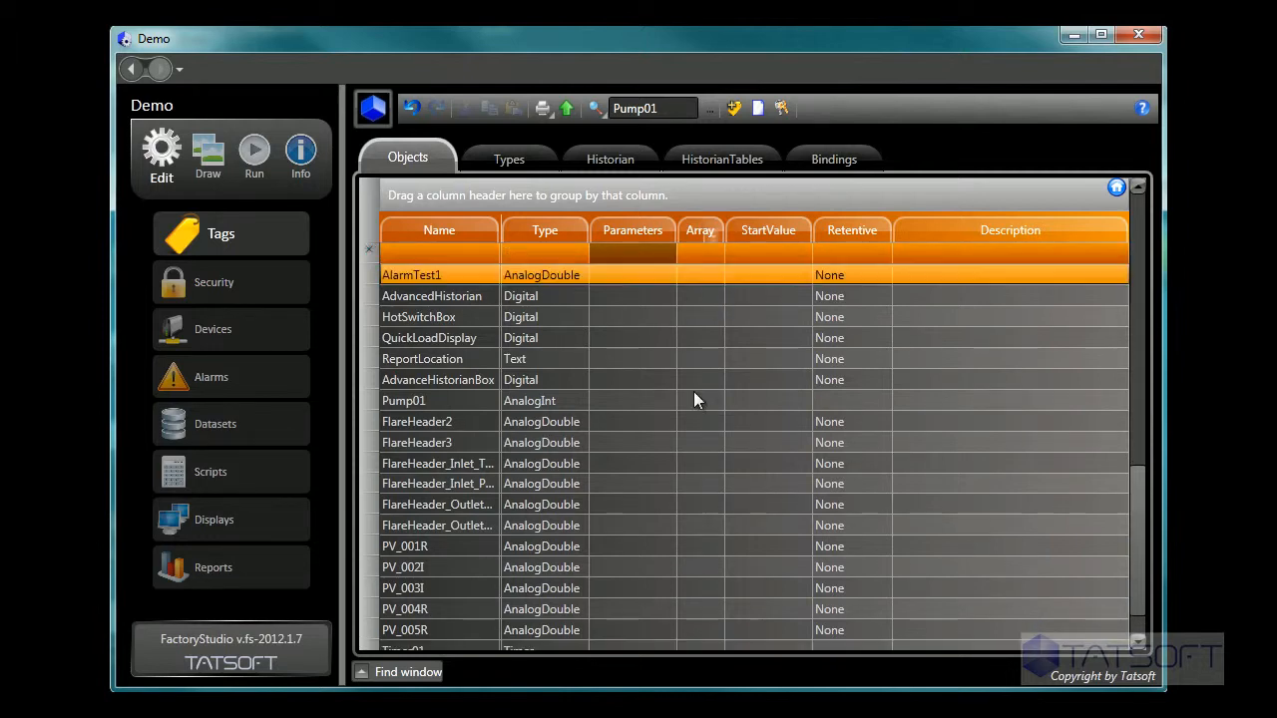
Try the Pulse and DelayOff models in Timer01's parameters, and set the model to Comparer
{"action": "scroll", "coordinate": [622, 533], "scroll_direction": "down", "scroll_amount": 1}
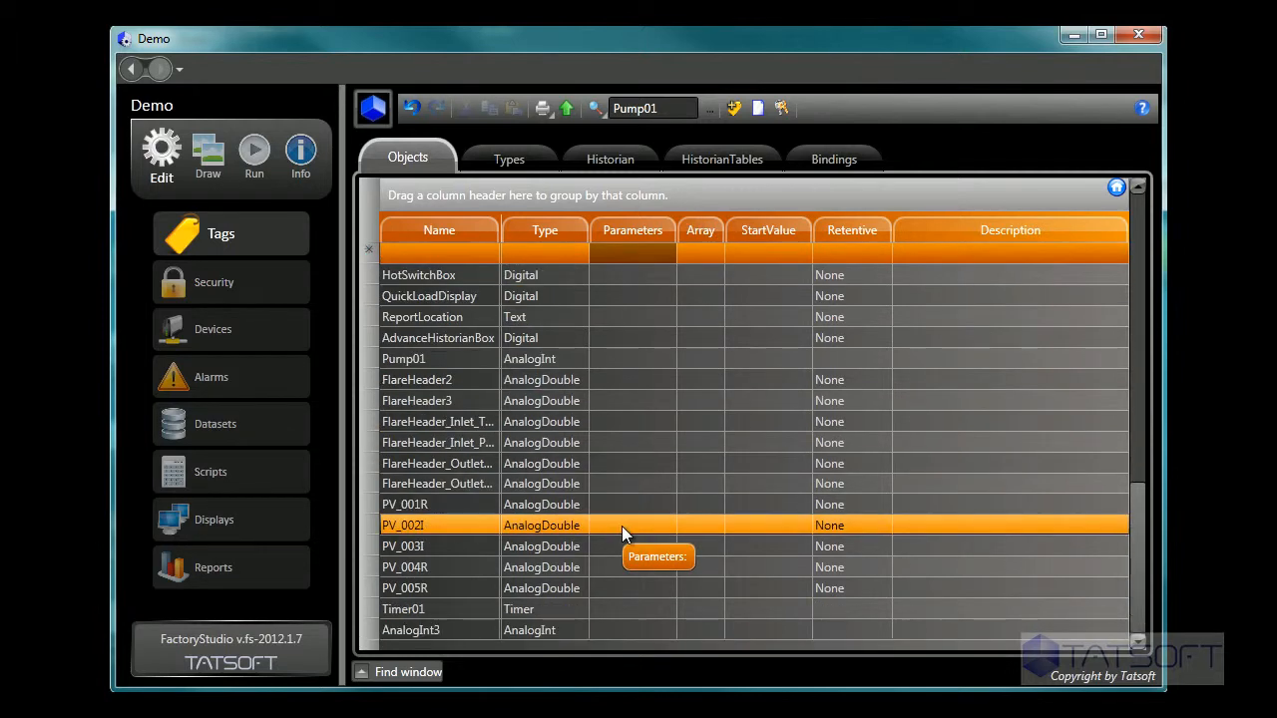
{"action": "left_click", "coordinate": [614, 605]}
{"action": "left_click", "coordinate": [628, 605]}
{"action": "left_click", "coordinate": [629, 605]}
{"action": "left_click", "coordinate": [629, 605]}
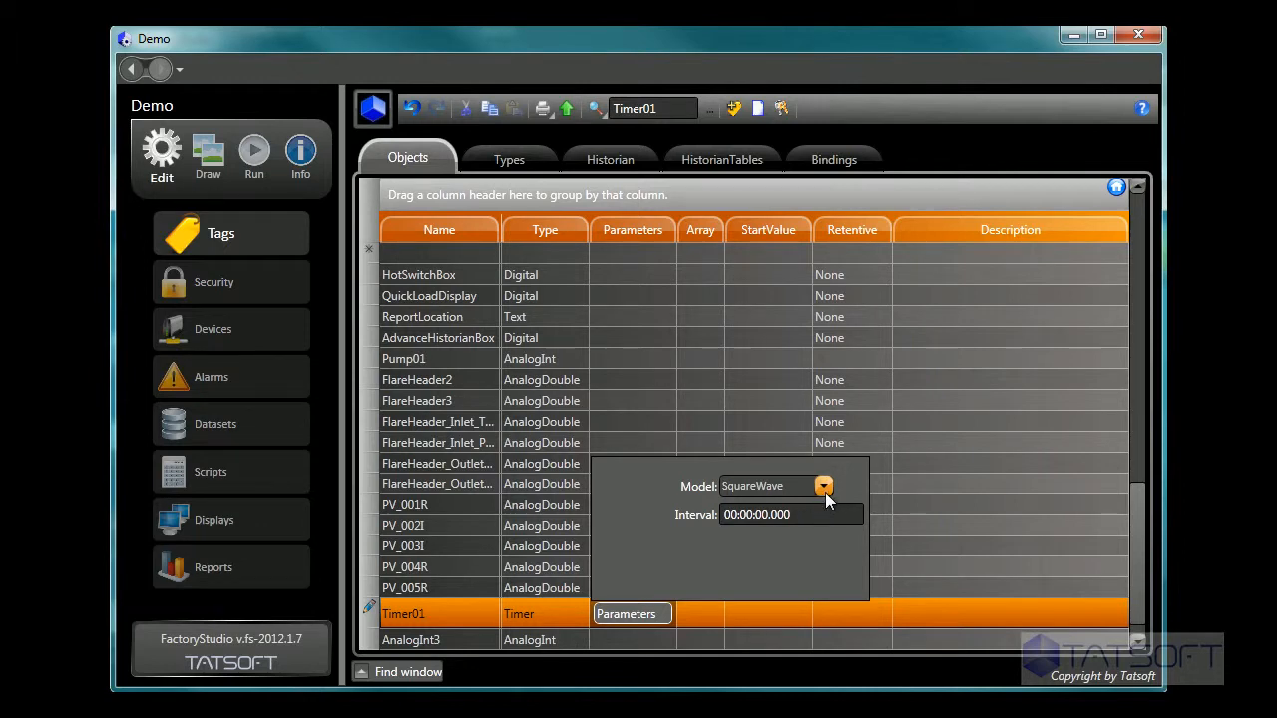
{"action": "left_click", "coordinate": [823, 488]}
{"action": "left_click", "coordinate": [799, 532]}
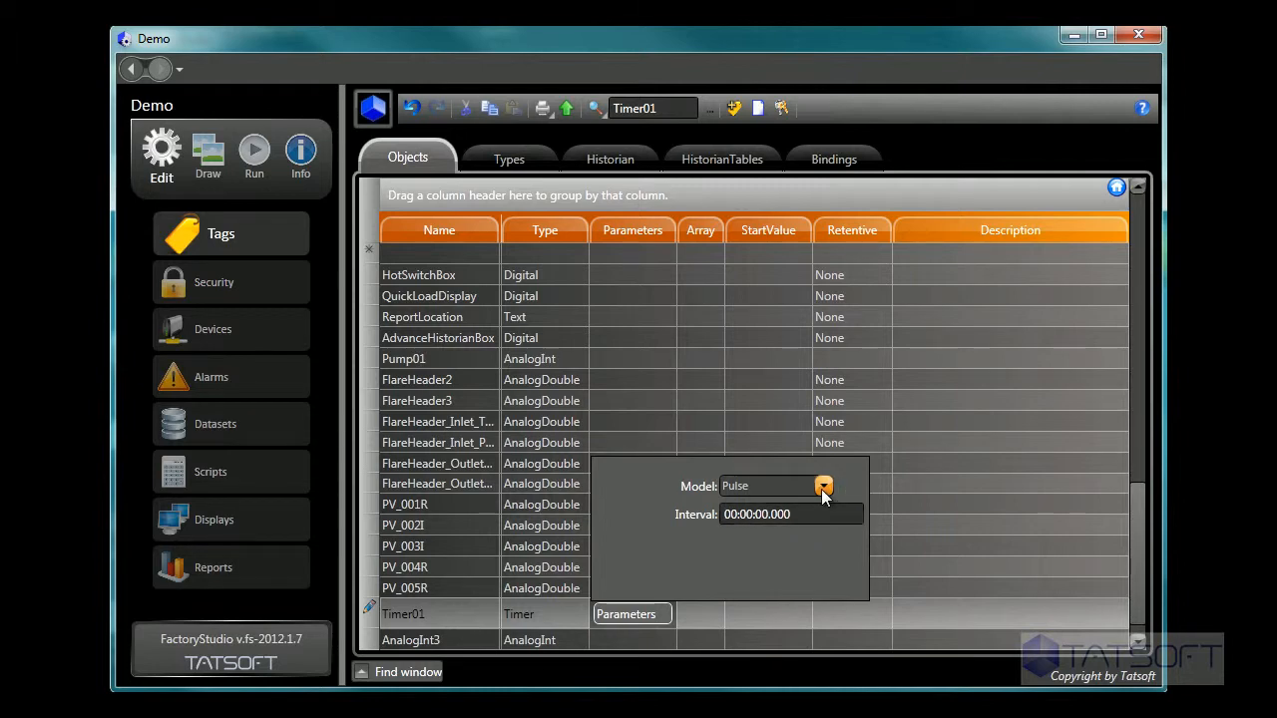
{"action": "left_click", "coordinate": [823, 486]}
{"action": "left_click", "coordinate": [803, 546]}
{"action": "left_click", "coordinate": [823, 486]}
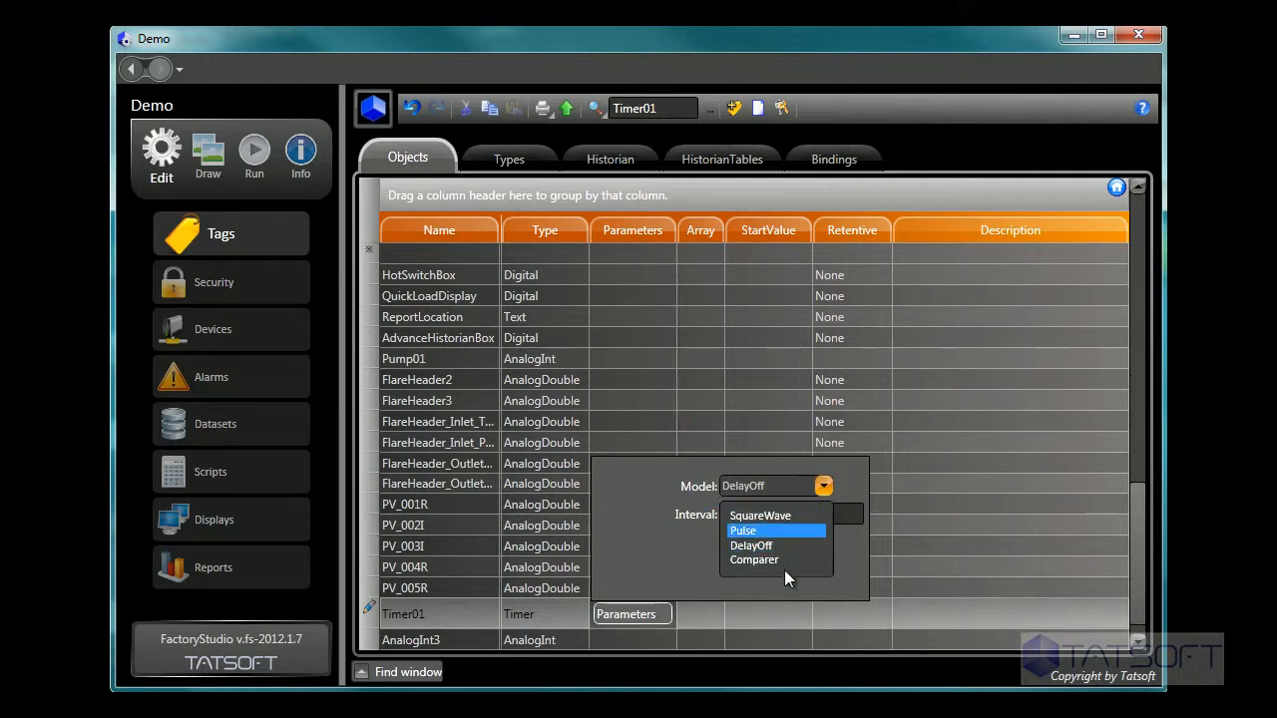
{"action": "left_click", "coordinate": [774, 560]}
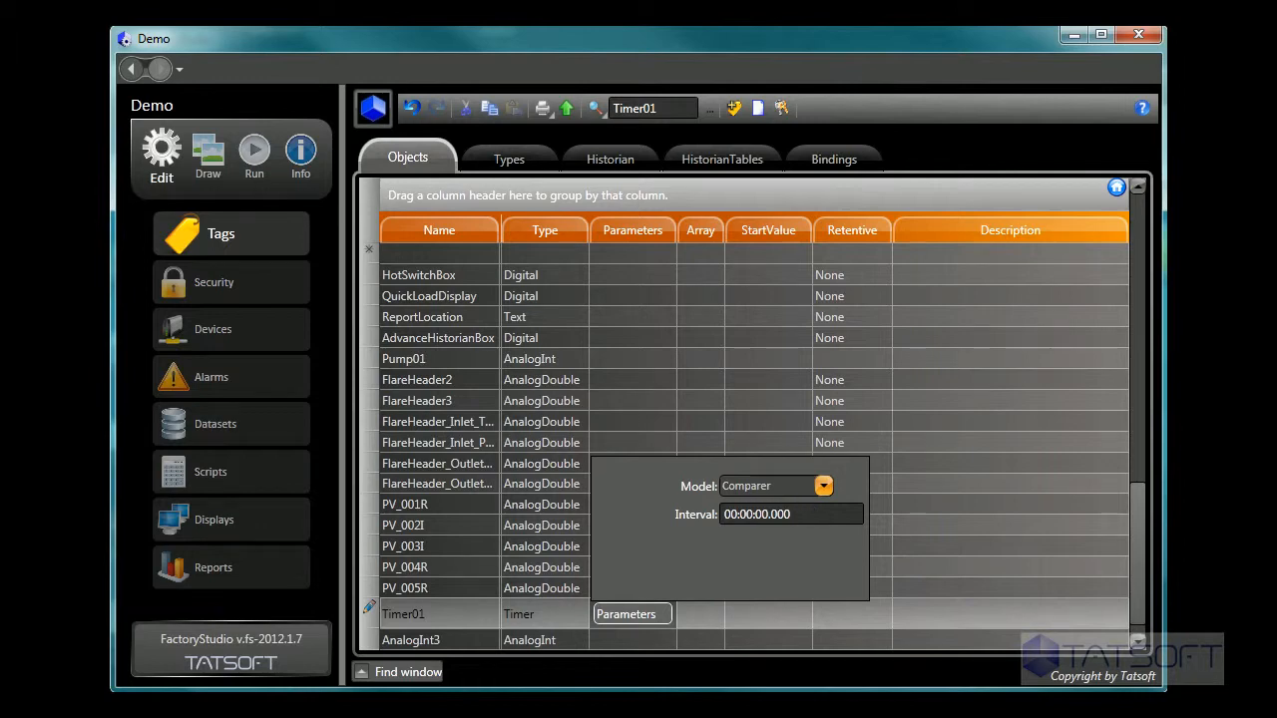
{"action": "key", "text": "alt+Tab"}
Add a new tag named TimeDate01 of type TDateTime
{"action": "left_click", "coordinate": [439, 254]}
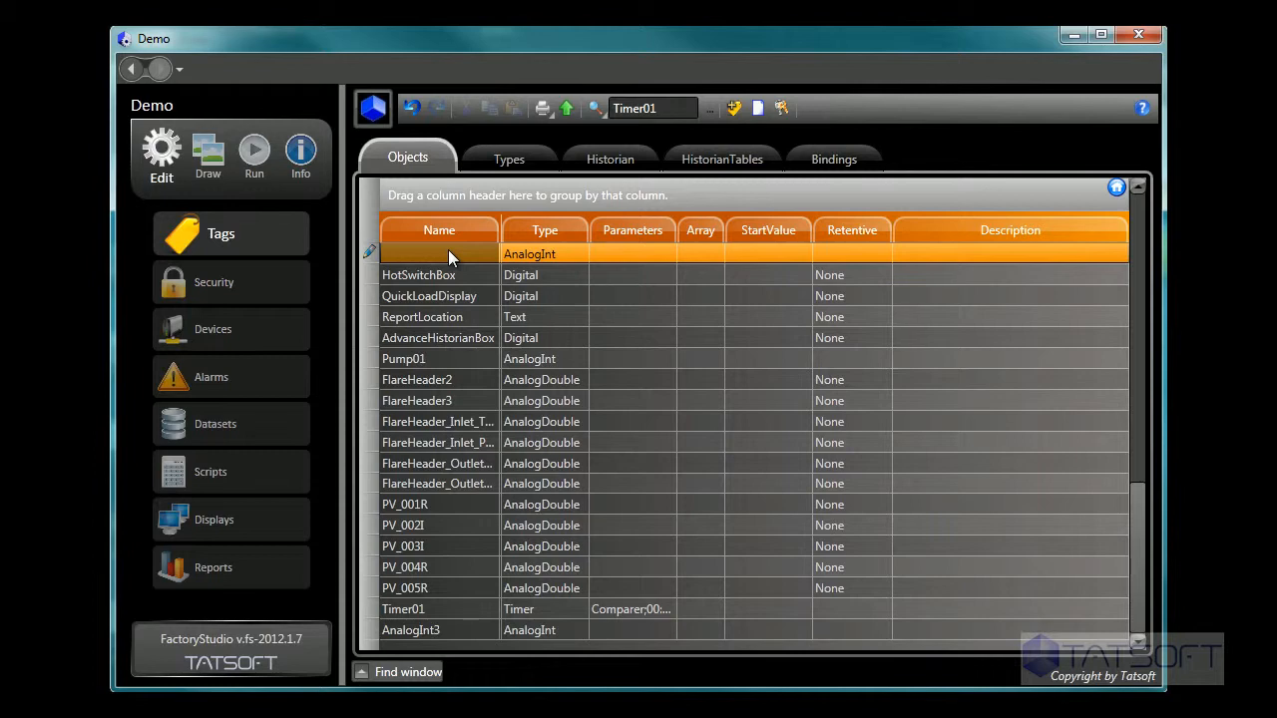
{"action": "type", "text": "TimeDate01"}
{"action": "left_click", "coordinate": [575, 258]}
{"action": "left_click", "coordinate": [576, 258]}
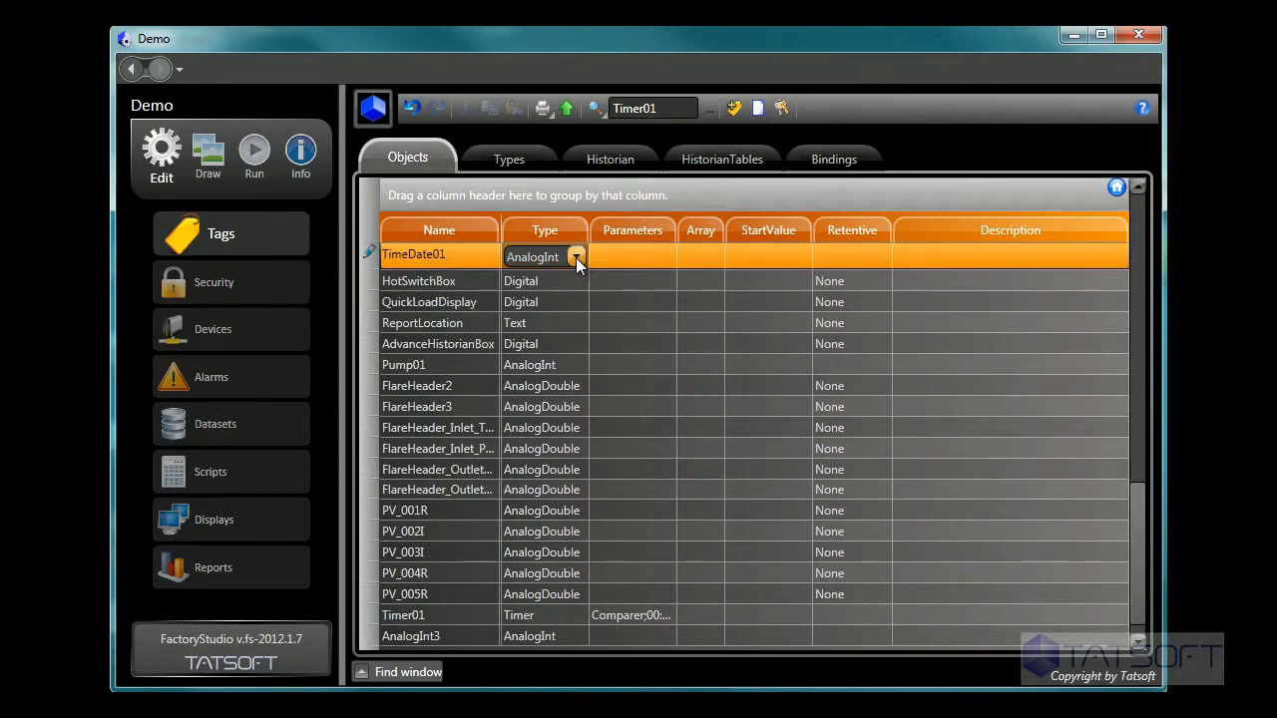
{"action": "left_click", "coordinate": [575, 257]}
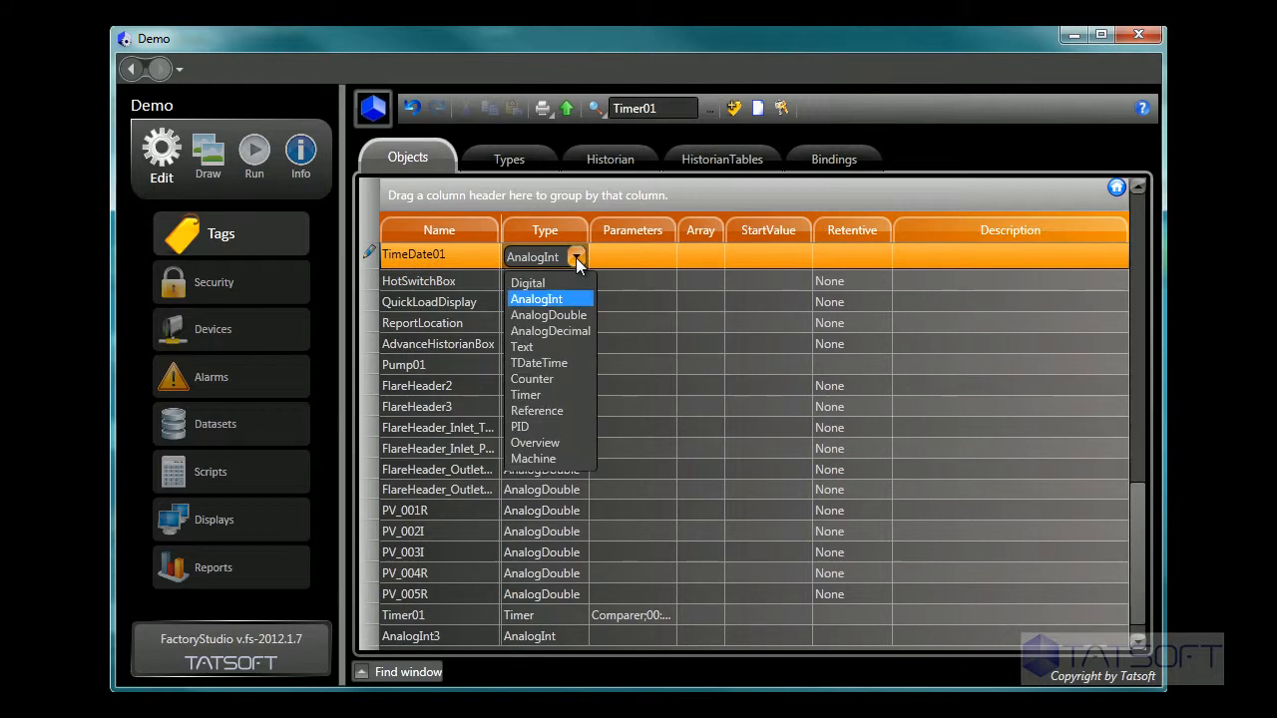
{"action": "left_click", "coordinate": [560, 362]}
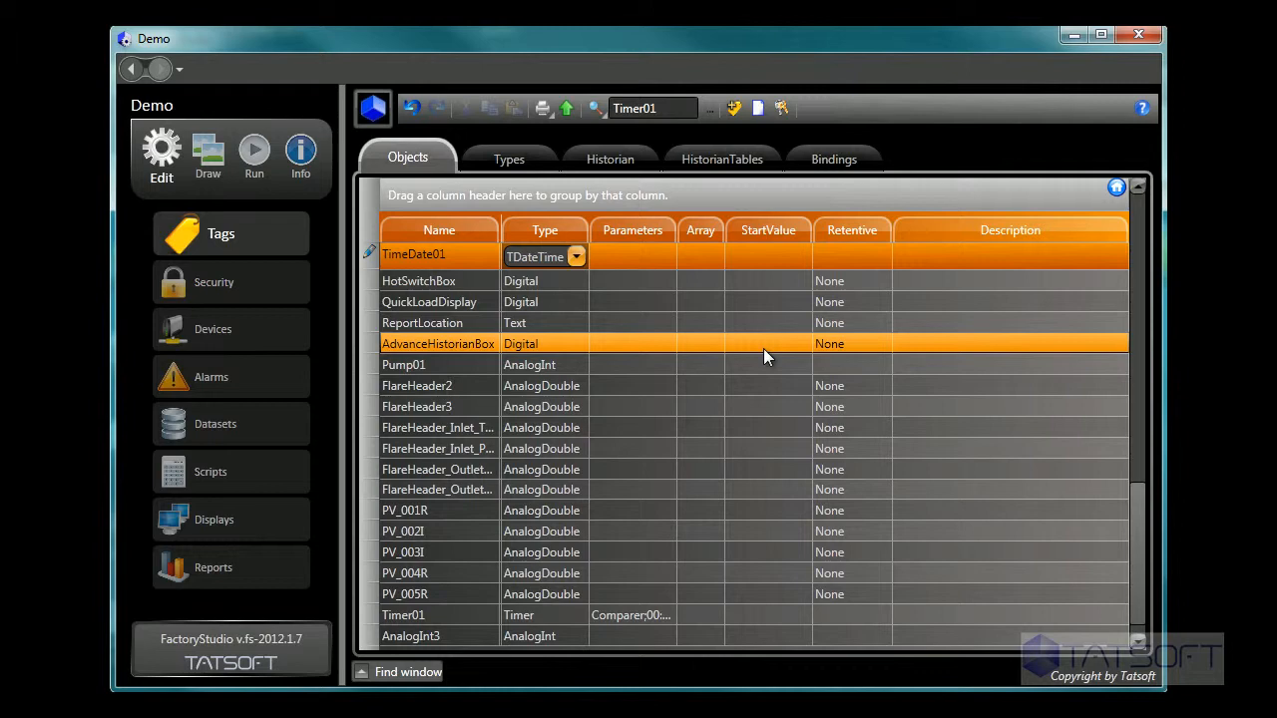
{"action": "key", "text": "Return"}
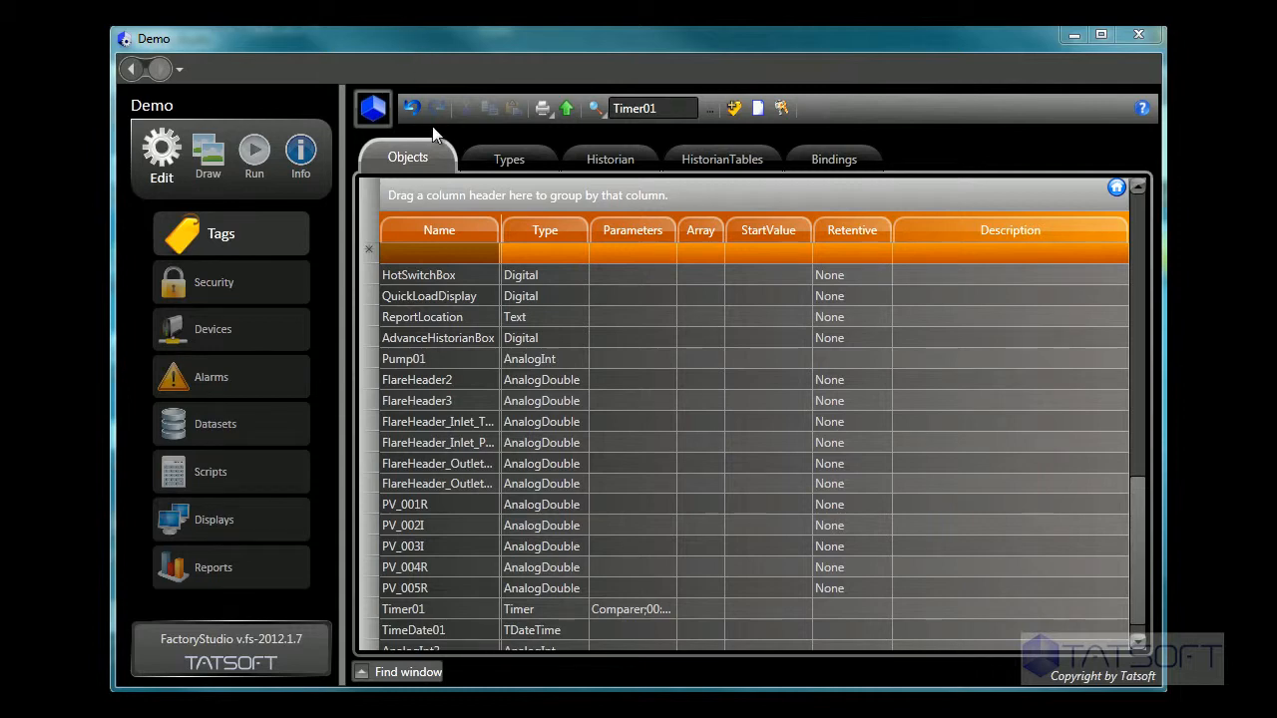
Look at the user custom types and show the members of the PID type
{"action": "left_click", "coordinate": [487, 154]}
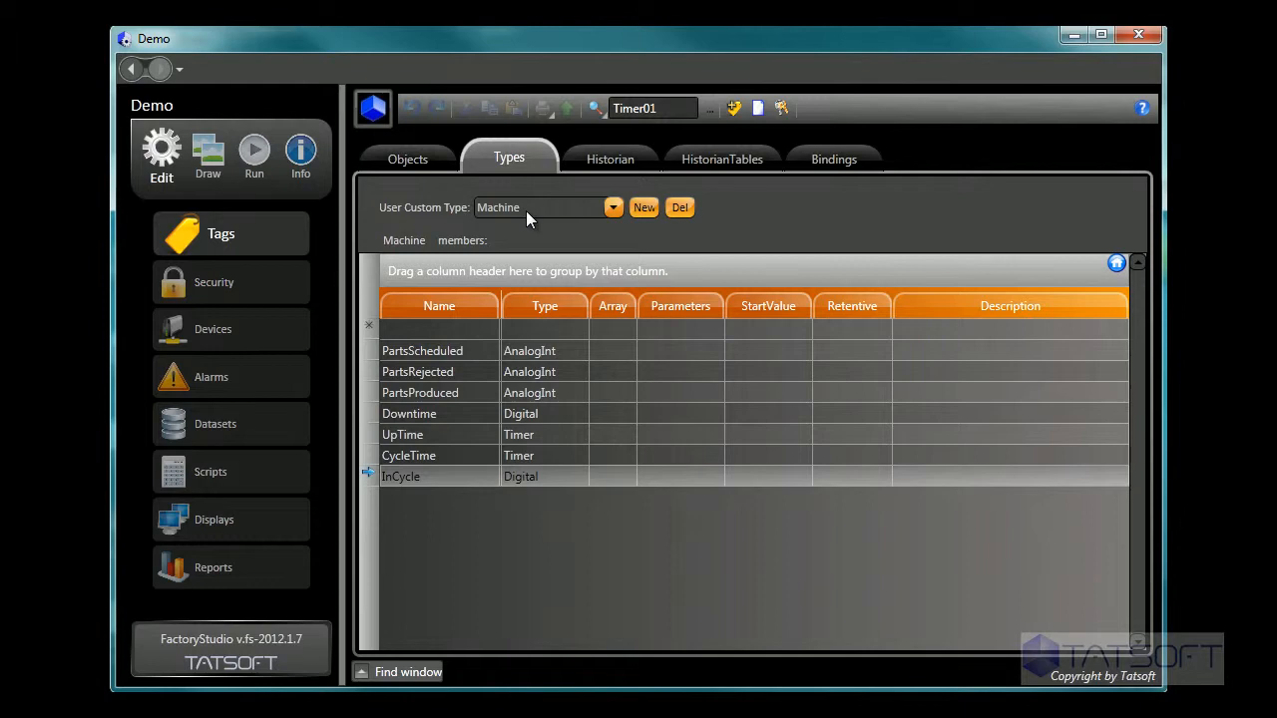
{"action": "left_click", "coordinate": [612, 207]}
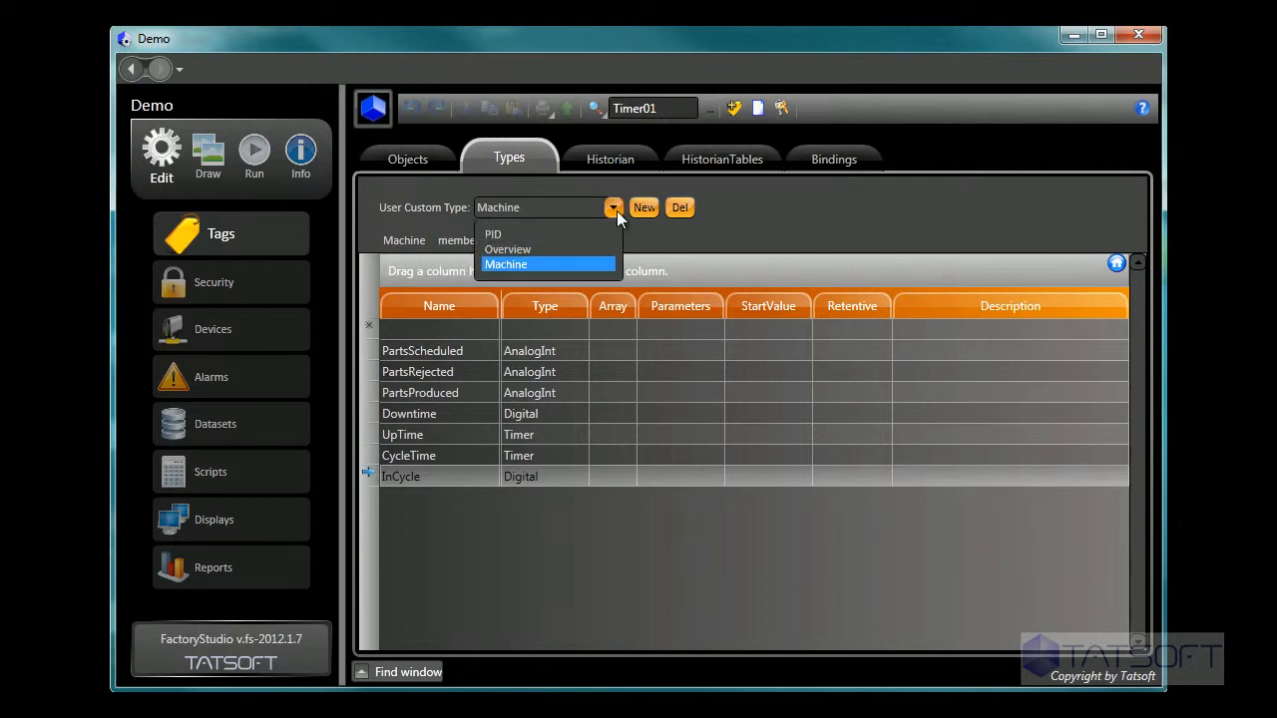
{"action": "left_click", "coordinate": [594, 236]}
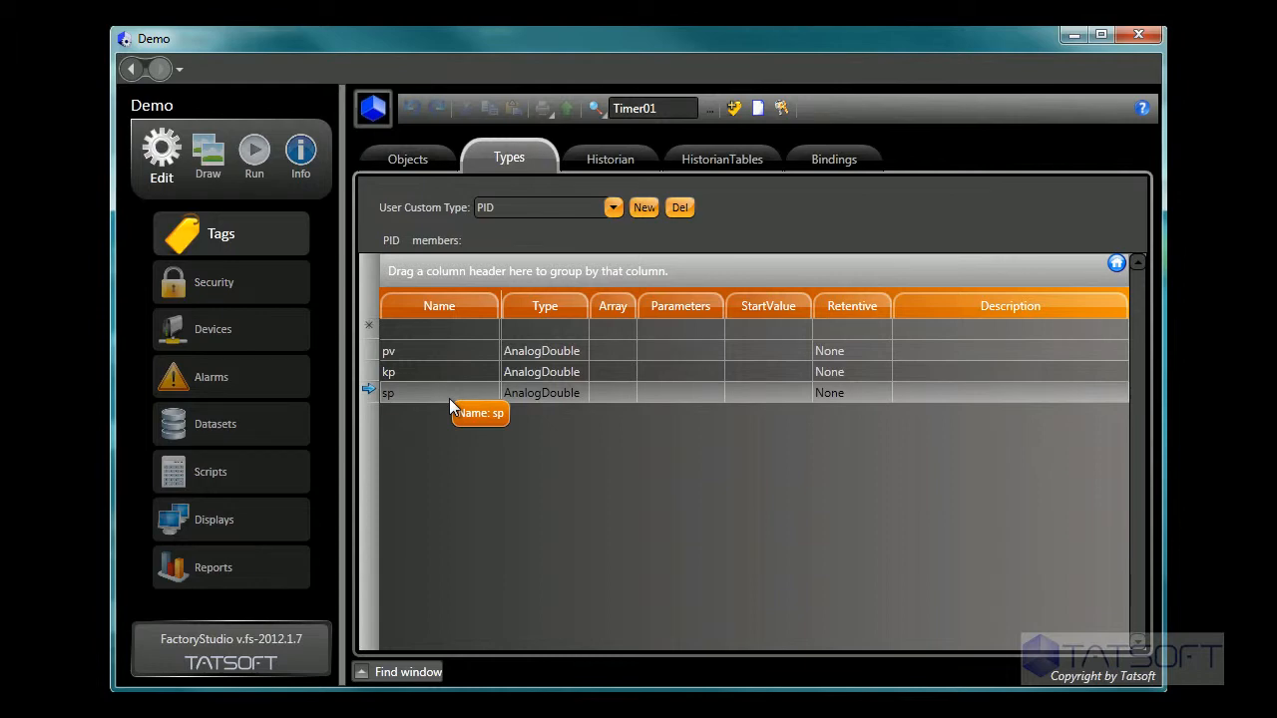
Return to the tag objects and choose Reference as the type of the HotSwitchBox tag
{"action": "left_click", "coordinate": [407, 157]}
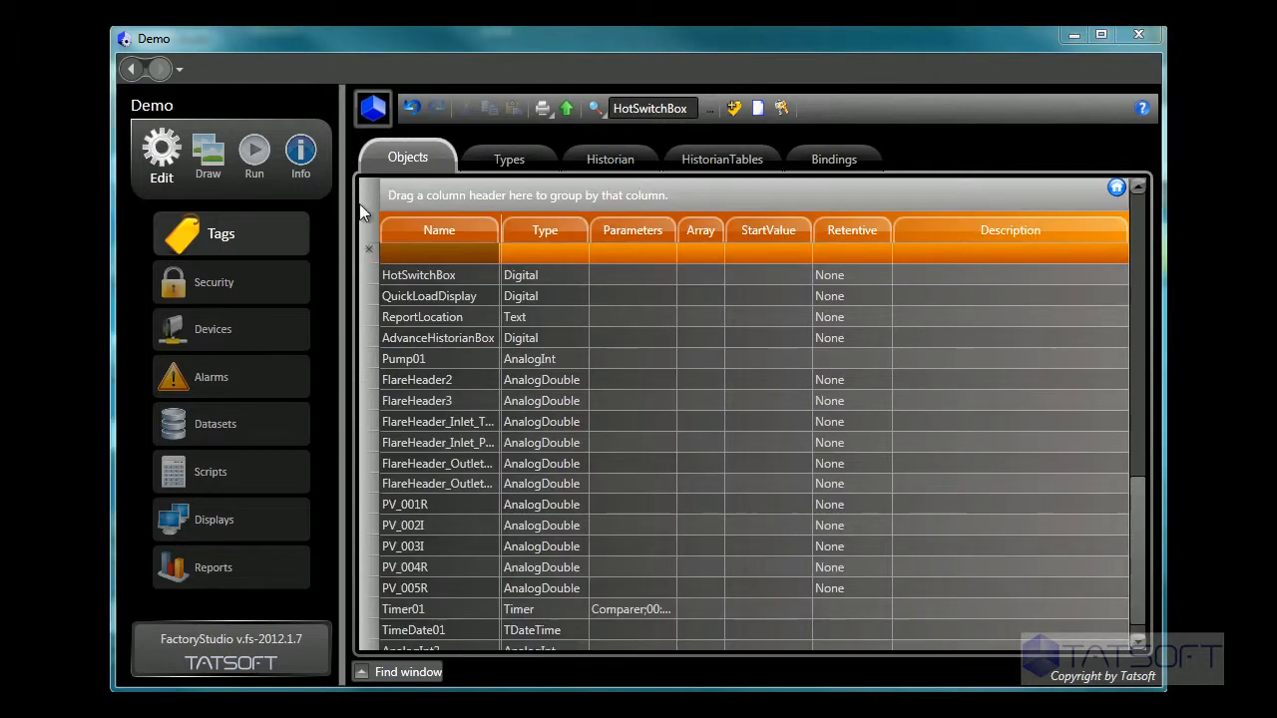
{"action": "left_click", "coordinate": [576, 276]}
{"action": "left_click", "coordinate": [576, 278]}
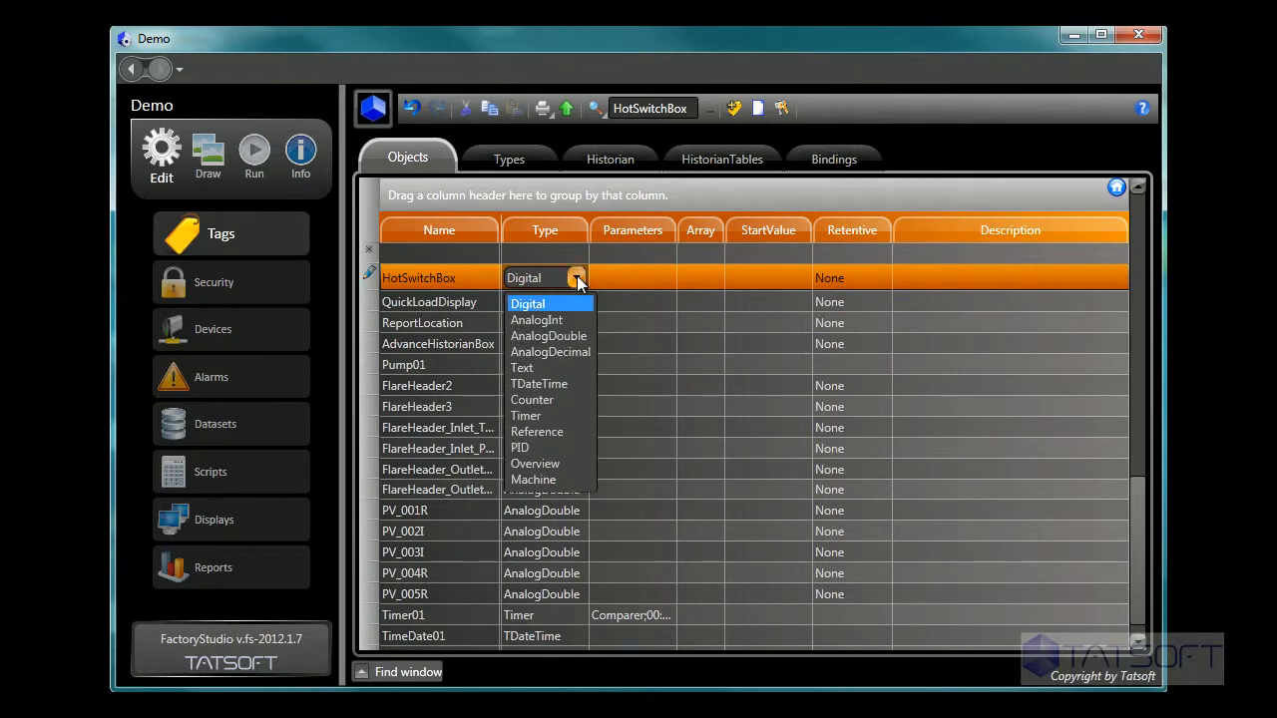
{"action": "left_click", "coordinate": [561, 429]}
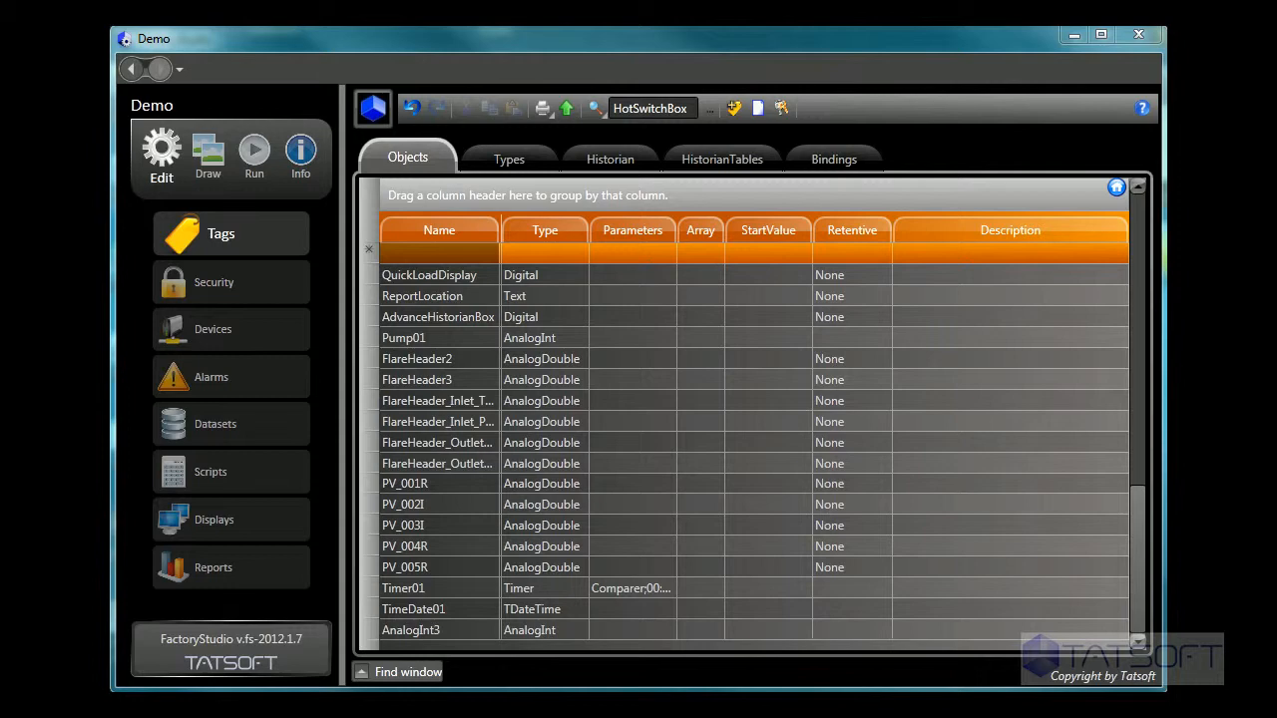
Select the Pump01 tag in the objects table and copy its row
{"action": "left_click", "coordinate": [420, 339]}
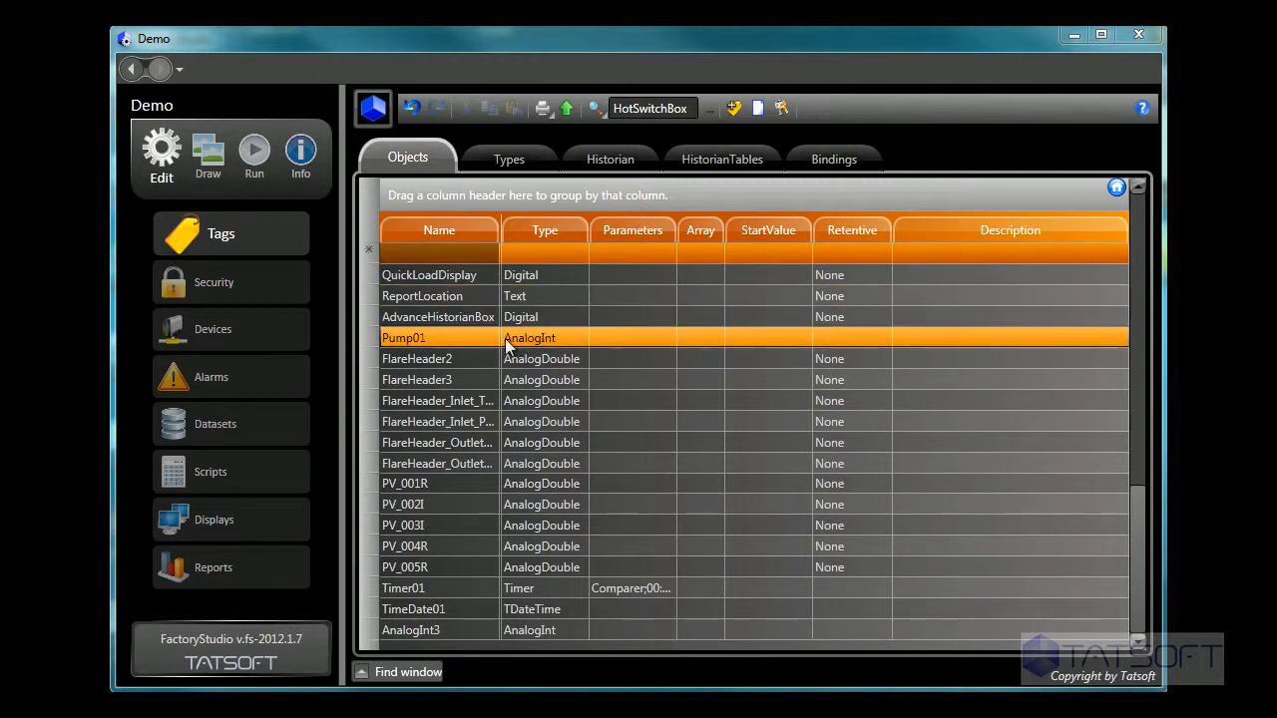
{"action": "left_click", "coordinate": [420, 341]}
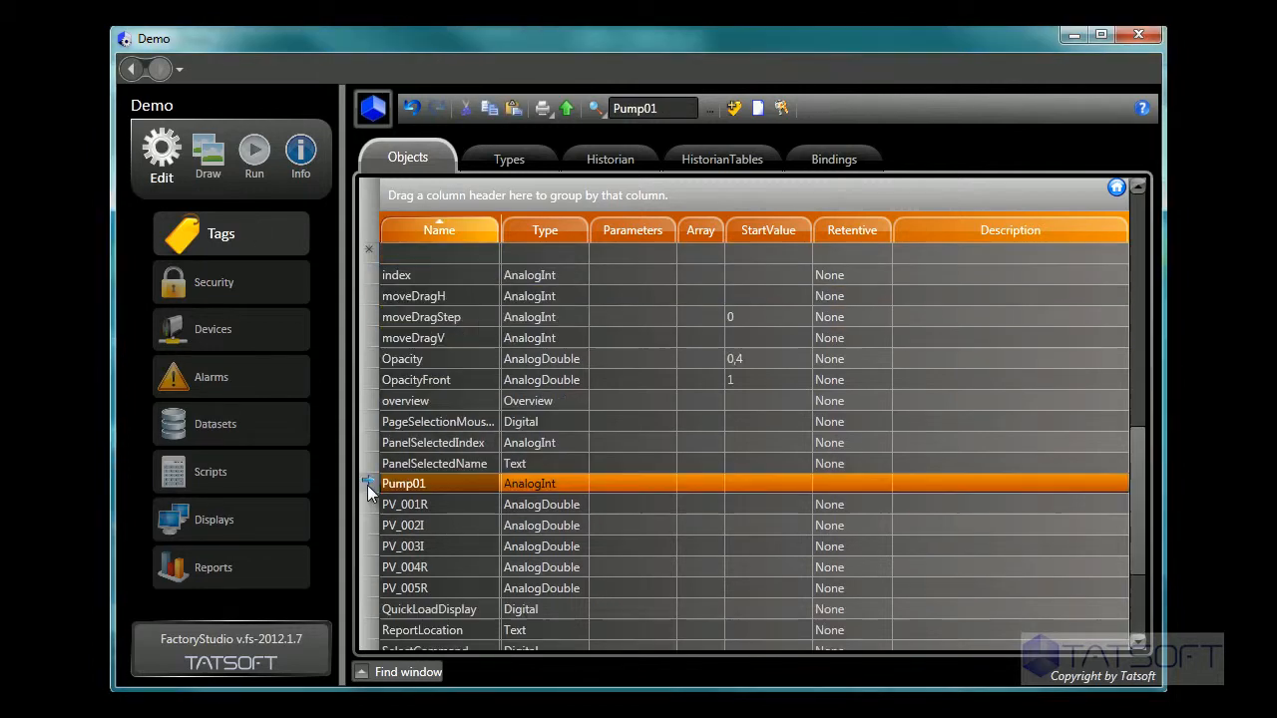
{"action": "right_click", "coordinate": [423, 484]}
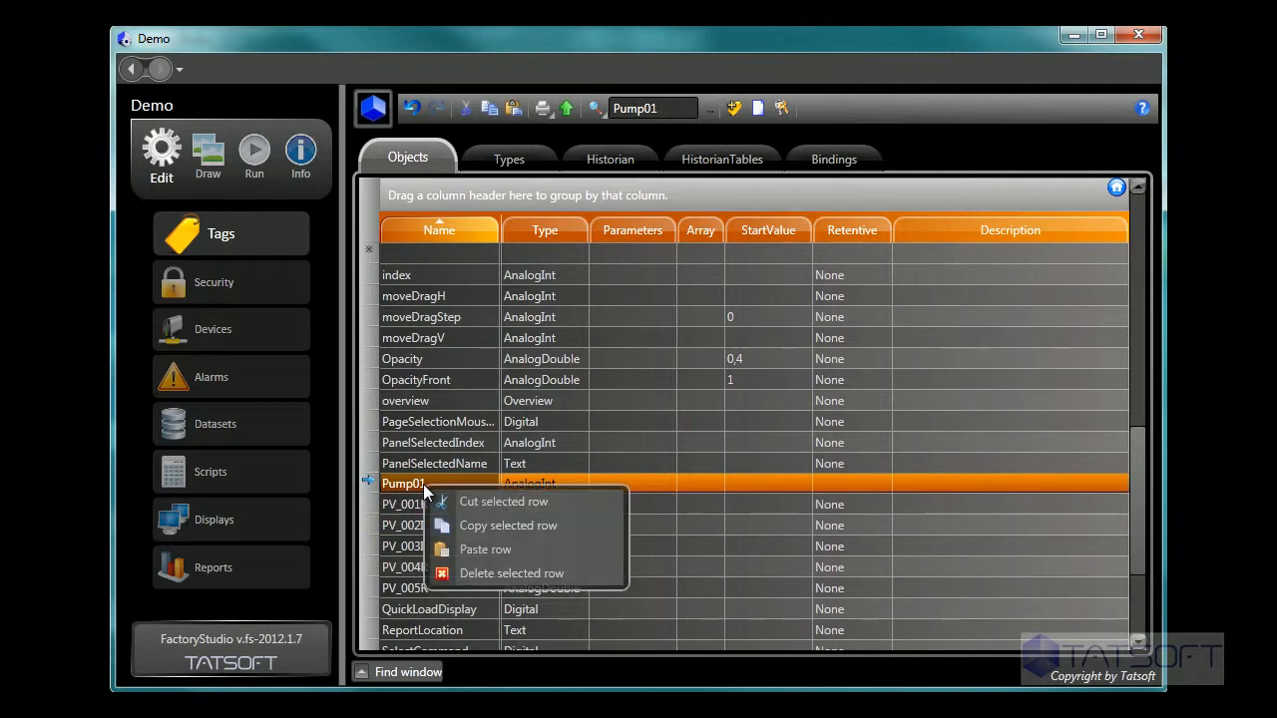
{"action": "left_click", "coordinate": [498, 525]}
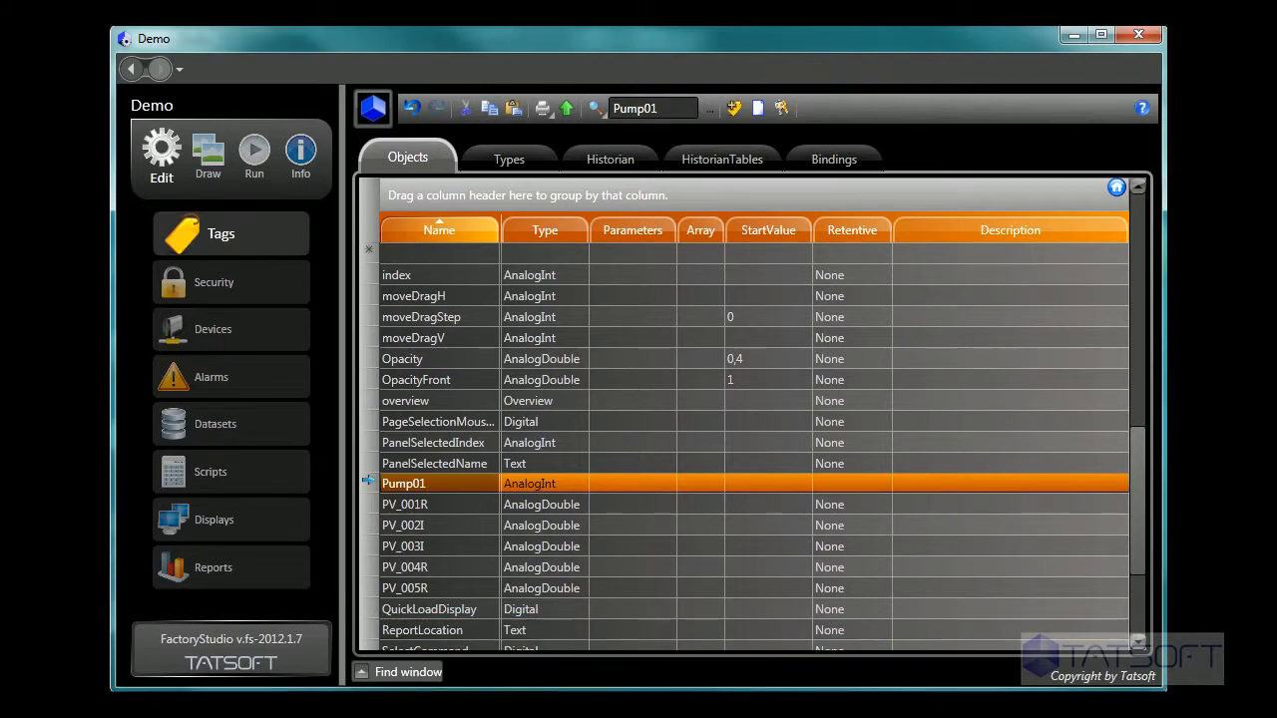
Switch to Excel and paste the copied tag row with its column headings at cell A1 of Sheet1
{"action": "key", "text": "alt+Tab"}
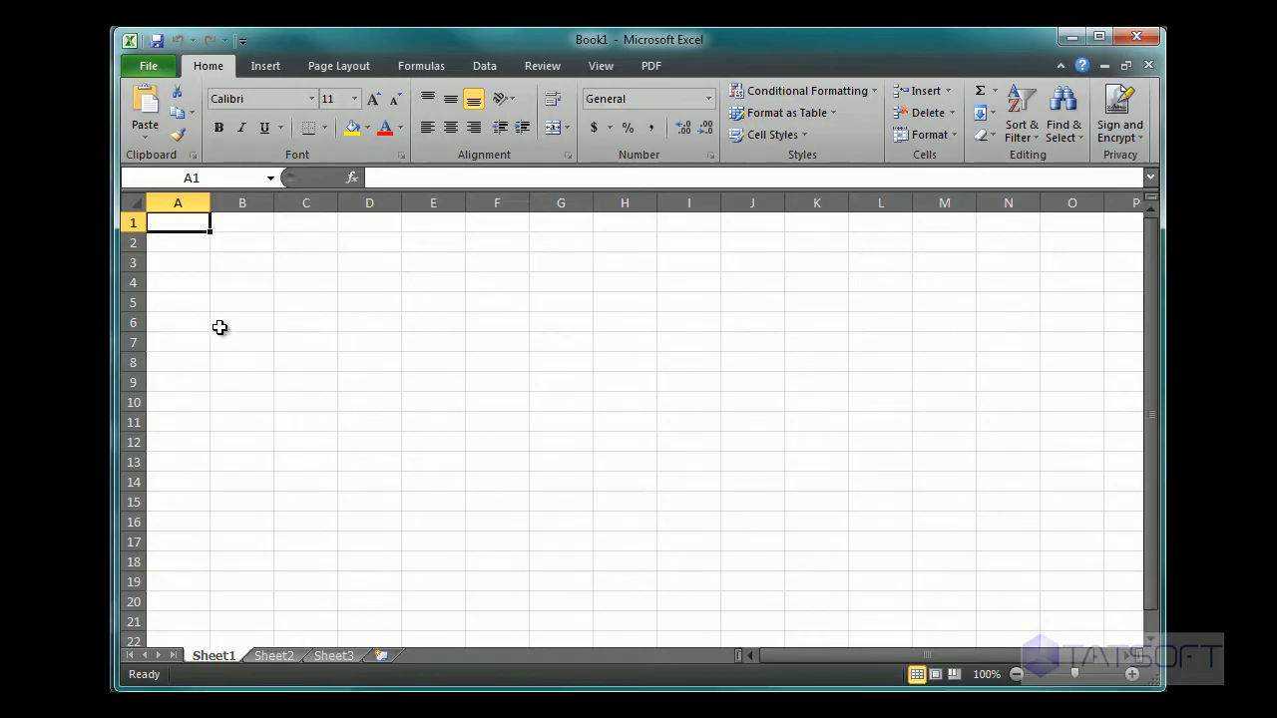
{"action": "right_click", "coordinate": [189, 226]}
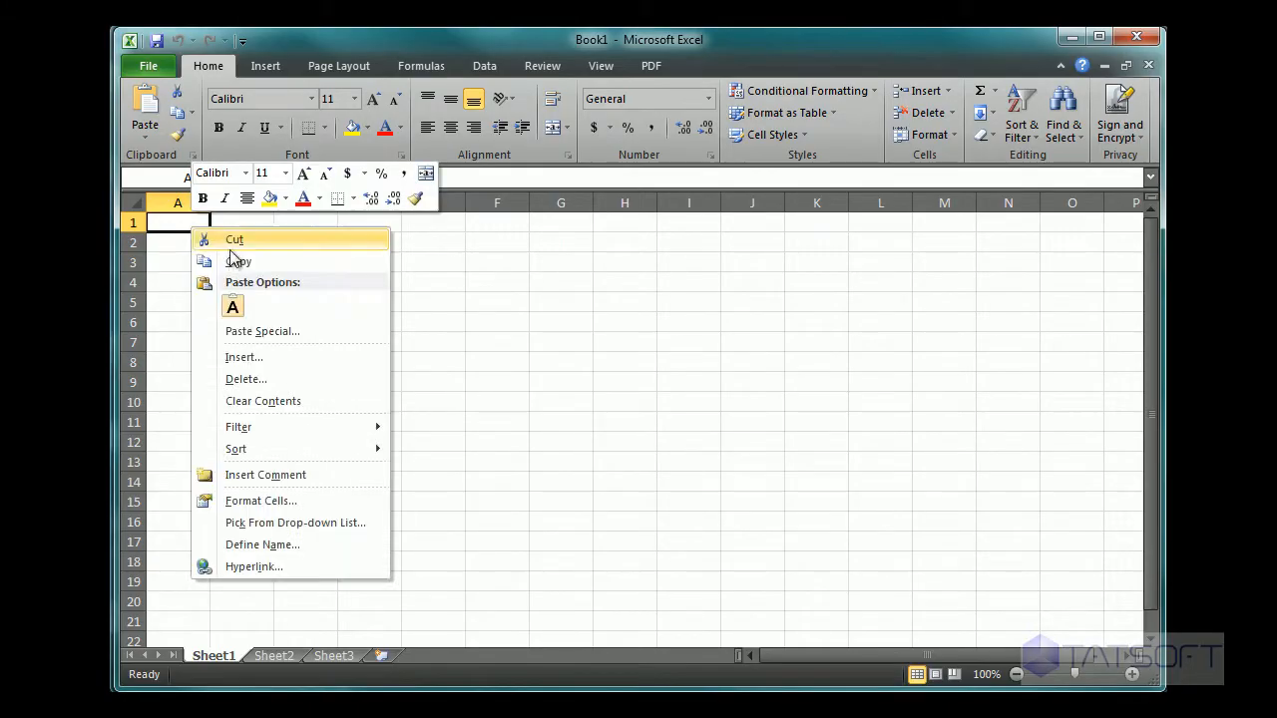
{"action": "left_click", "coordinate": [233, 310]}
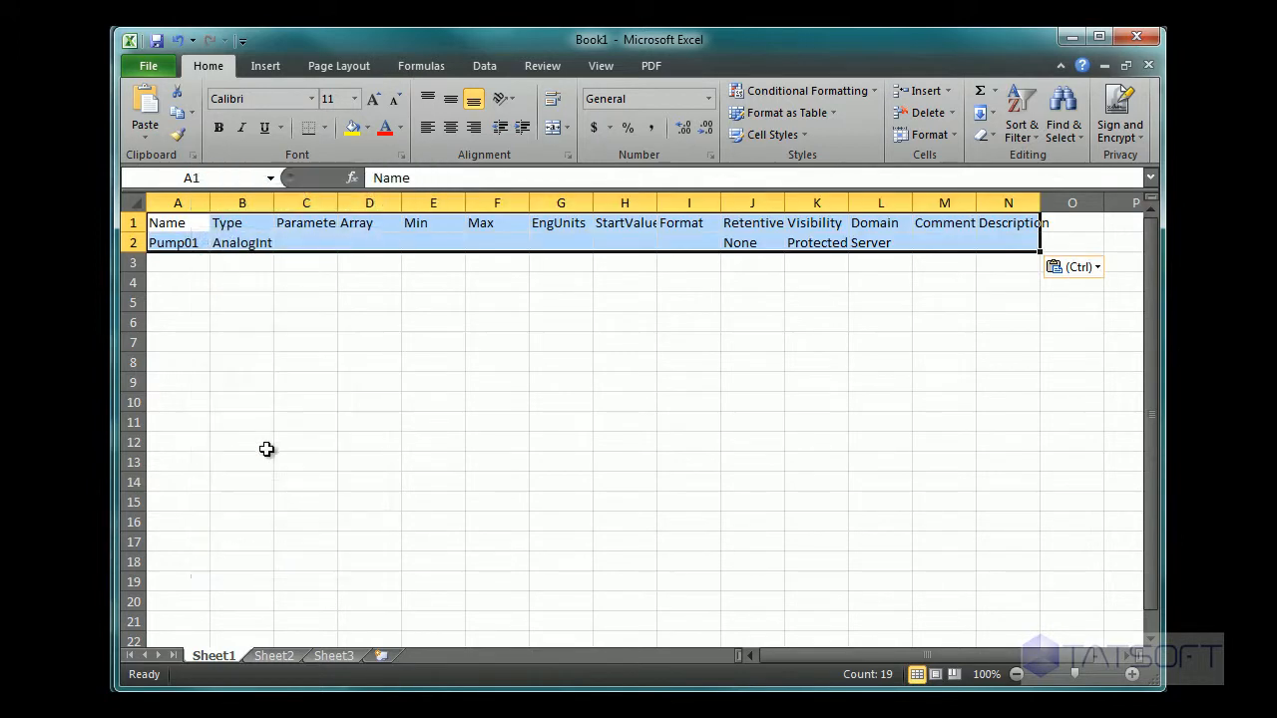
{"action": "left_click", "coordinate": [214, 334]}
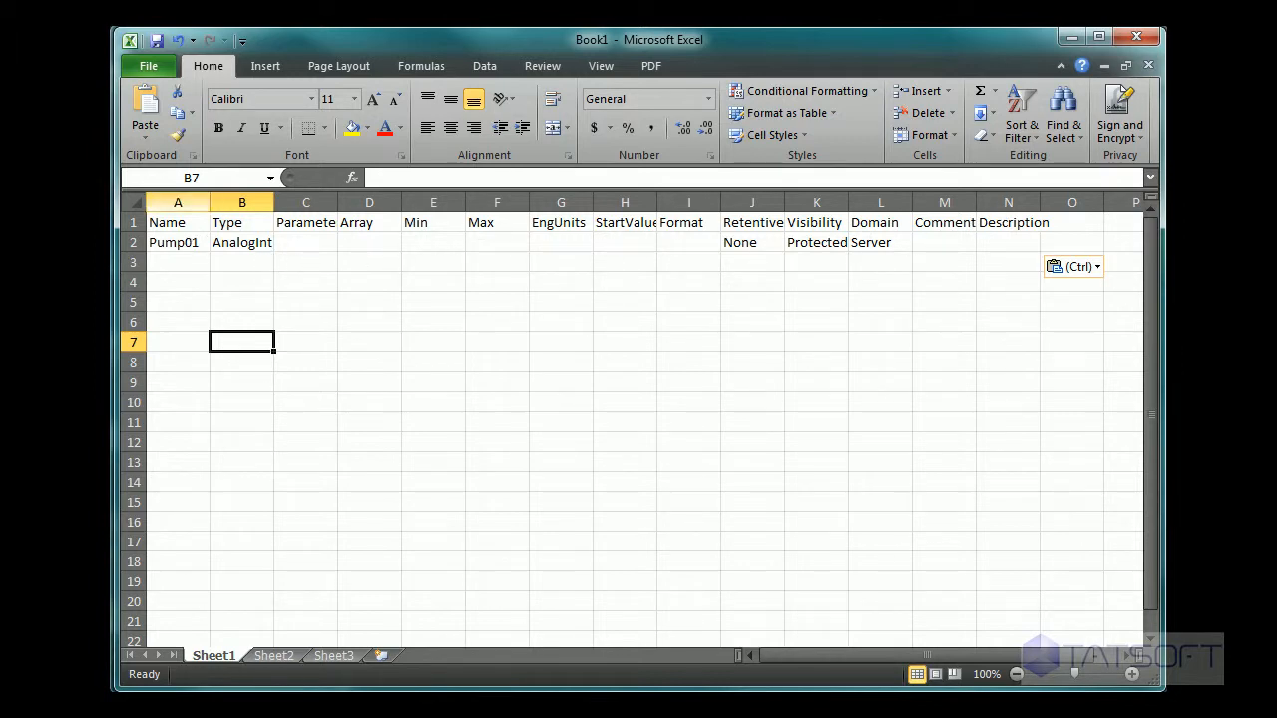
Extend the Pump01 row down to row 15, producing AnalogInt tags numbered up to Pump14 with the same settings
{"action": "key", "text": "alt+Tab"}
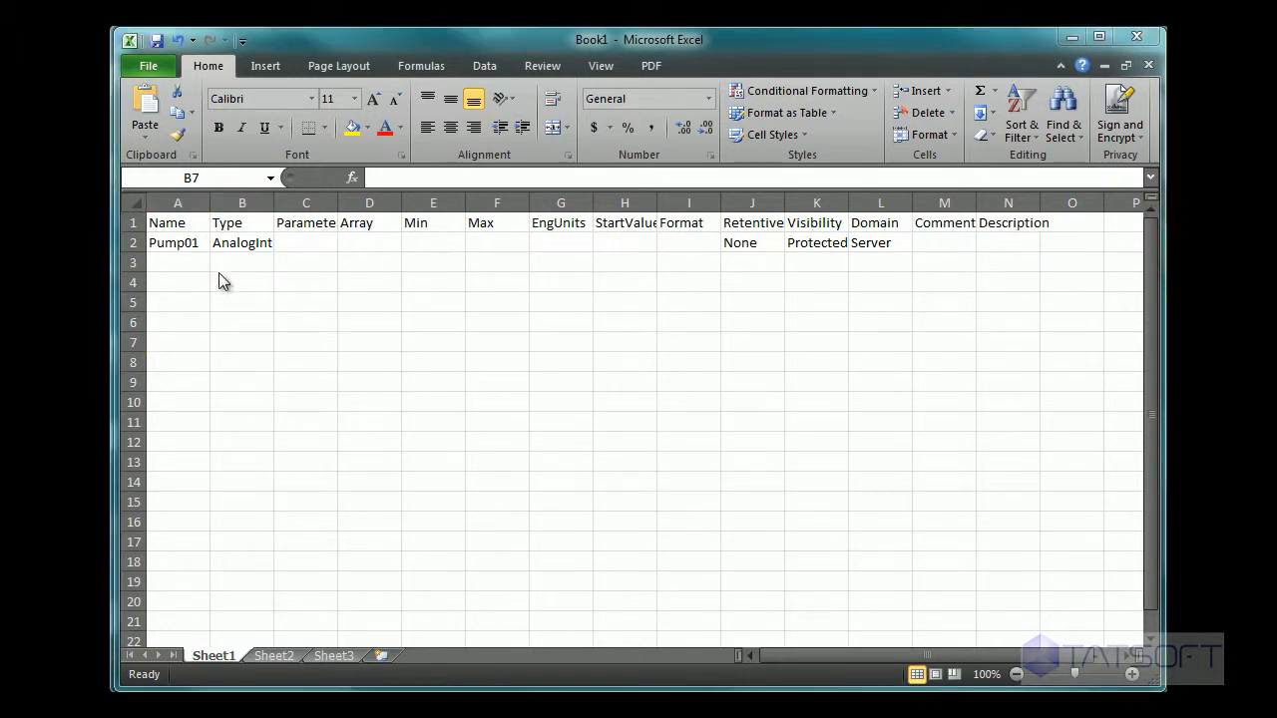
{"action": "left_click", "coordinate": [183, 242]}
{"action": "left_click", "coordinate": [192, 245]}
{"action": "left_click_drag", "start_coordinate": [191, 244], "coordinate": [888, 513]}
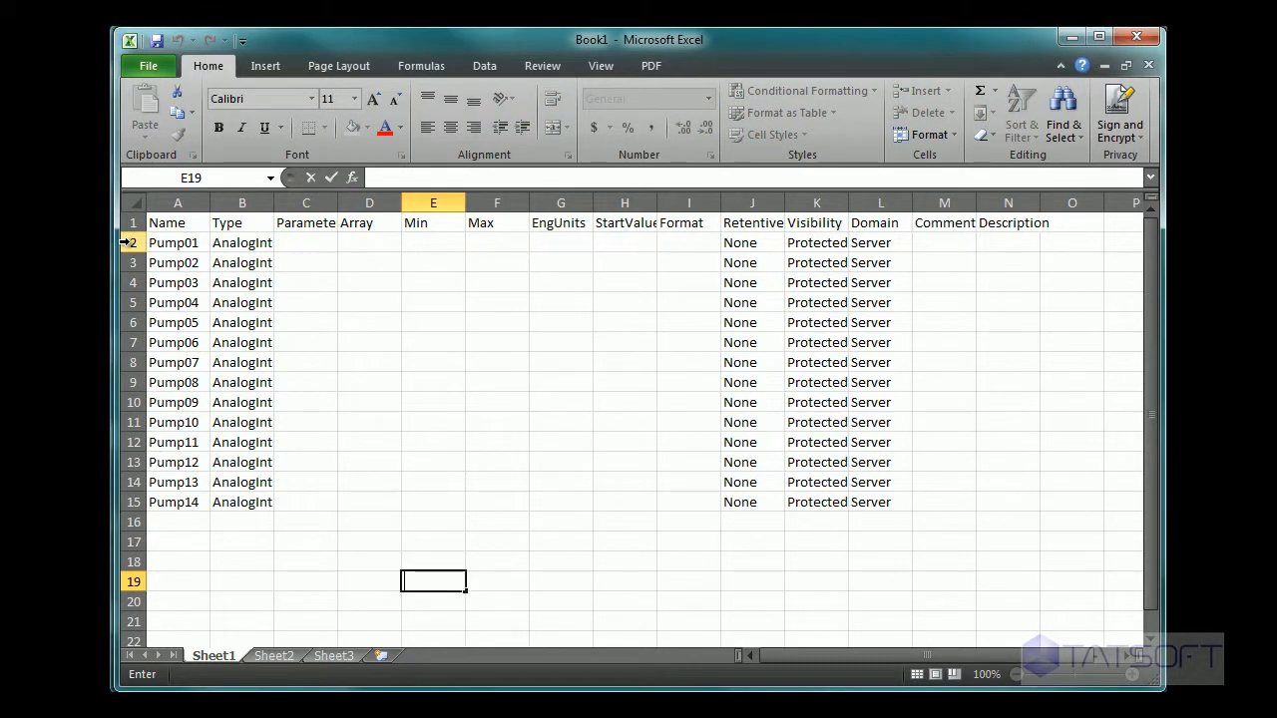
Delete the Pump01 row from the sheet and copy the headings with the Pump02 to Pump14 rows, A1:N14
{"action": "right_click", "coordinate": [127, 242]}
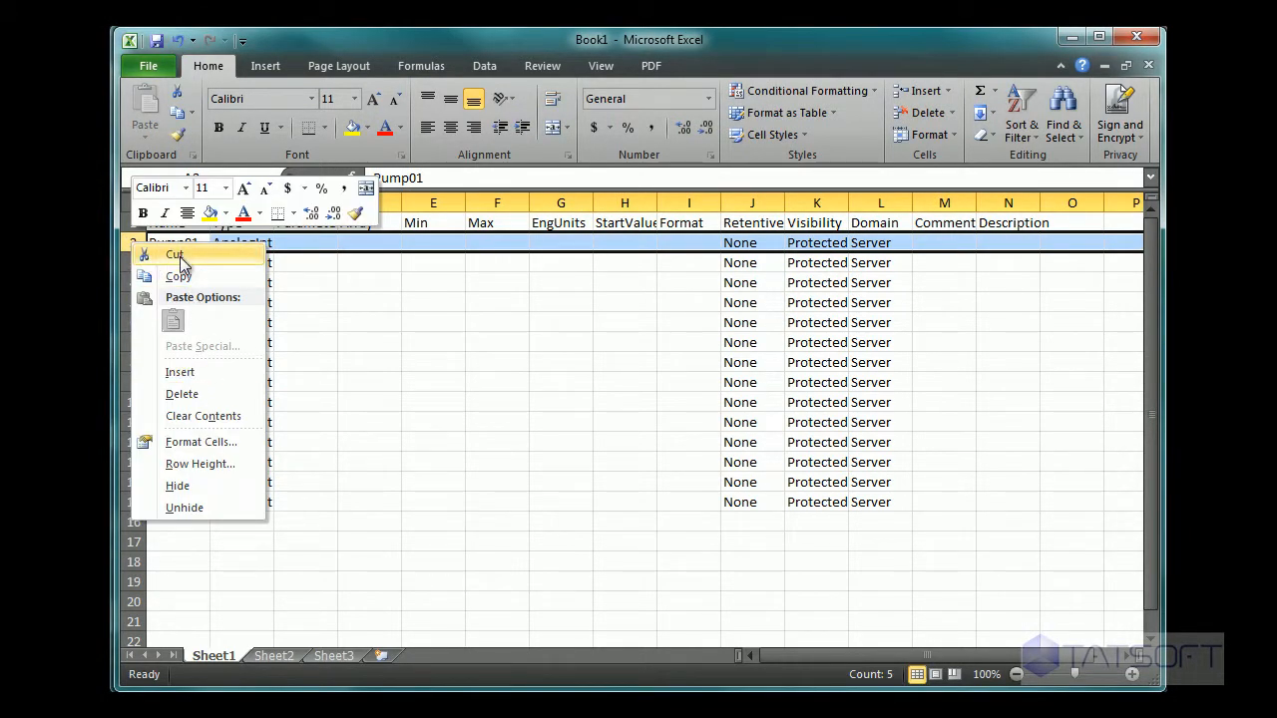
{"action": "left_click", "coordinate": [190, 395]}
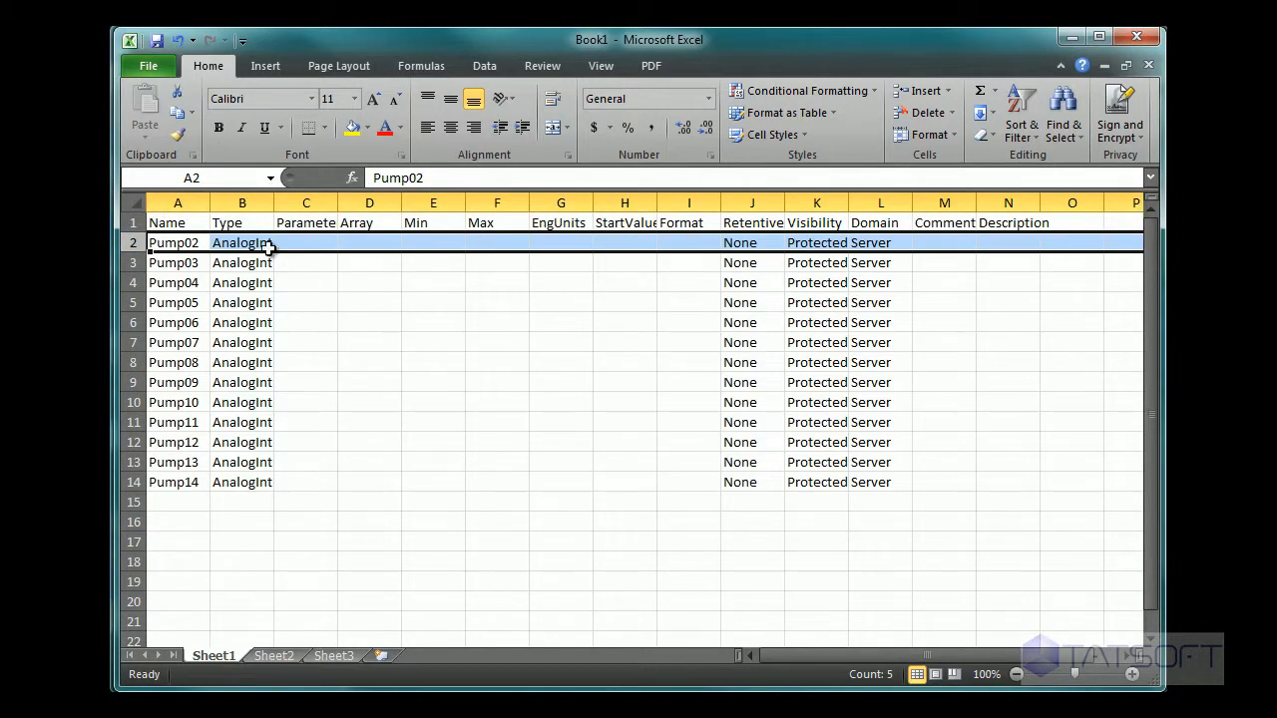
{"action": "left_click_drag", "start_coordinate": [160, 225], "coordinate": [1017, 484]}
{"action": "right_click", "coordinate": [898, 427]}
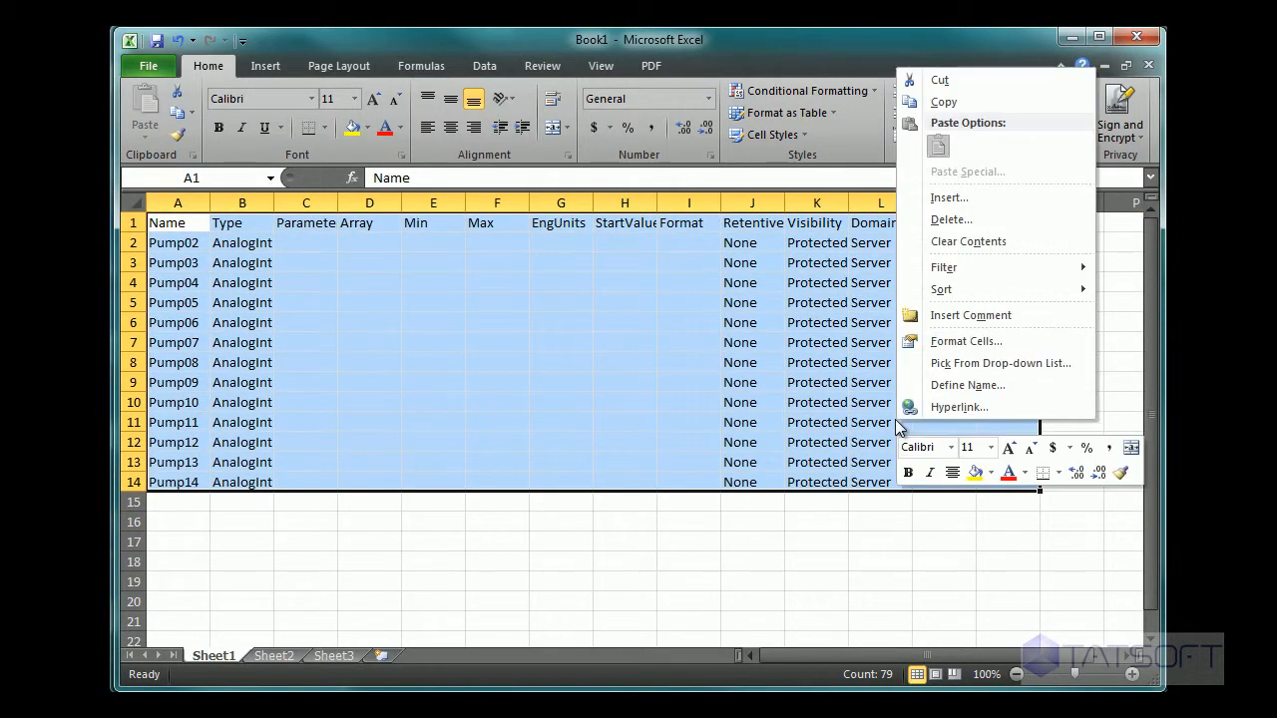
{"action": "left_click", "coordinate": [943, 101]}
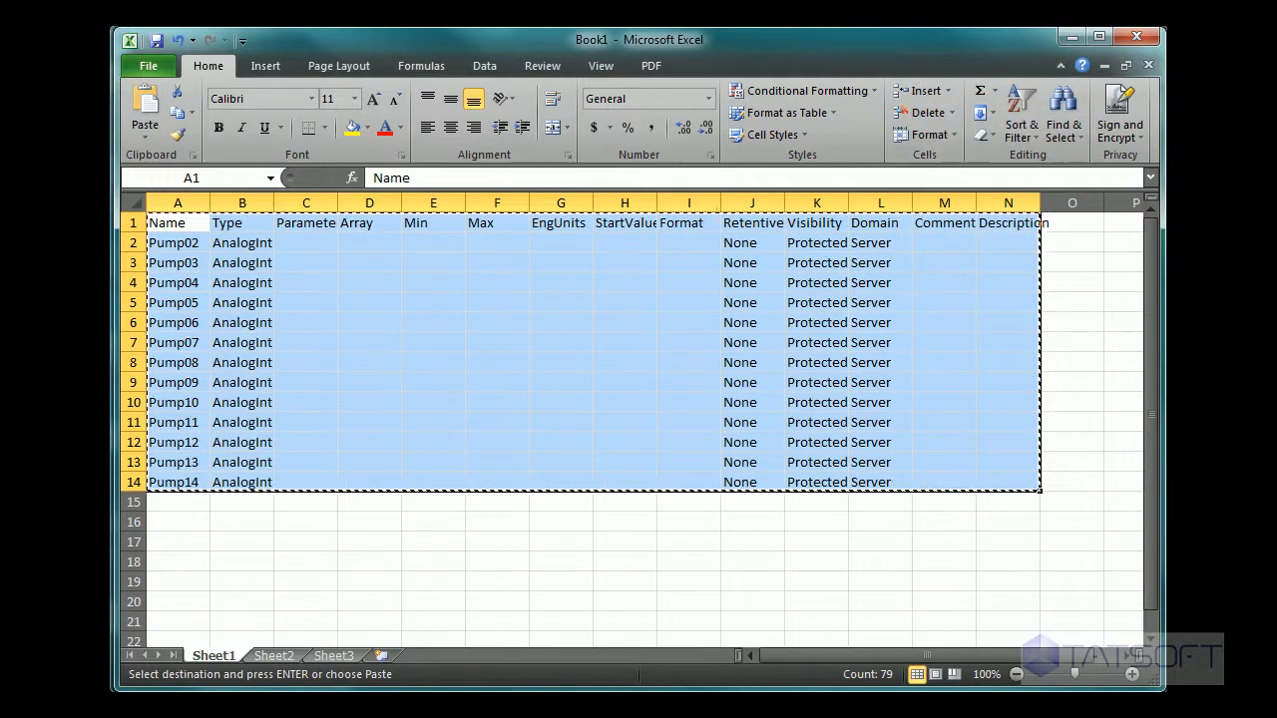
Switch back to FactoryStudio and paste the copied pump rows into the tag objects table
{"action": "key", "text": "alt+Tab"}
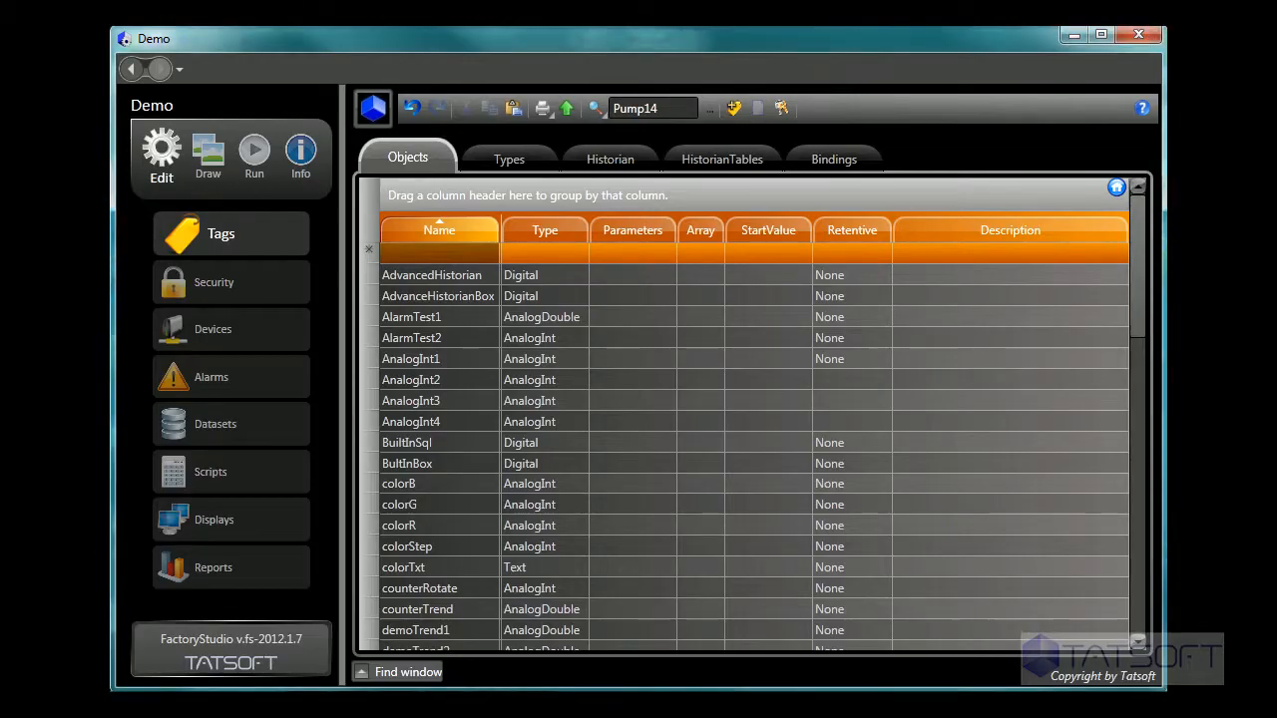
{"action": "right_click", "coordinate": [368, 254]}
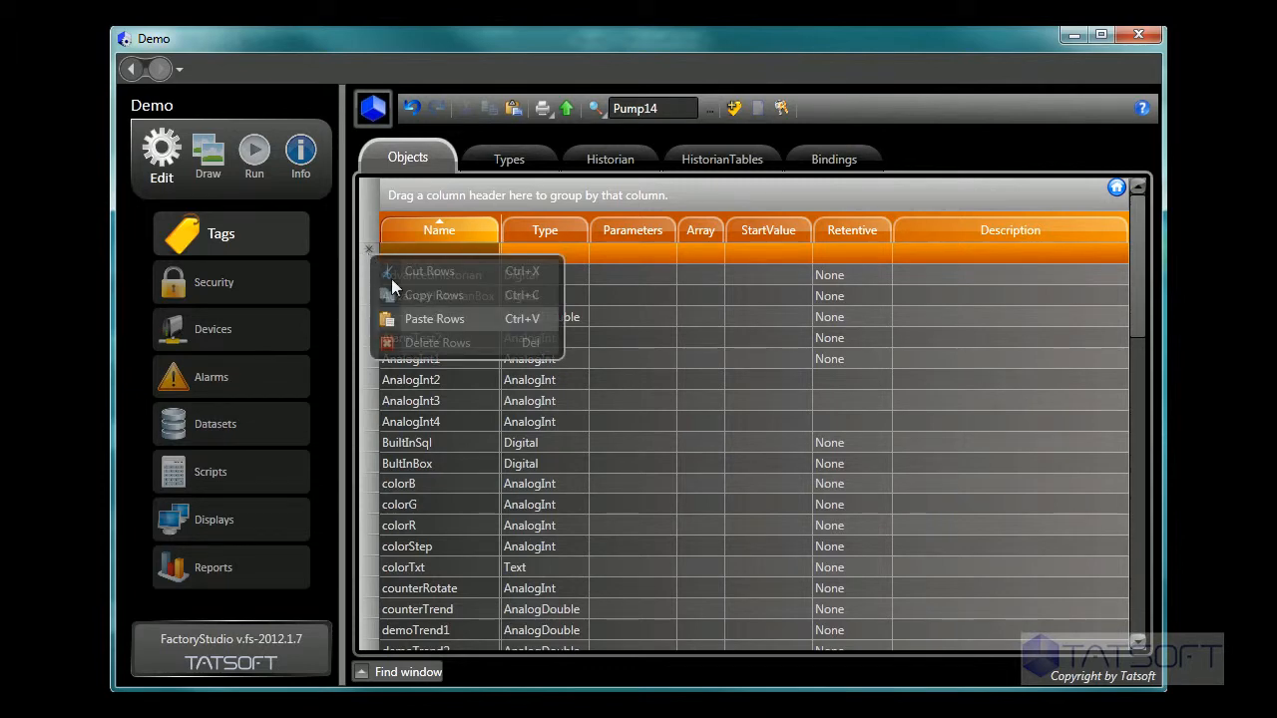
{"action": "left_click", "coordinate": [430, 319]}
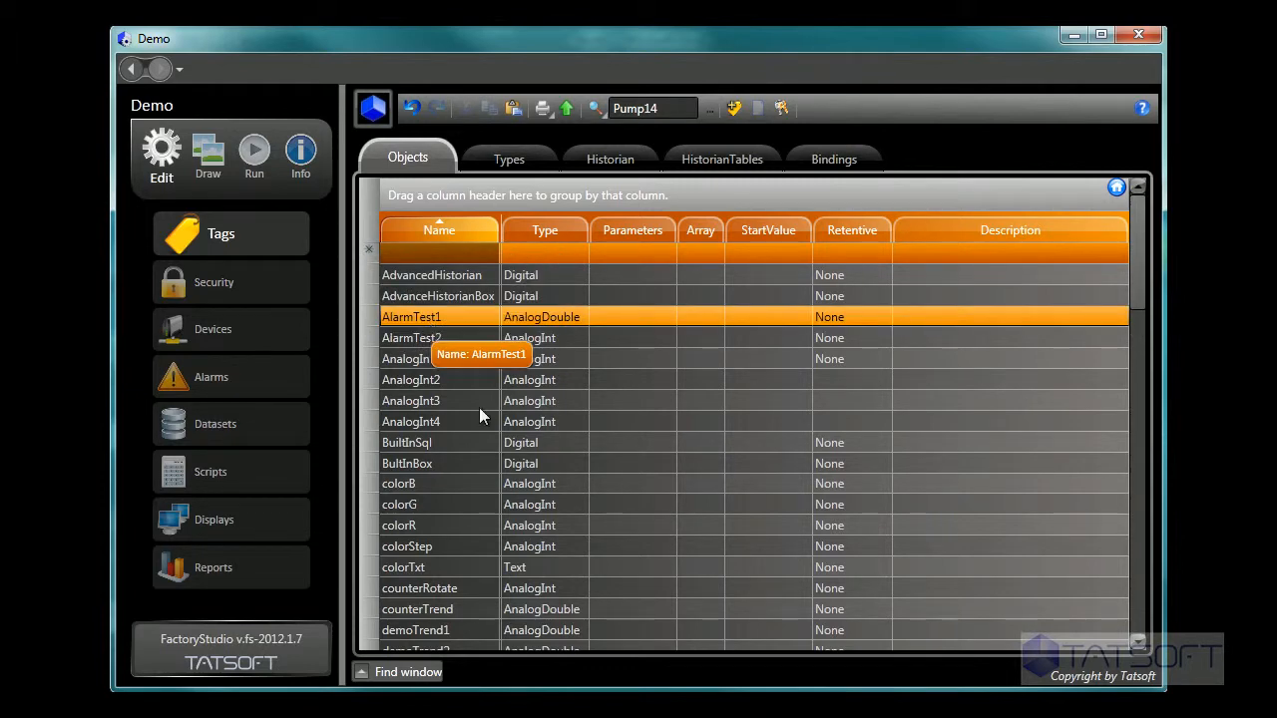
{"action": "scroll", "coordinate": [528, 469], "scroll_direction": "down", "scroll_amount": 4}
{"action": "scroll", "coordinate": [527, 469], "scroll_direction": "down", "scroll_amount": 12}
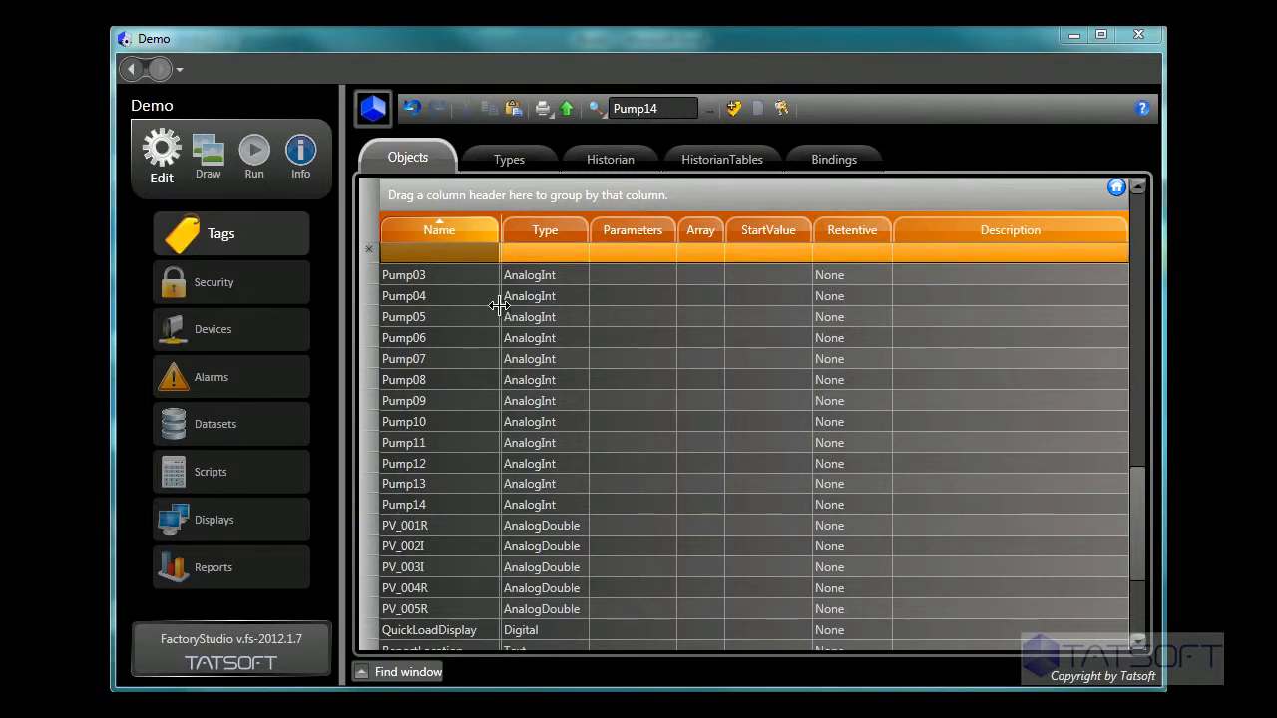
Select the tags from Pump02 through Pump14 and delete their rows, keeping Pump01
{"action": "scroll", "coordinate": [382, 429], "scroll_direction": "up", "scroll_amount": 3}
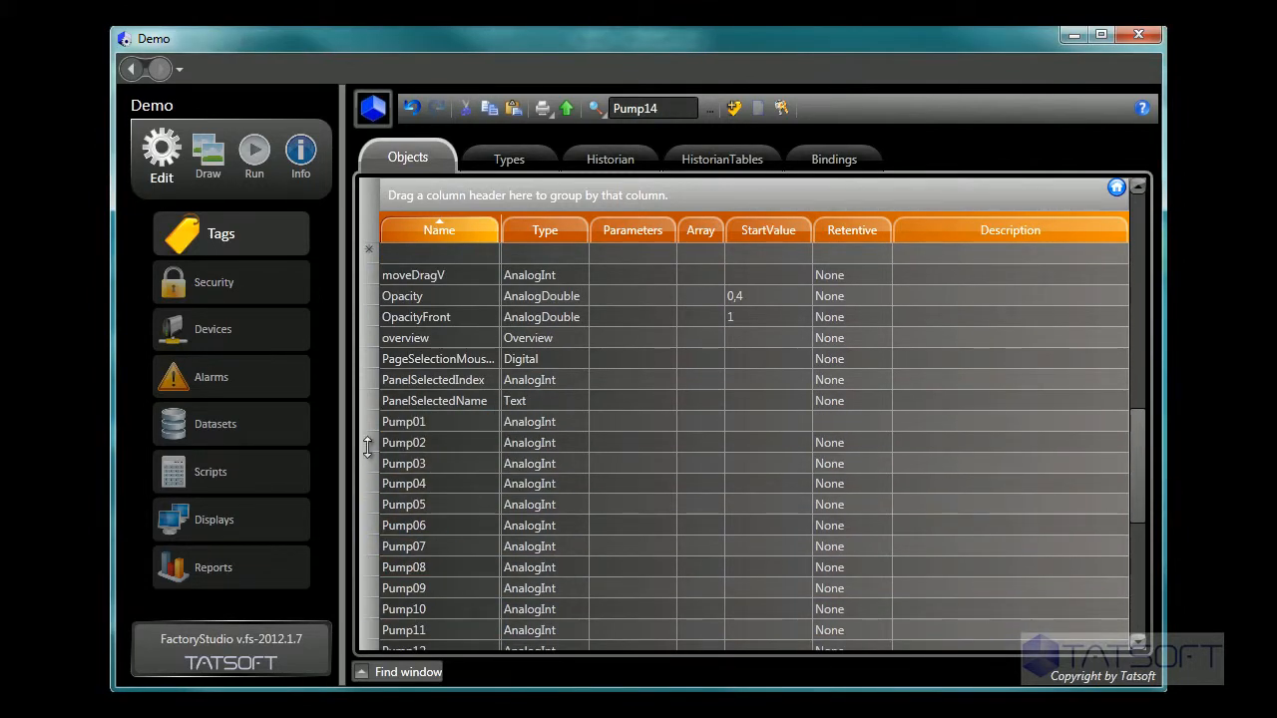
{"action": "left_click", "coordinate": [370, 445], "text": "shift"}
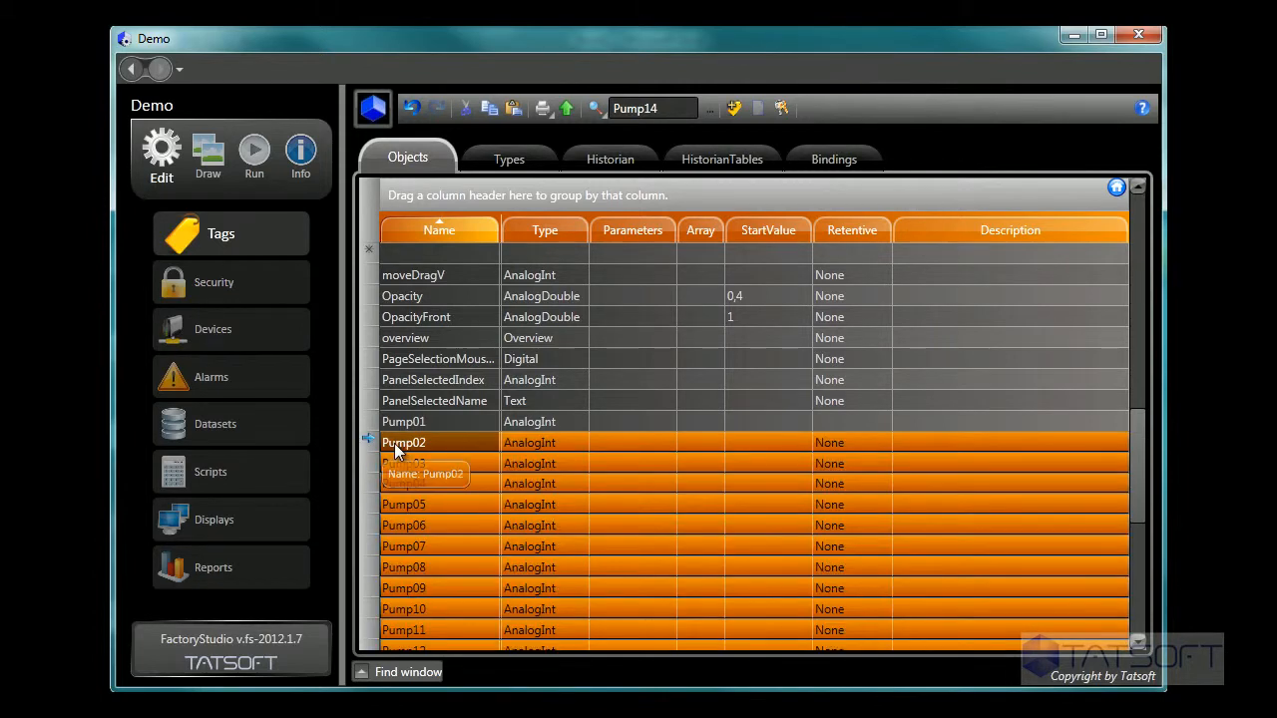
{"action": "right_click", "coordinate": [424, 443]}
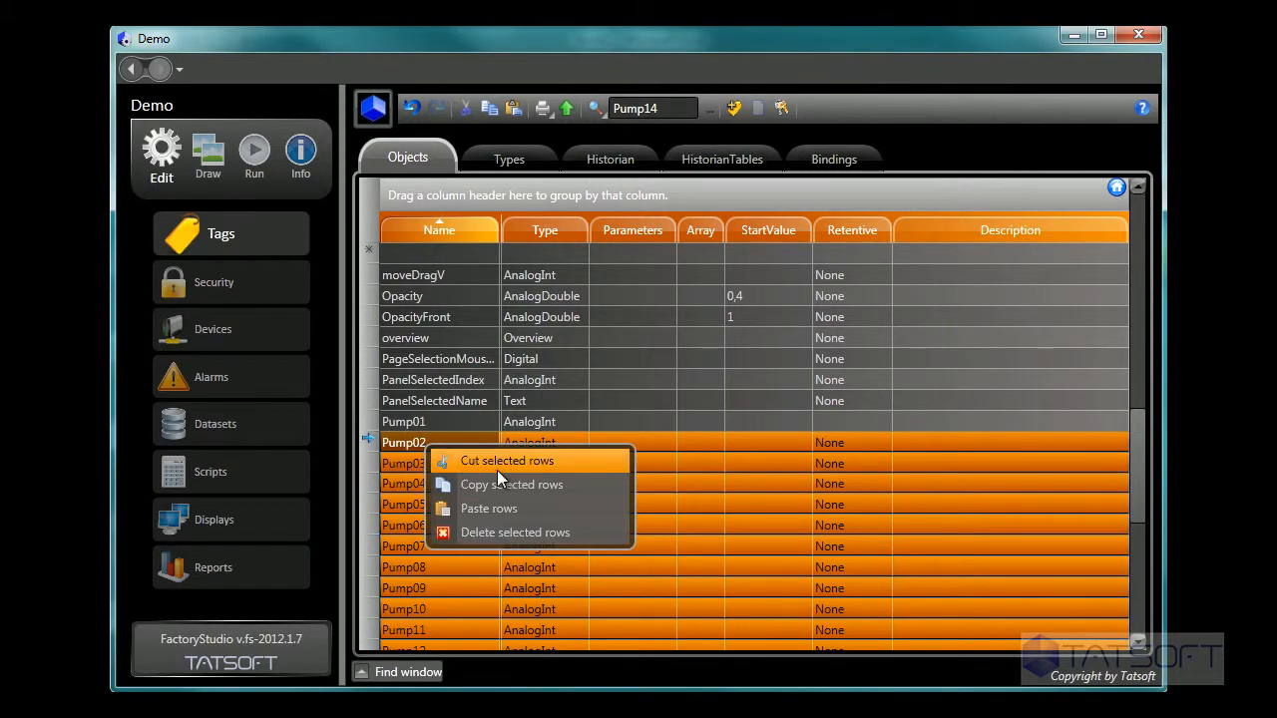
{"action": "left_click", "coordinate": [490, 530]}
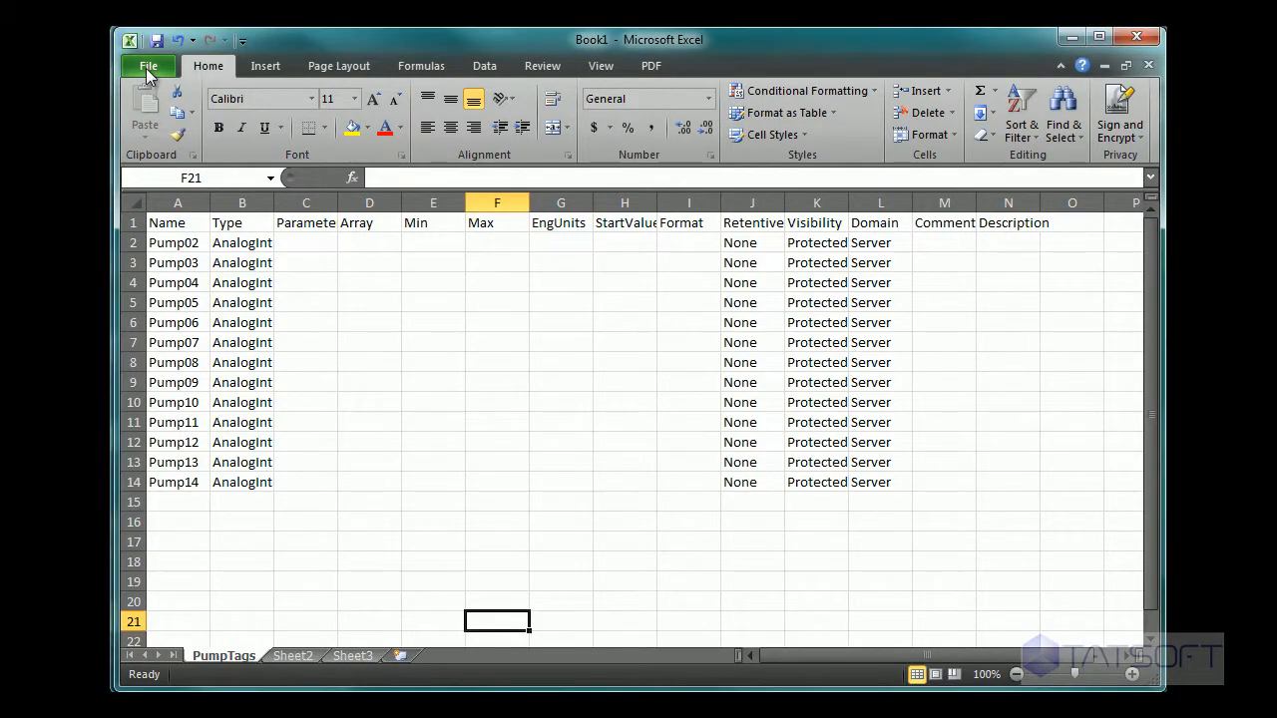
In Excel, save the PumpTags sheet as the comma-delimited file PumpTags.csv in My Documents, replacing the existing file
{"action": "left_click", "coordinate": [148, 68]}
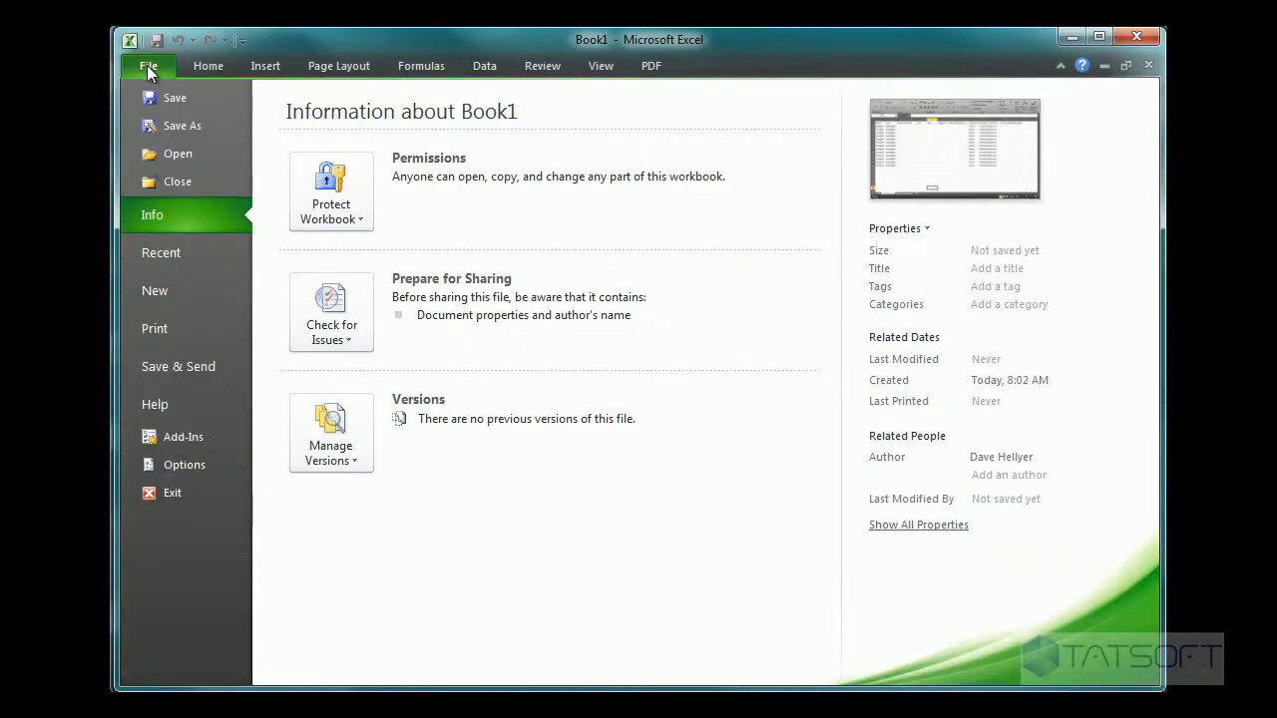
{"action": "left_click", "coordinate": [187, 123]}
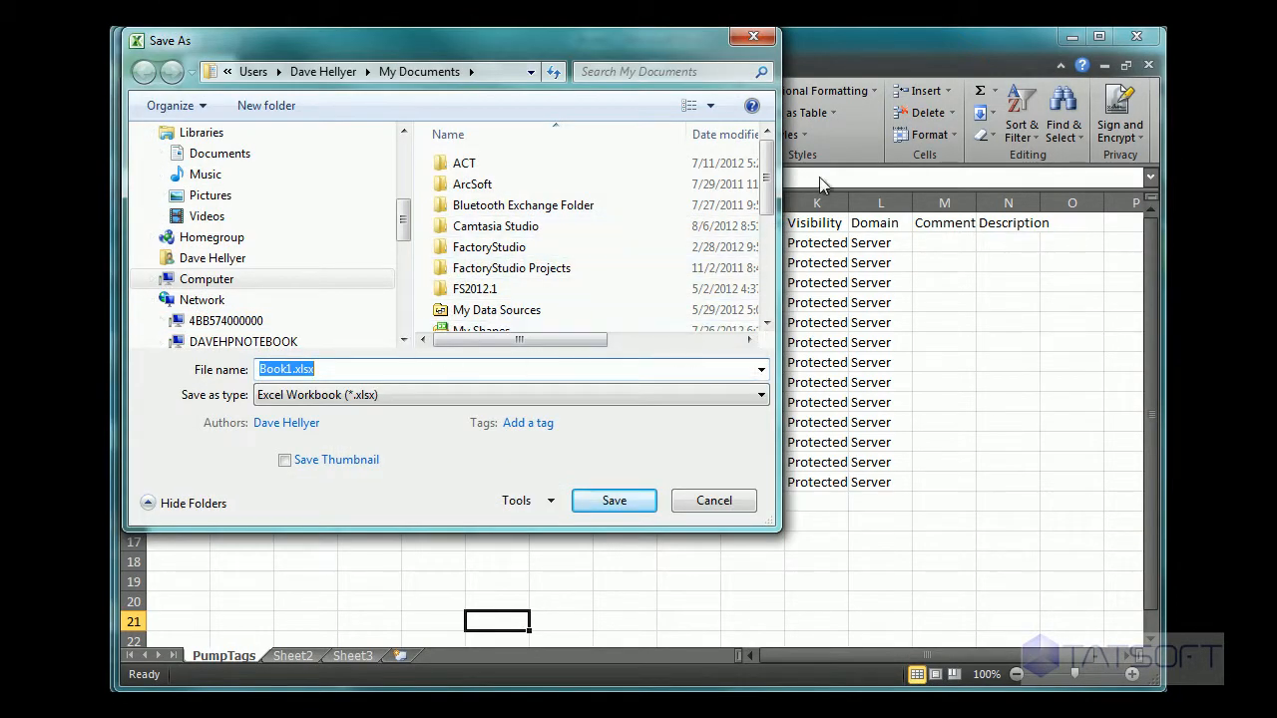
{"action": "left_click_drag", "start_coordinate": [762, 194], "coordinate": [764, 289]}
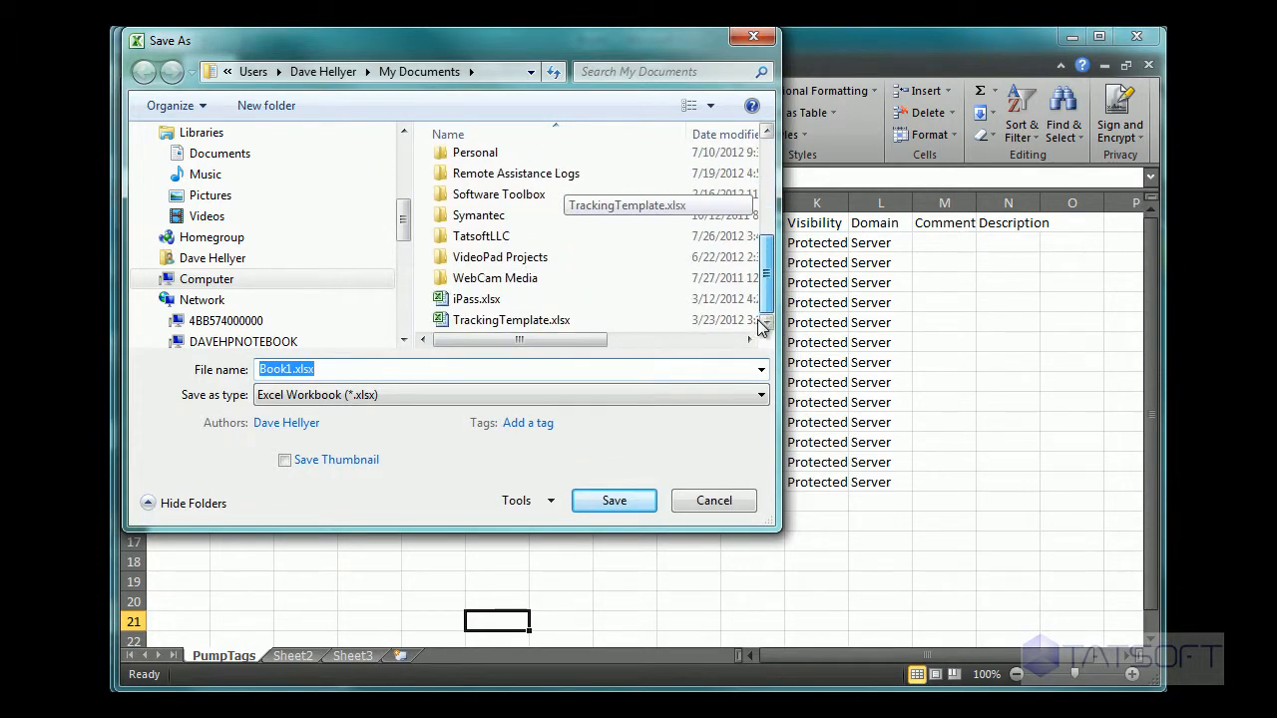
{"action": "left_click", "coordinate": [569, 397]}
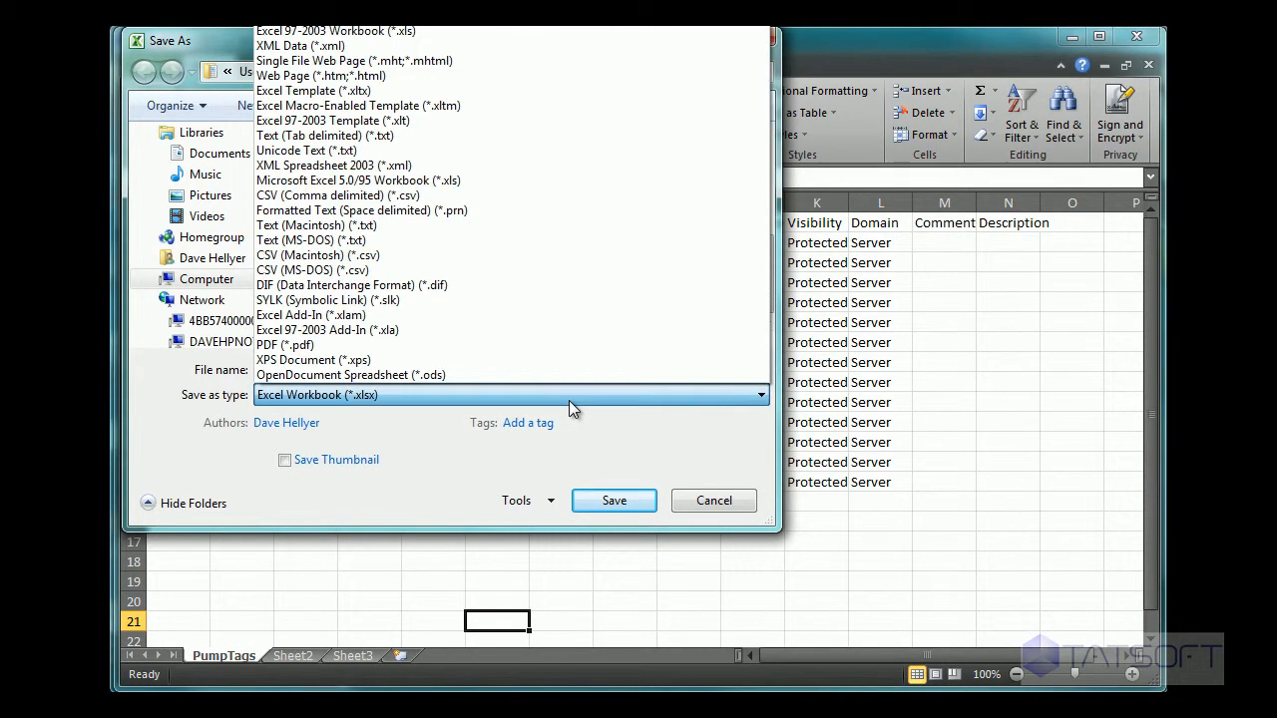
{"action": "left_click", "coordinate": [386, 196]}
{"action": "left_click_drag", "start_coordinate": [764, 176], "coordinate": [760, 327]}
{"action": "left_click", "coordinate": [486, 321]}
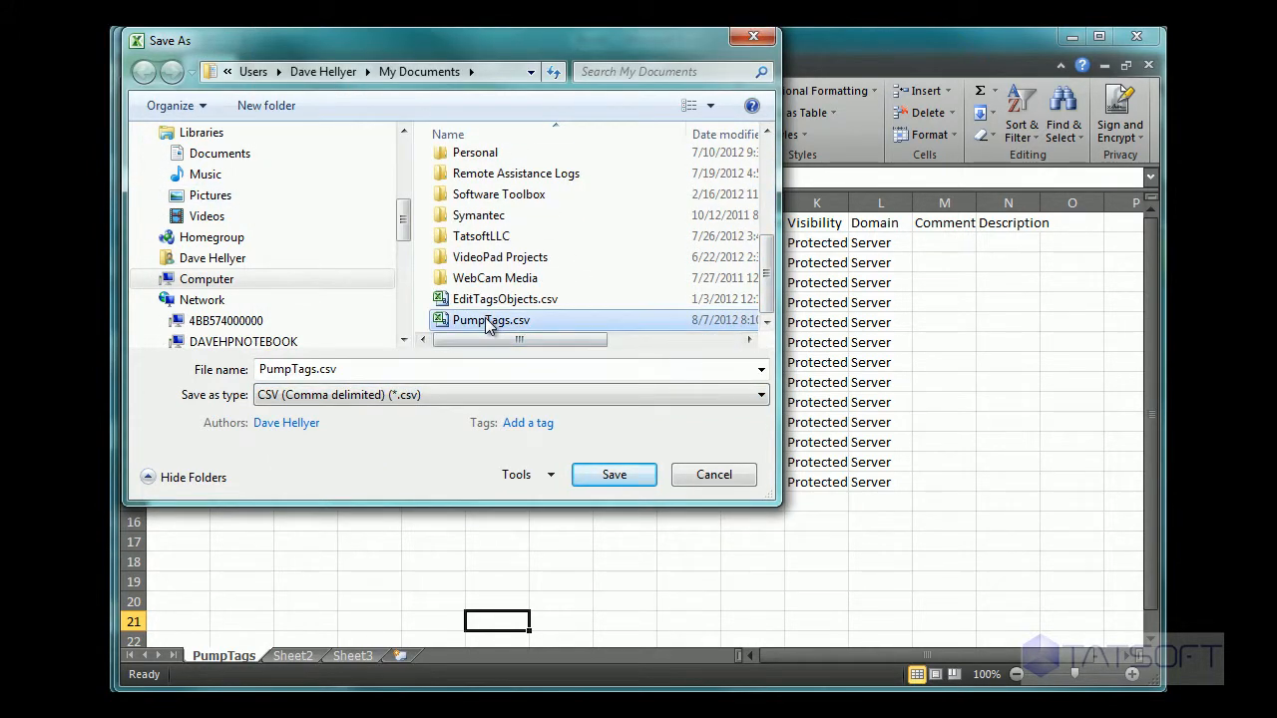
{"action": "left_click", "coordinate": [597, 475]}
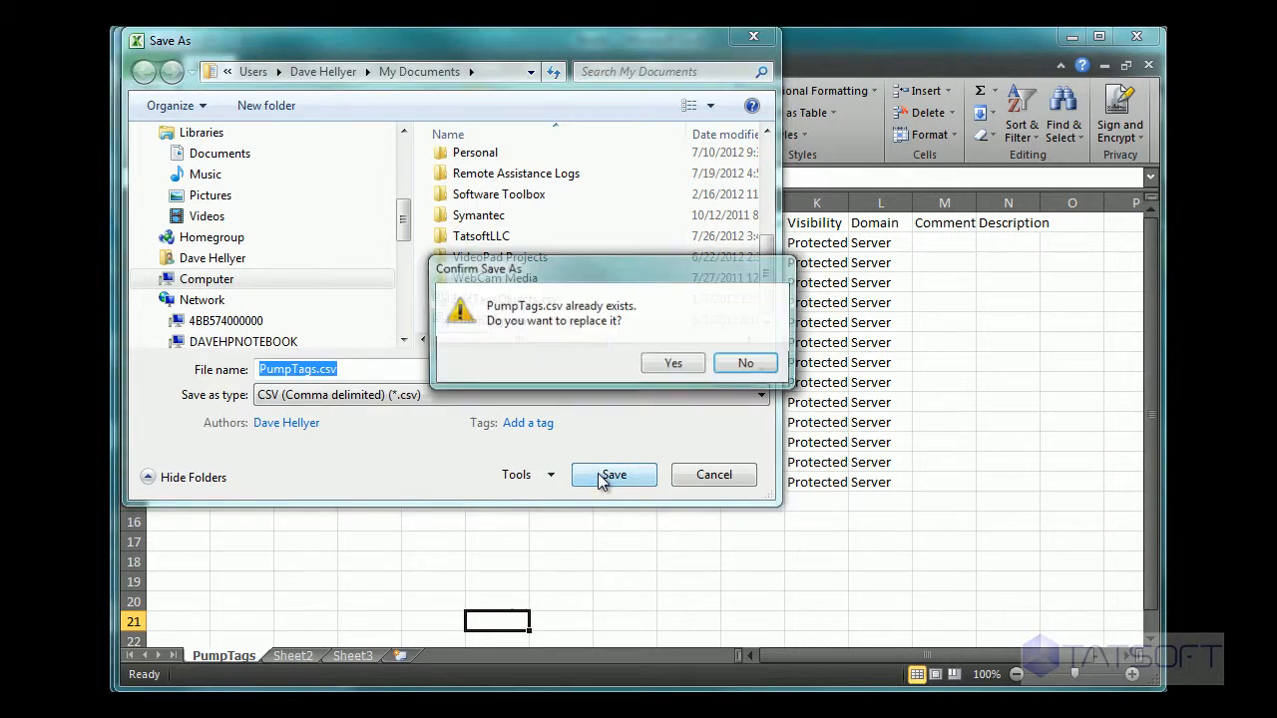
{"action": "left_click", "coordinate": [663, 366]}
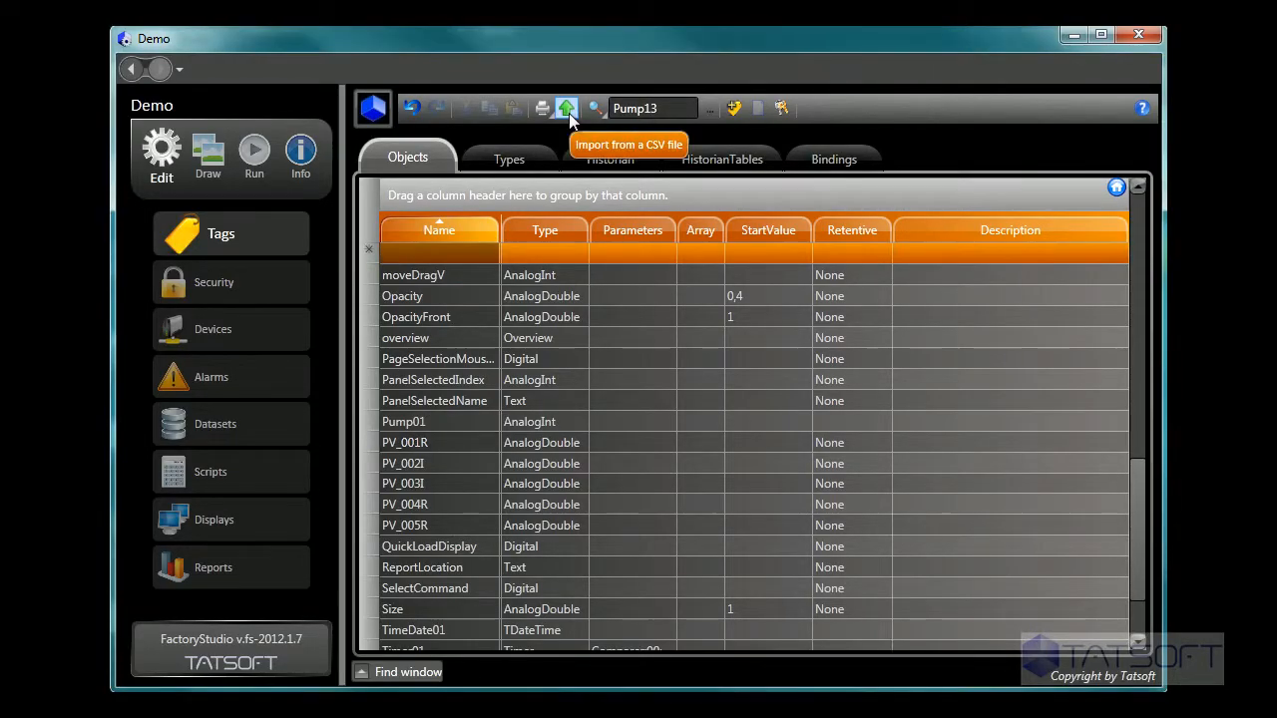
Import the PumpTags.csv file from the Documents library into the tag objects table
{"action": "left_click", "coordinate": [566, 110]}
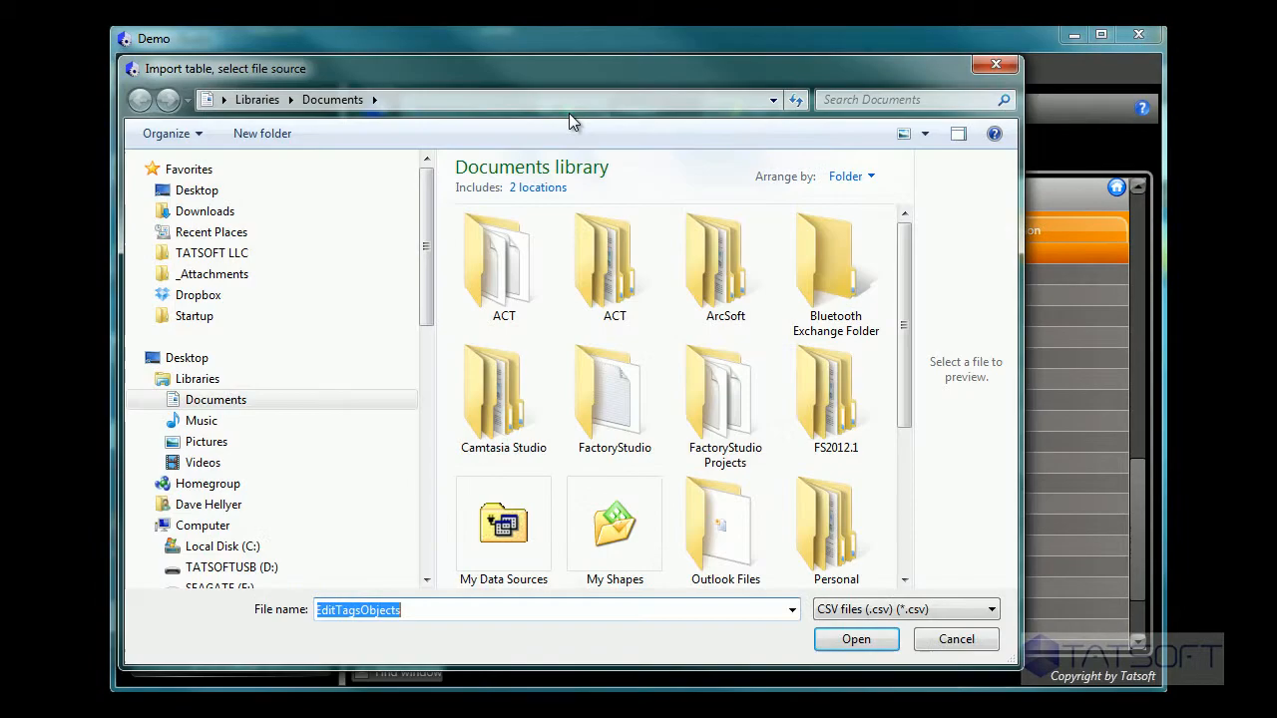
{"action": "left_click_drag", "start_coordinate": [906, 407], "coordinate": [894, 630]}
{"action": "left_click", "coordinate": [904, 579]}
{"action": "left_click", "coordinate": [904, 579]}
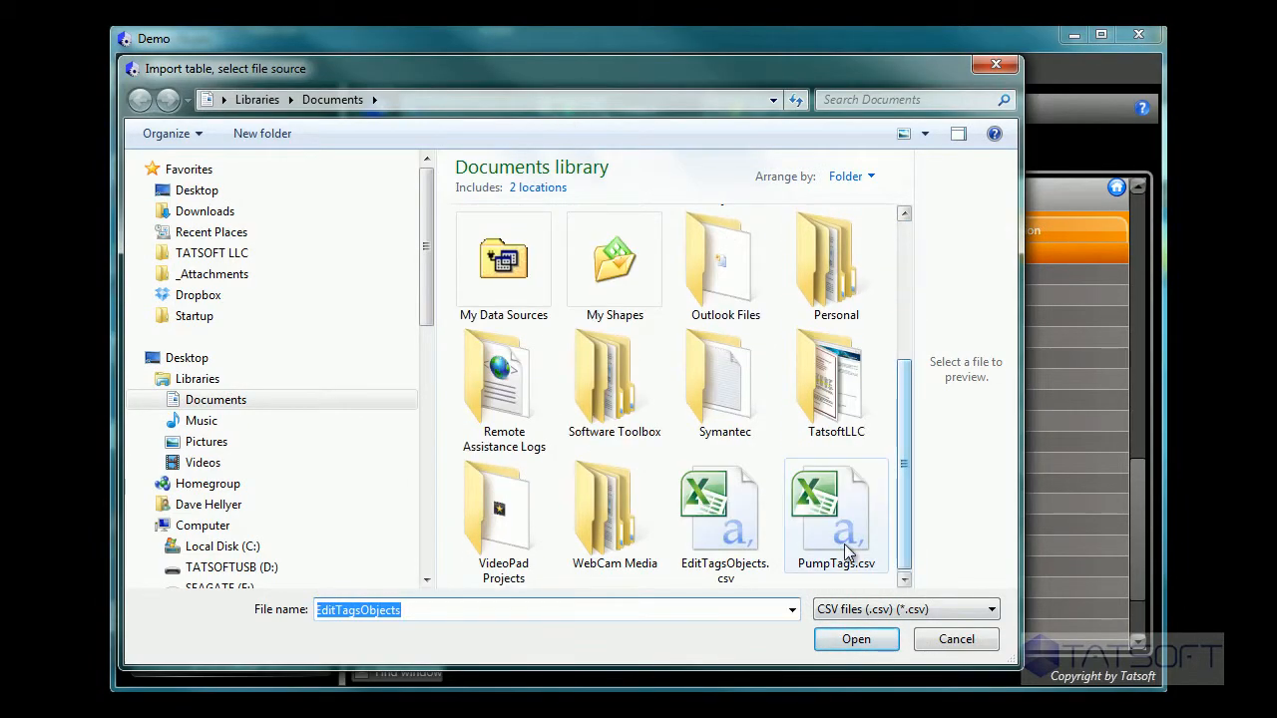
{"action": "left_click", "coordinate": [843, 548]}
{"action": "left_click", "coordinate": [849, 639]}
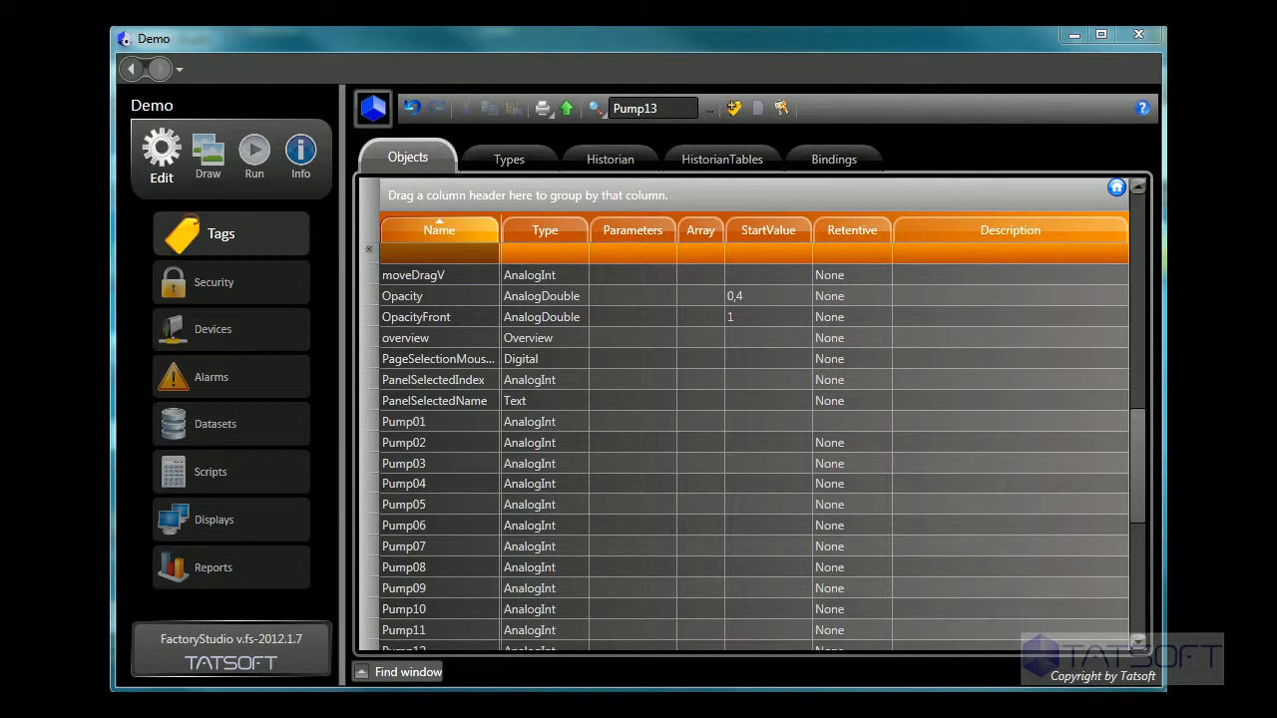
Switch to the display drawing environment and create a new display named Page2
{"action": "left_click", "coordinate": [212, 165]}
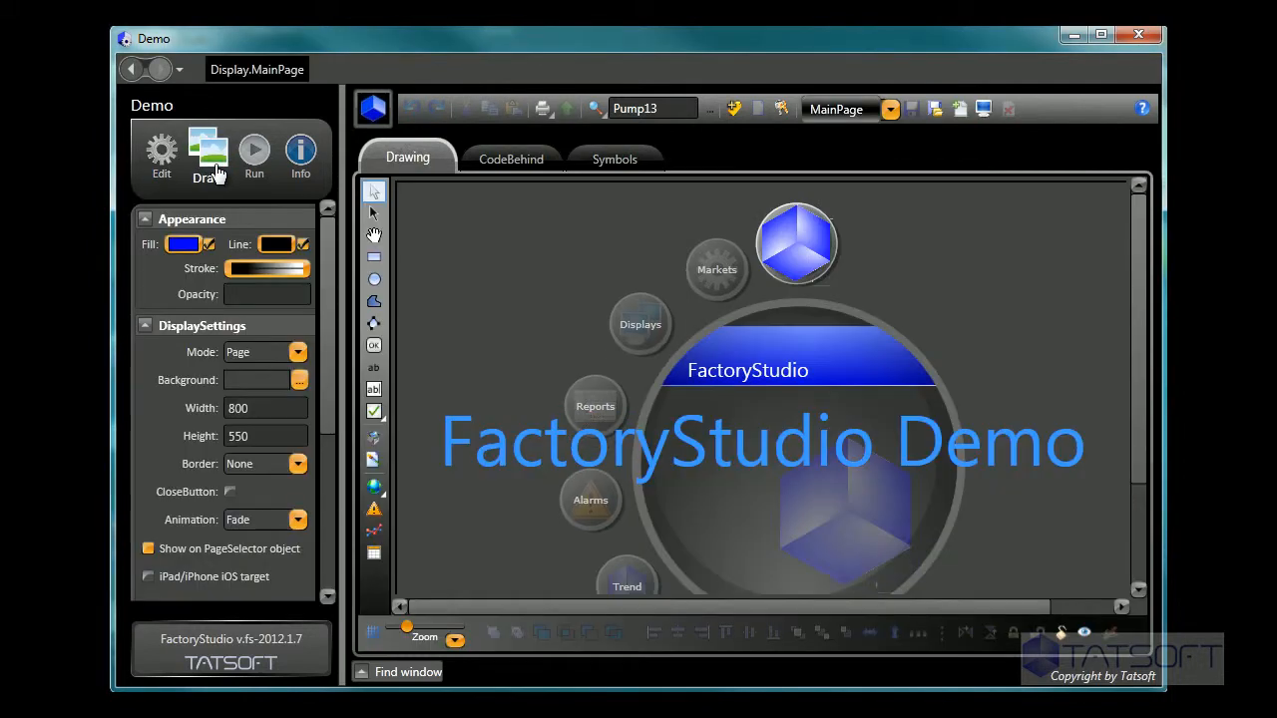
{"action": "left_click", "coordinate": [958, 110]}
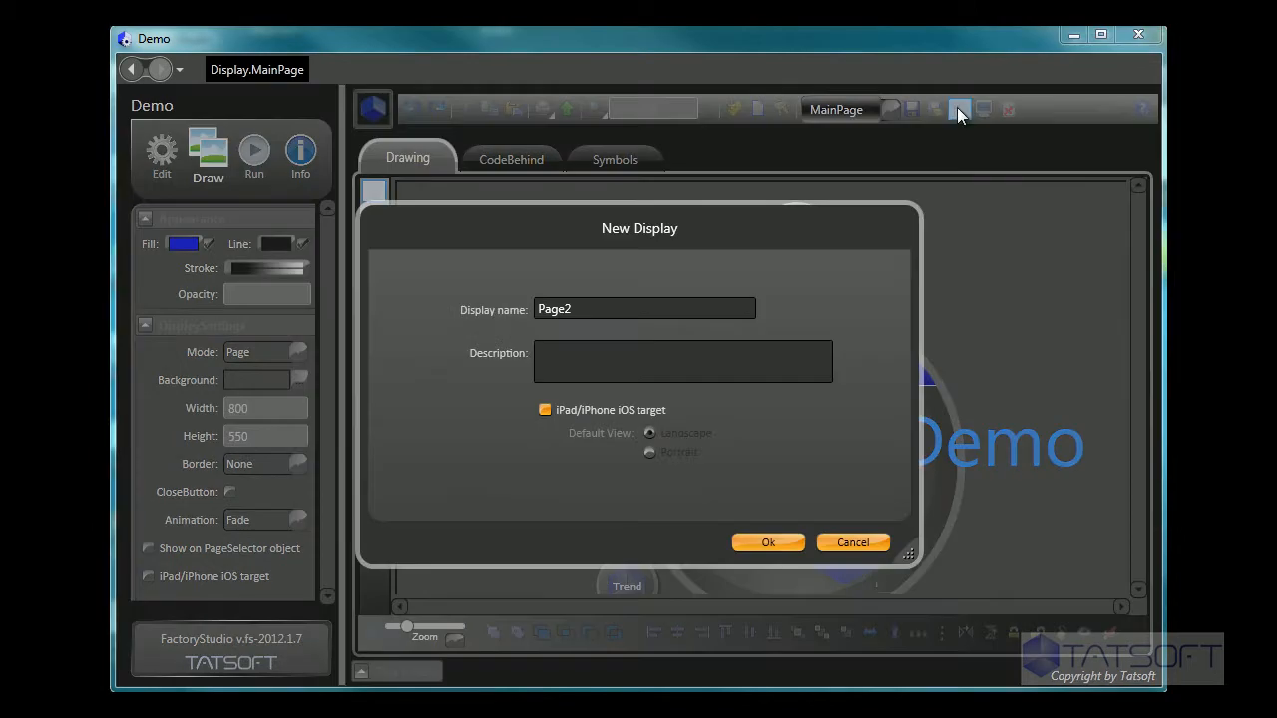
{"action": "left_click", "coordinate": [763, 543]}
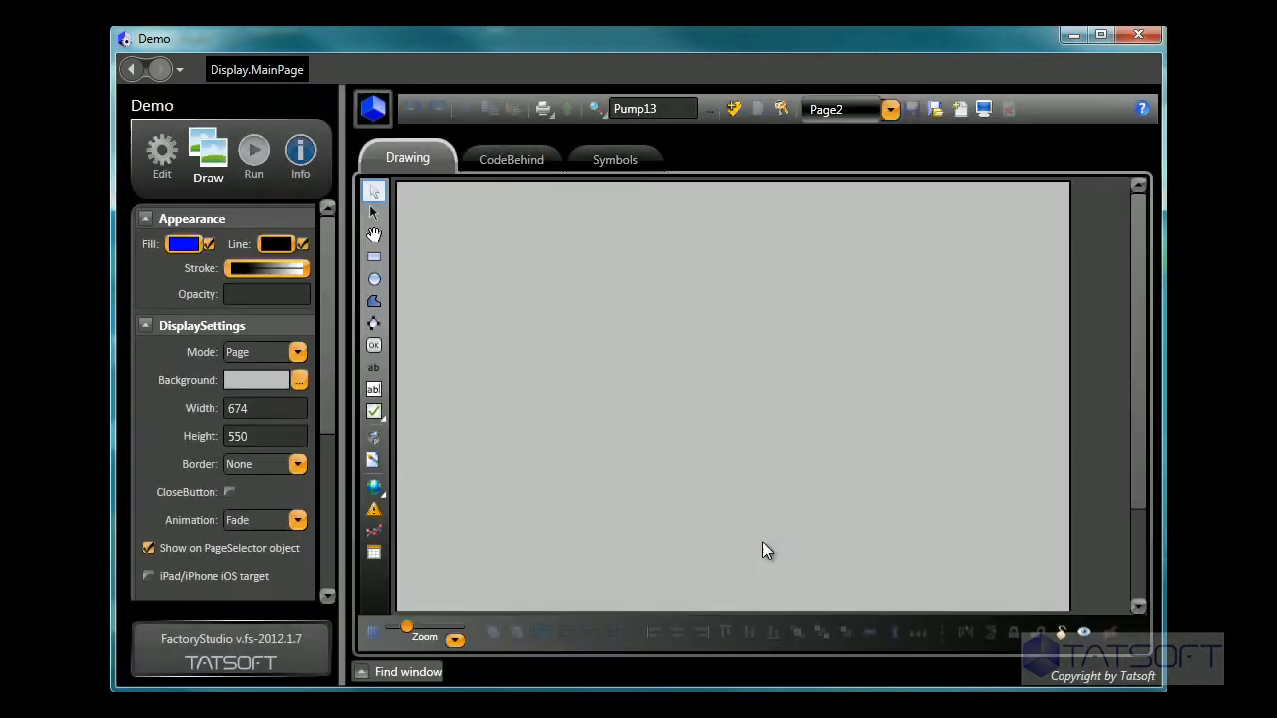
Draw a tall filled rectangle about 72 wide and 211 high near the upper-left corner of the Page2 canvas
{"action": "left_click", "coordinate": [374, 259]}
{"action": "left_click_drag", "start_coordinate": [428, 206], "coordinate": [500, 423]}
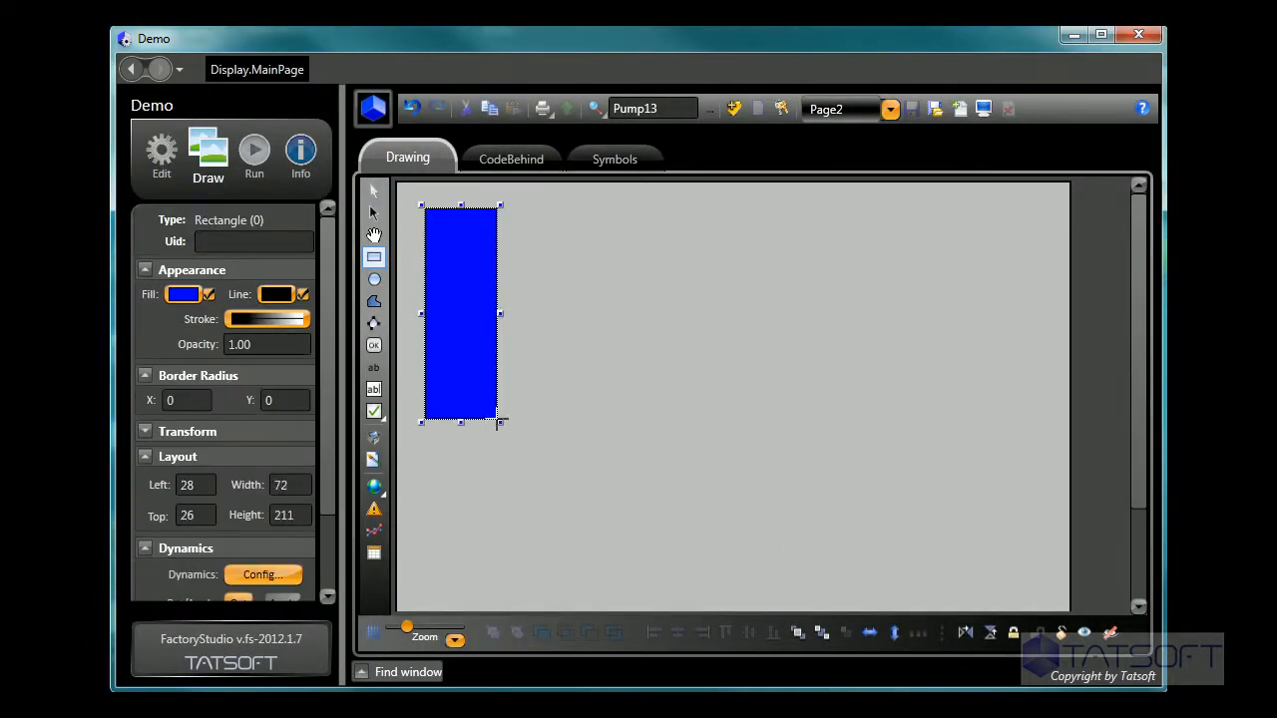
{"action": "left_click", "coordinate": [468, 379]}
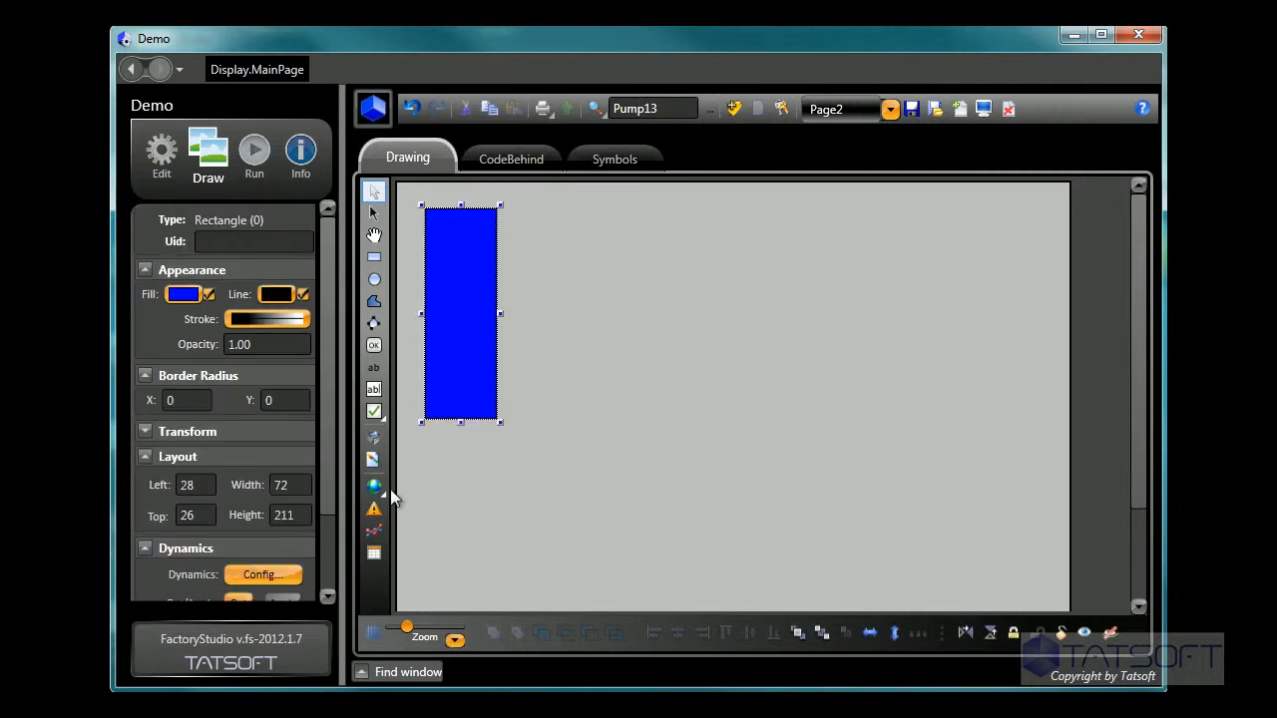
Add a Bargraph dynamic to the tall rectangle with the expression Tag.Pump01
{"action": "scroll", "coordinate": [324, 460], "scroll_direction": "down", "scroll_amount": 2}
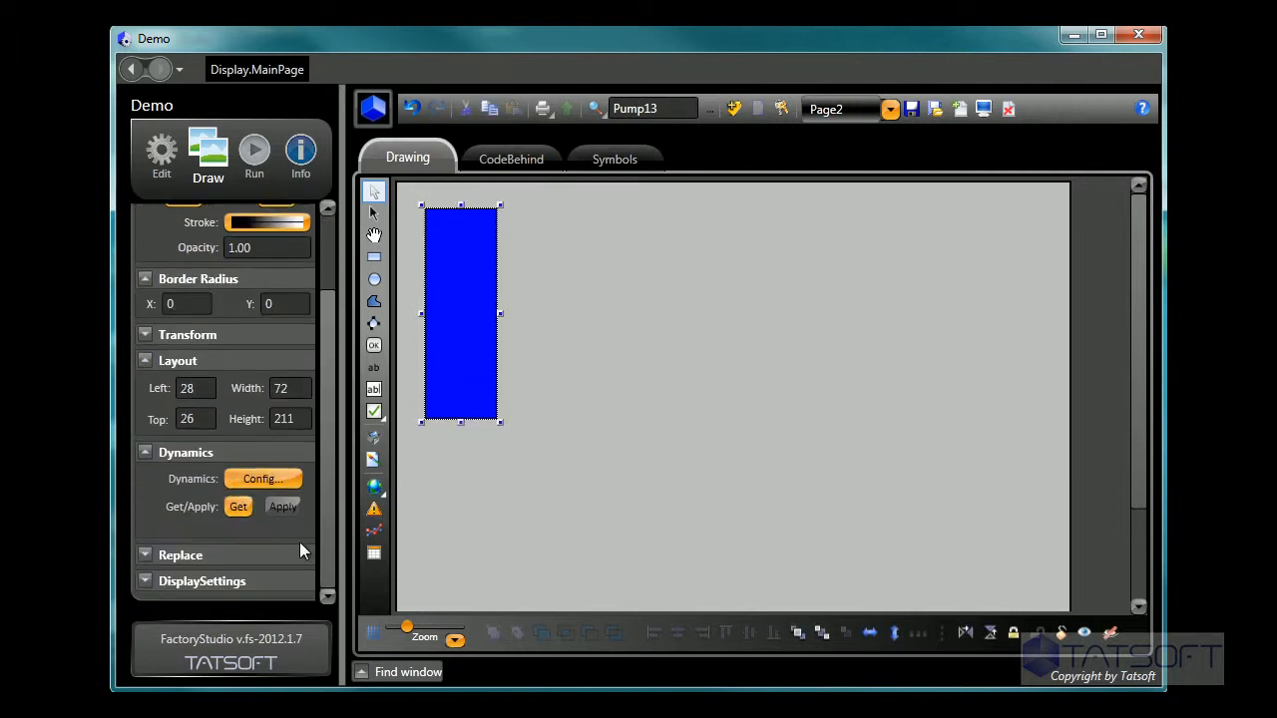
{"action": "left_click", "coordinate": [269, 478]}
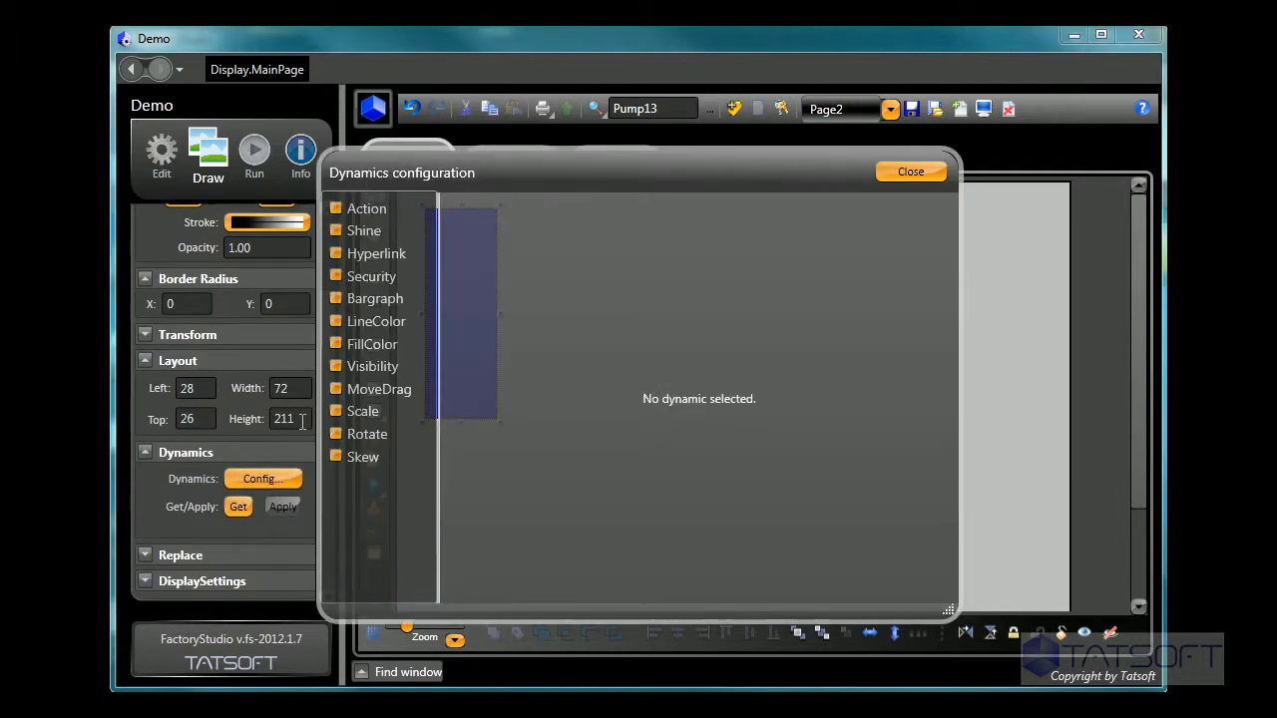
{"action": "left_click", "coordinate": [335, 299]}
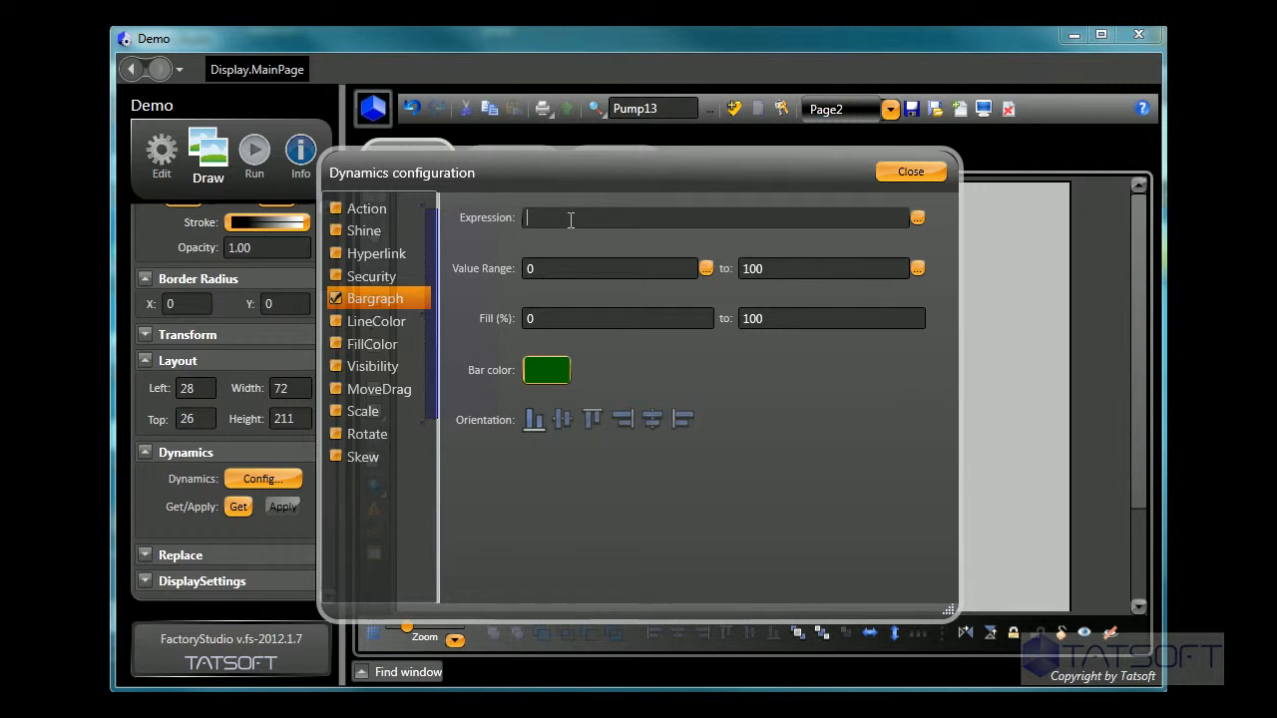
{"action": "type", "text": "t"}
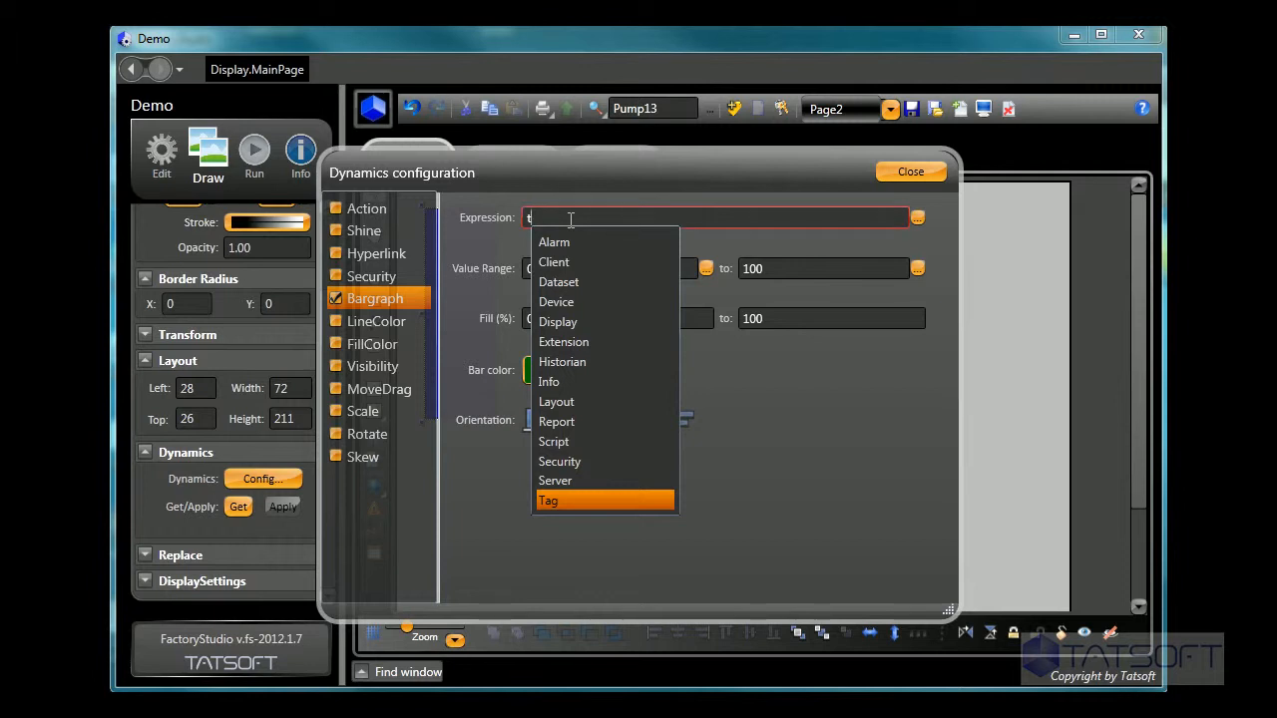
{"action": "type", "text": "ag."}
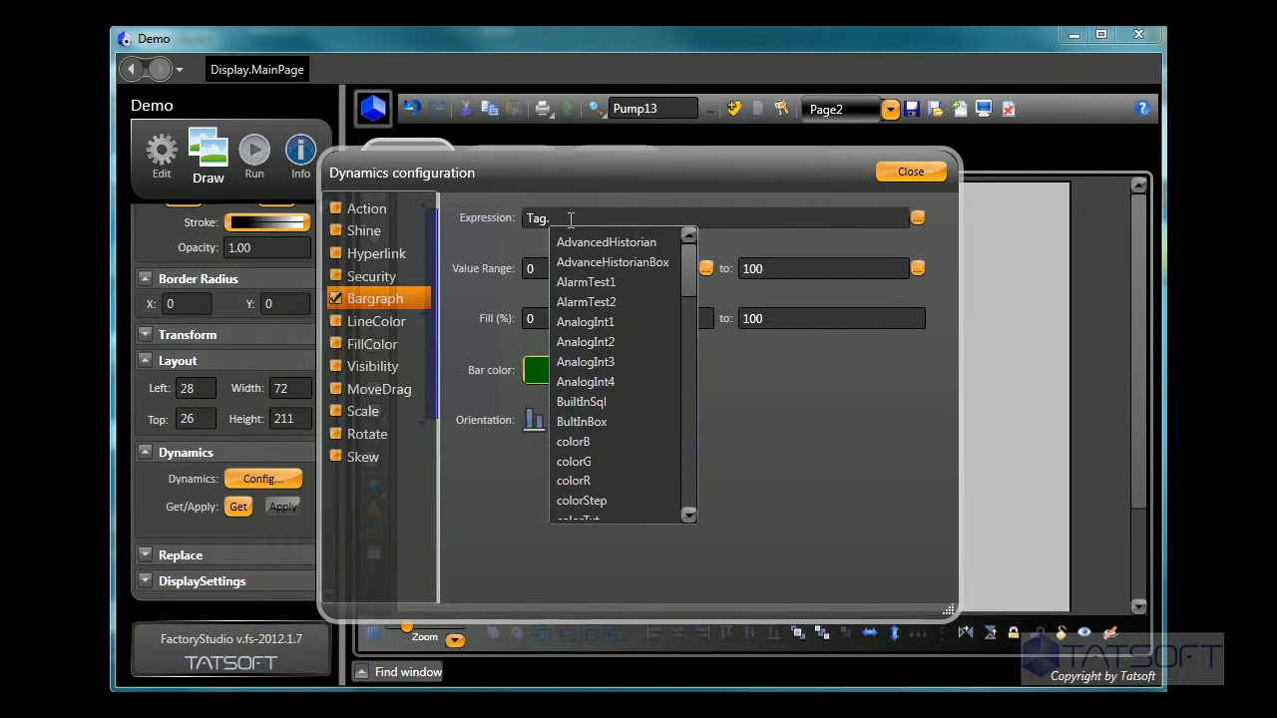
{"action": "type", "text": "P"}
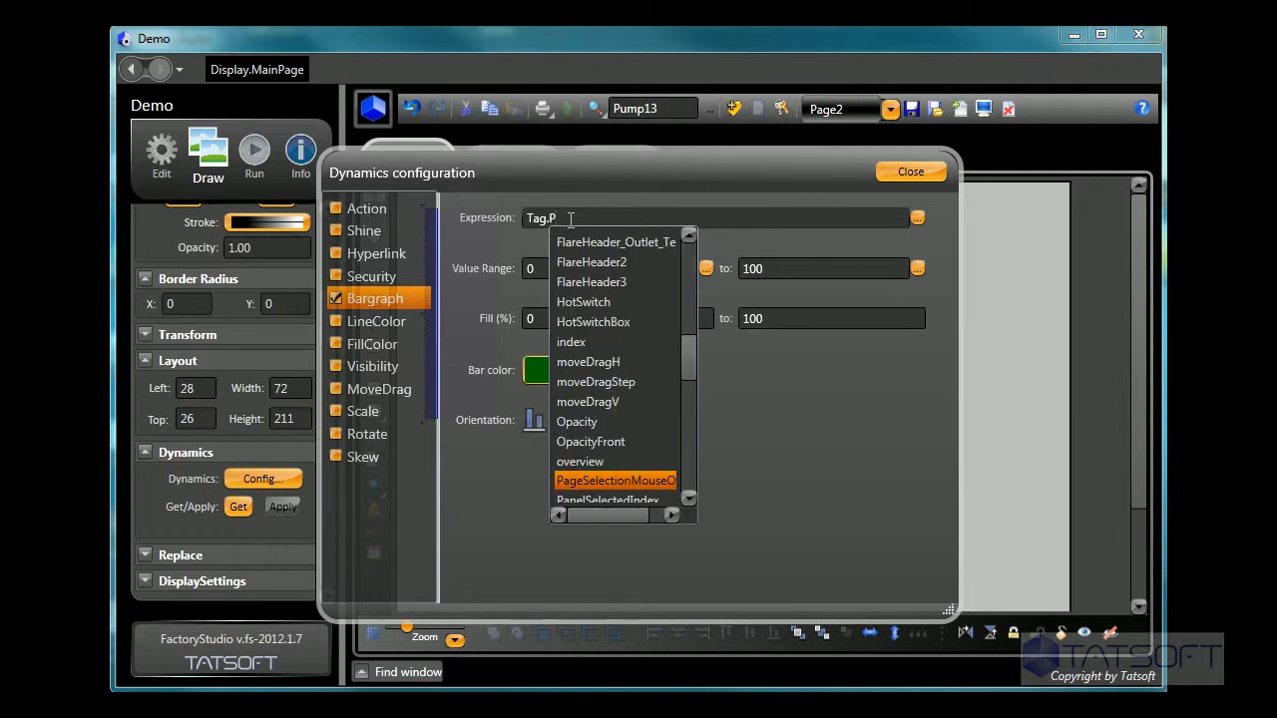
{"action": "type", "text": "u"}
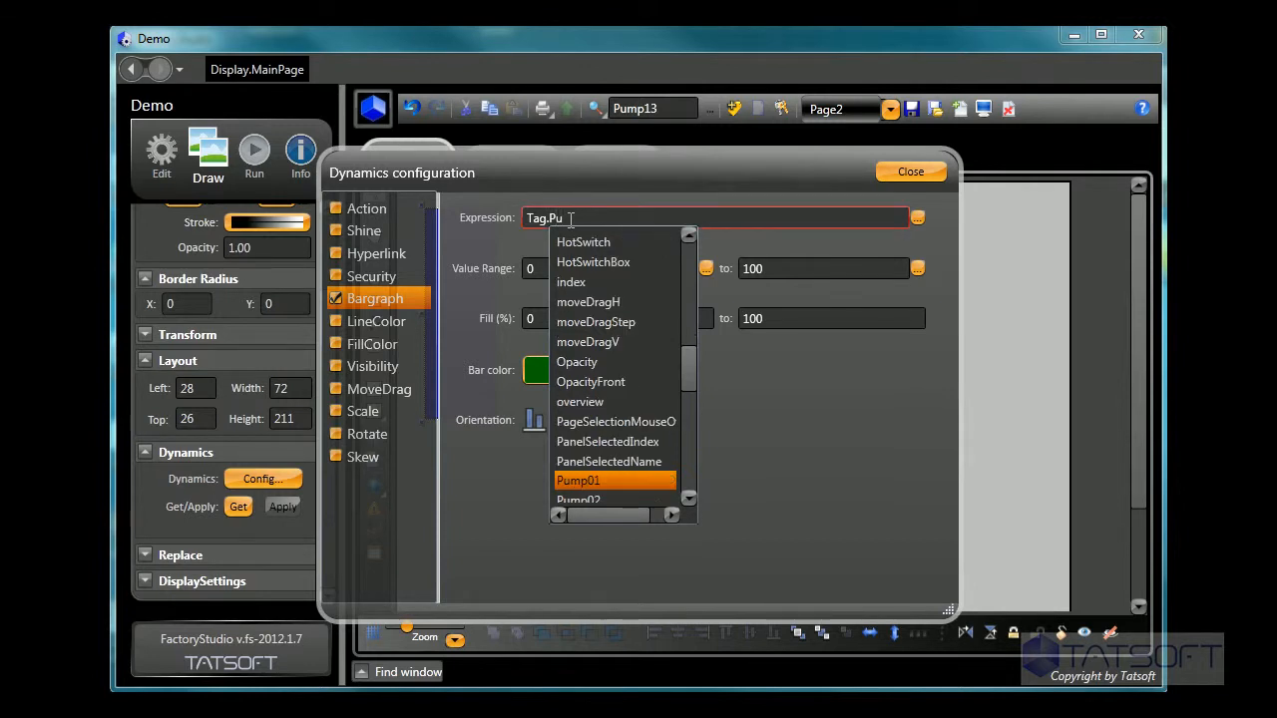
{"action": "key", "text": "Return"}
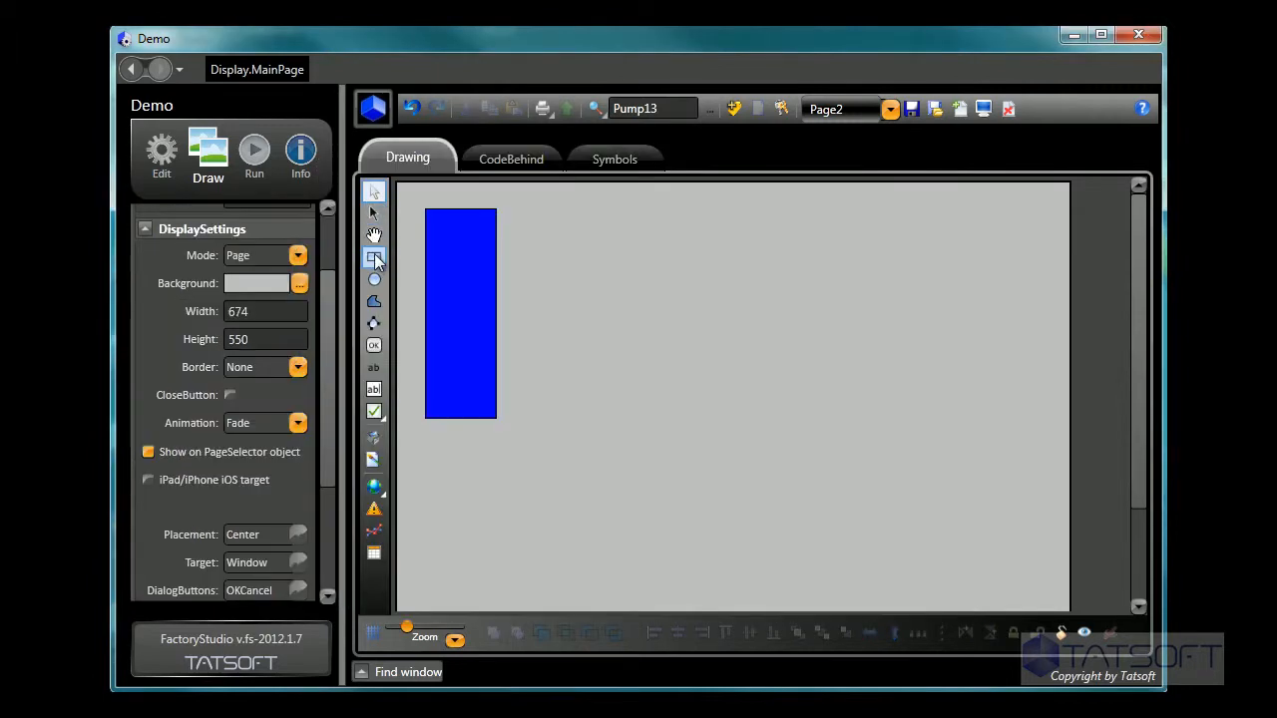
Draw a small rectangle about 38 wide and 12 high beside the lower end of the tall rectangle
{"action": "left_click", "coordinate": [375, 258]}
{"action": "left_click_drag", "start_coordinate": [516, 404], "coordinate": [554, 416]}
{"action": "left_click", "coordinate": [548, 430]}
{"action": "left_click", "coordinate": [537, 411]}
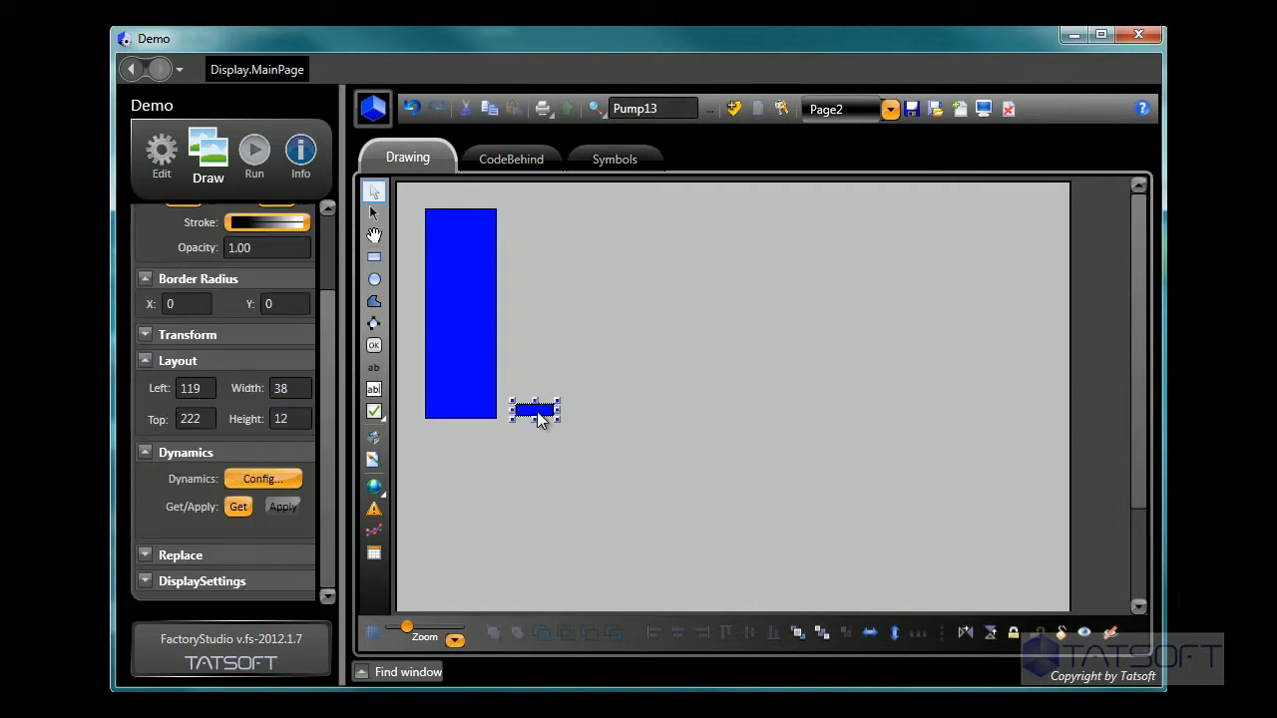
Add a MoveDrag dynamic to the small rectangle with Tag.Pump01 as its vertical move expression
{"action": "left_click", "coordinate": [265, 478]}
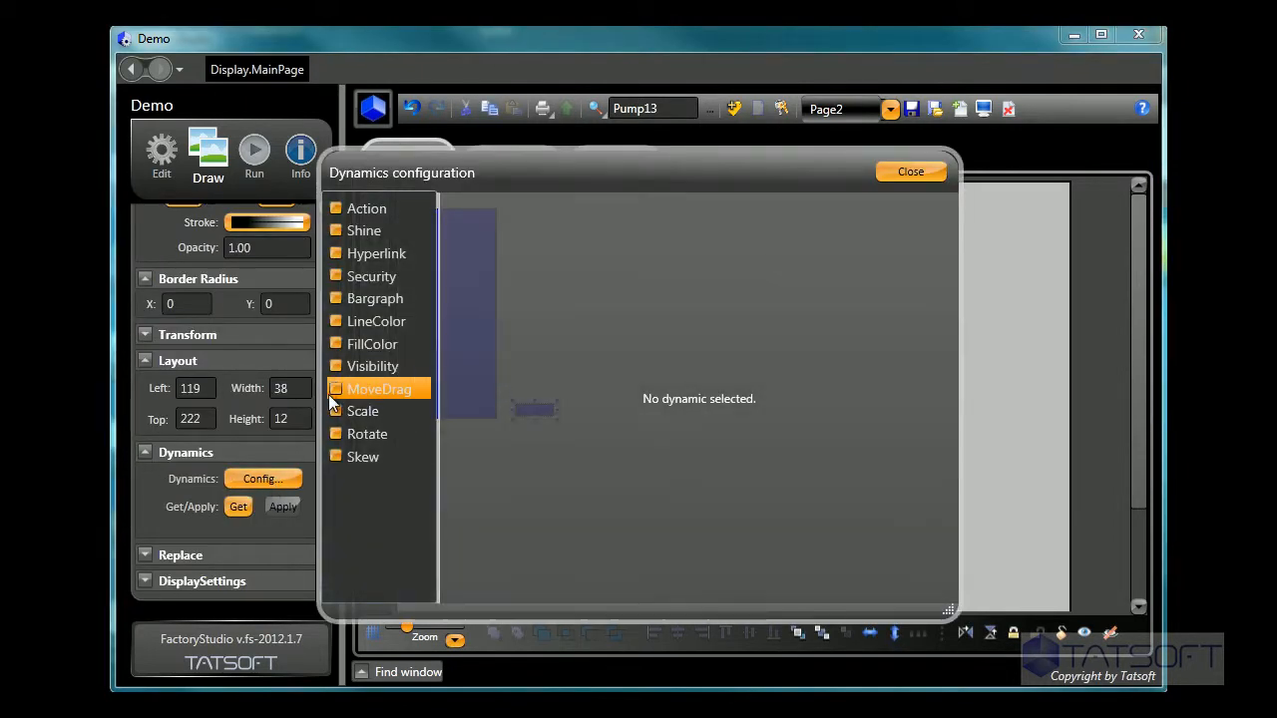
{"action": "left_click", "coordinate": [337, 390]}
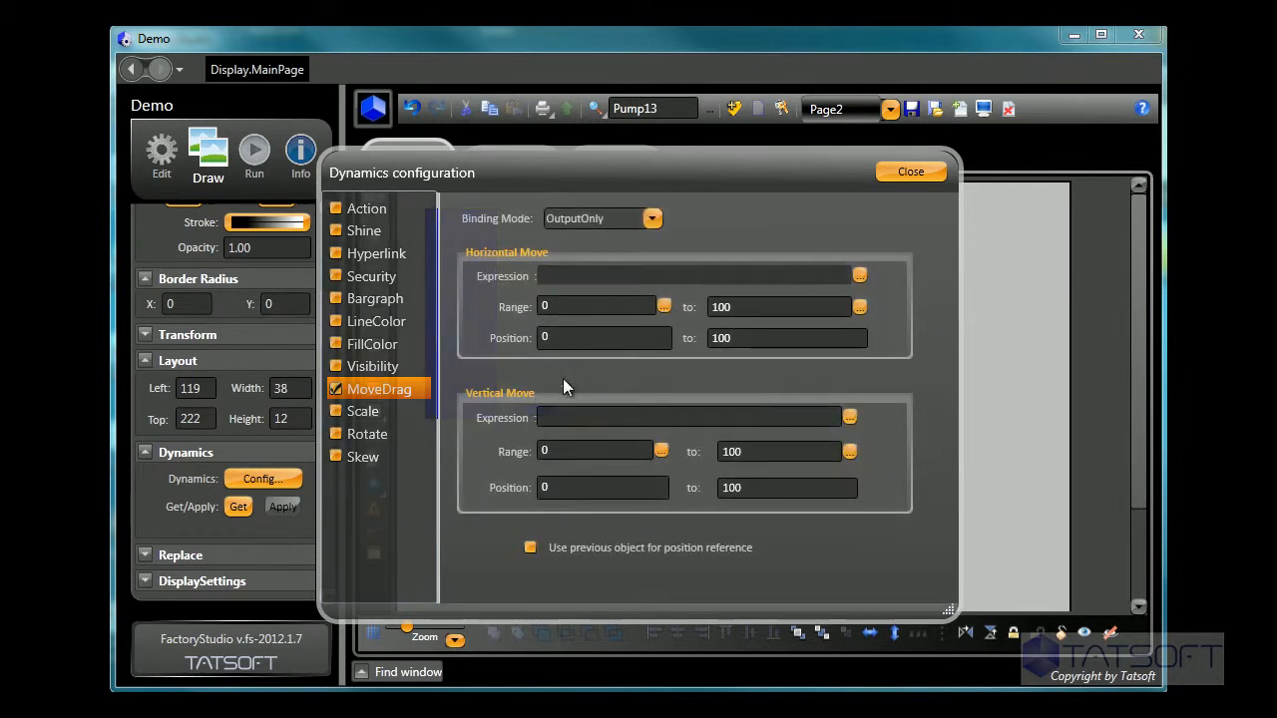
{"action": "left_click", "coordinate": [574, 413]}
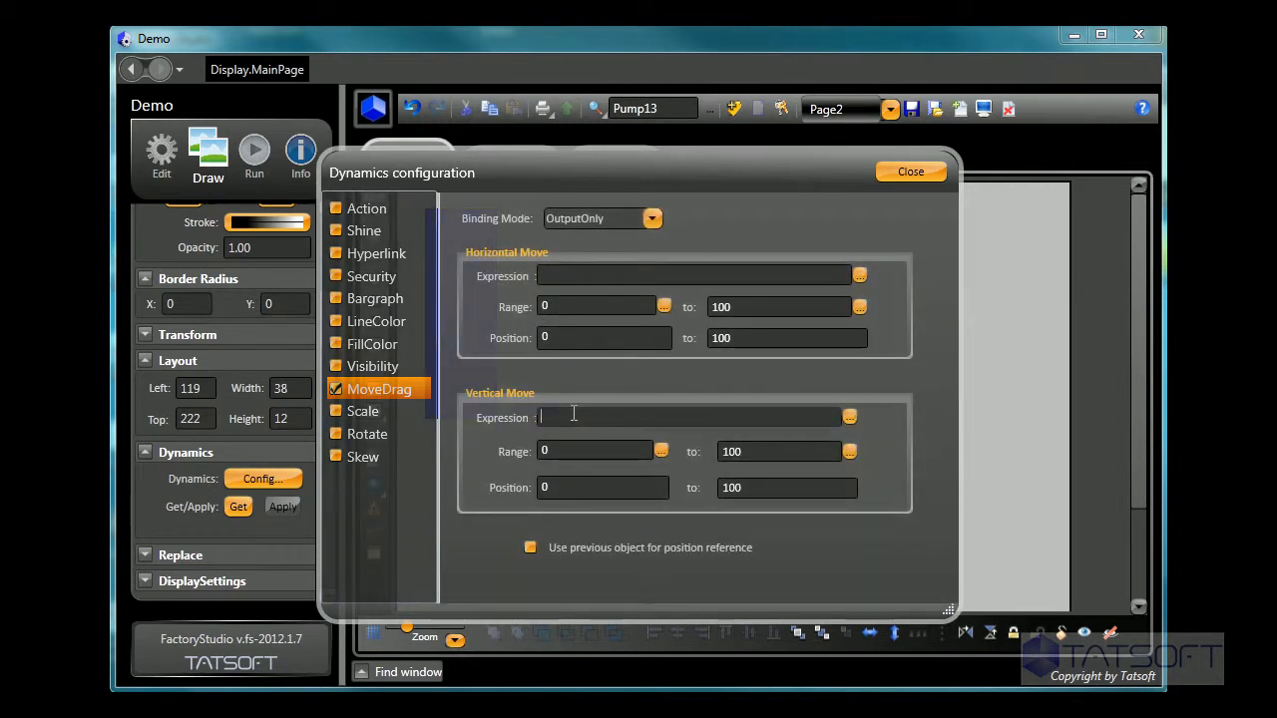
{"action": "type", "text": "Tag.P"}
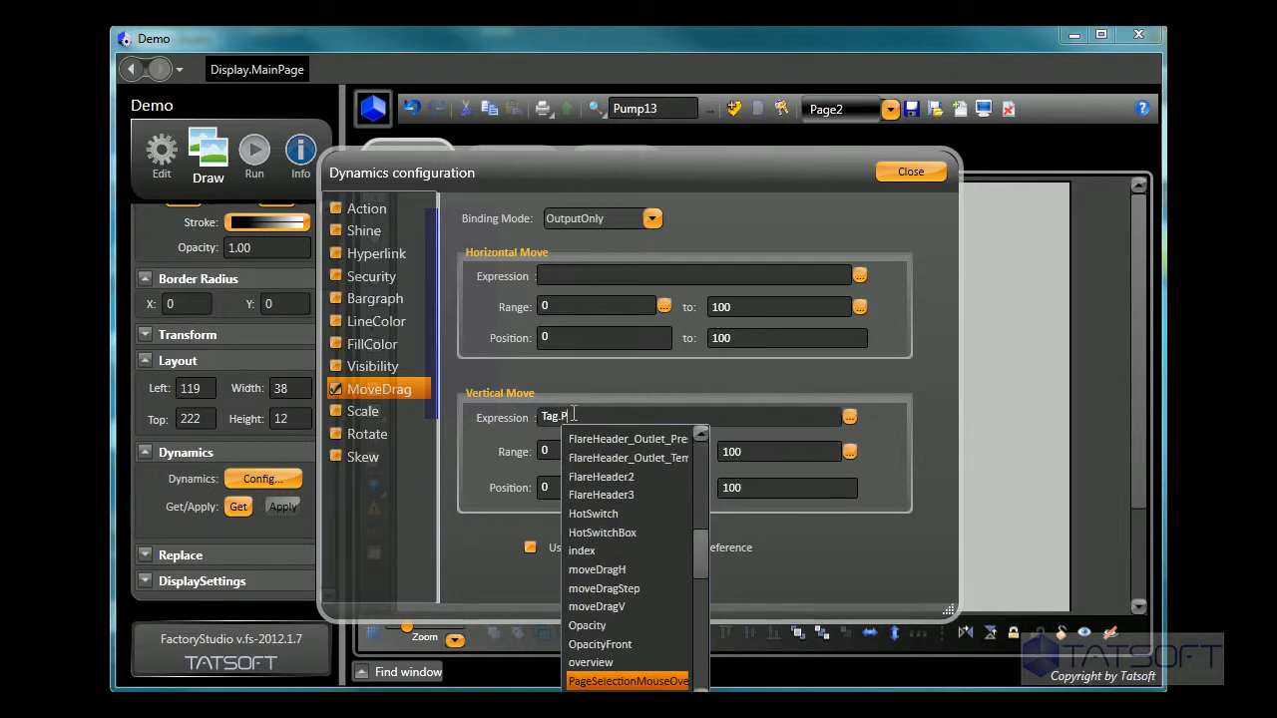
{"action": "type", "text": "U"}
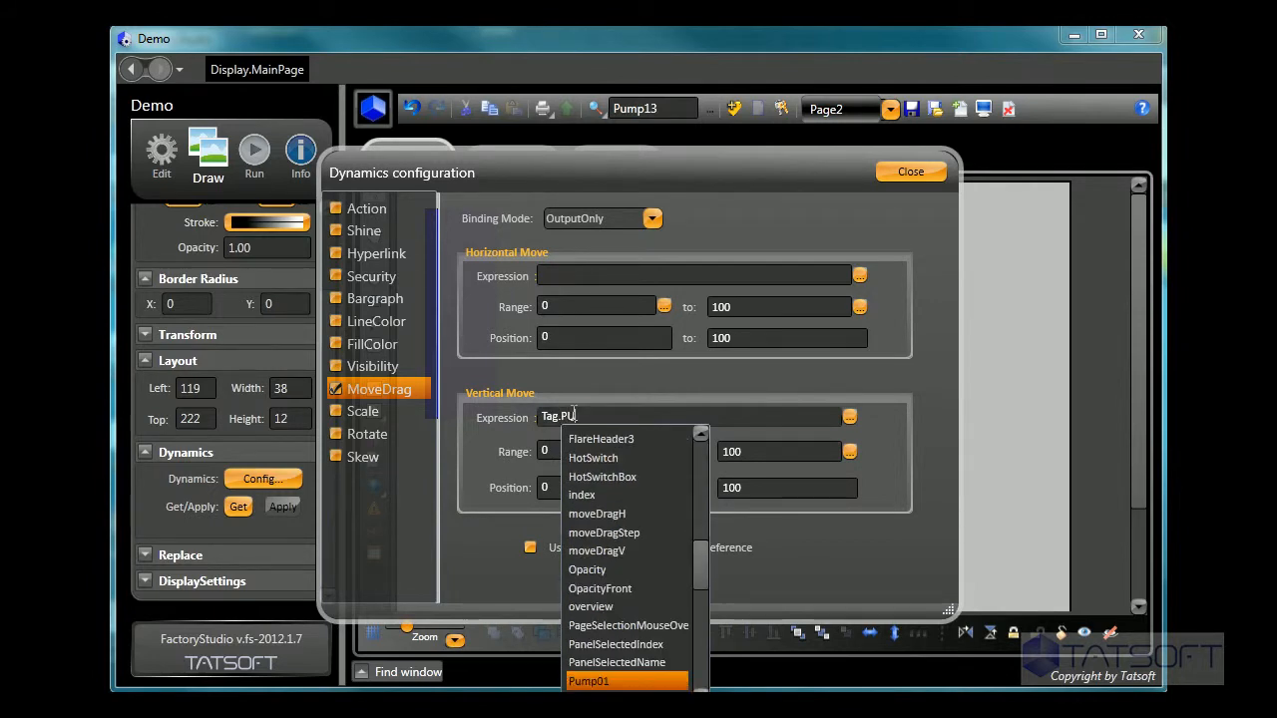
{"action": "key", "text": "Return"}
{"action": "left_click", "coordinate": [909, 172]}
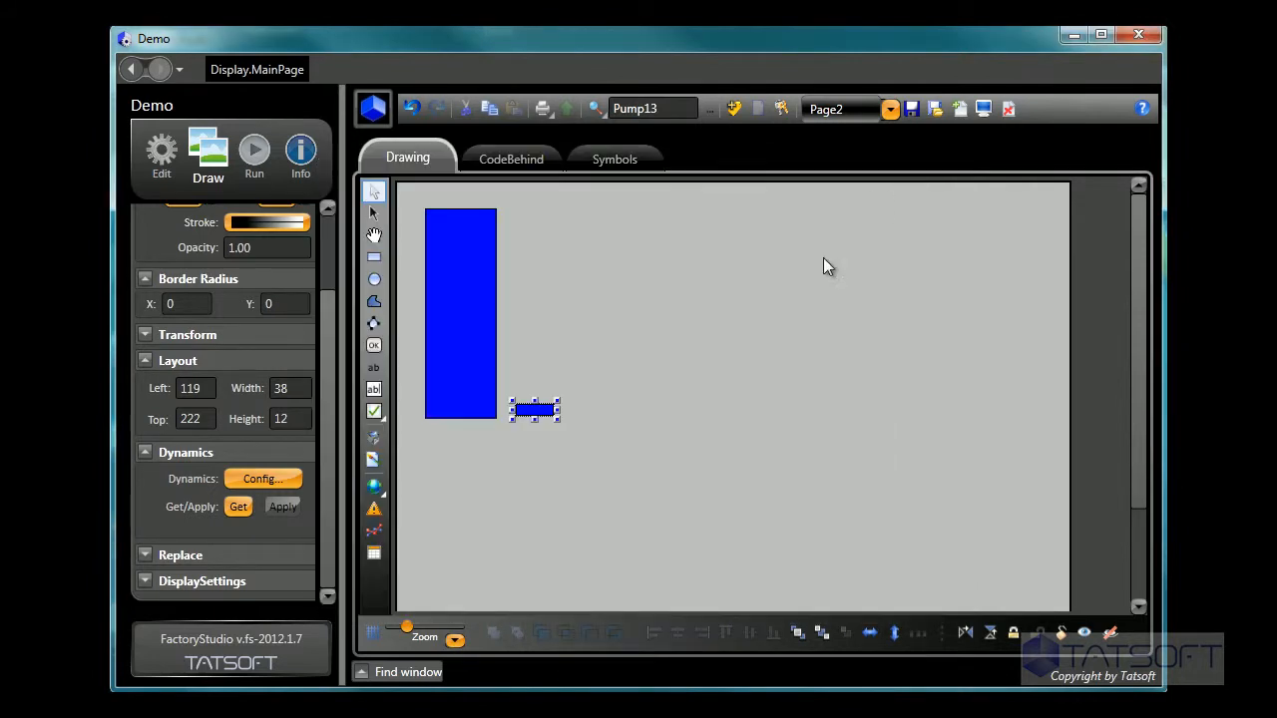
Place a text box about 85 wide and 30 high just below the tall rectangle
{"action": "left_click", "coordinate": [486, 499]}
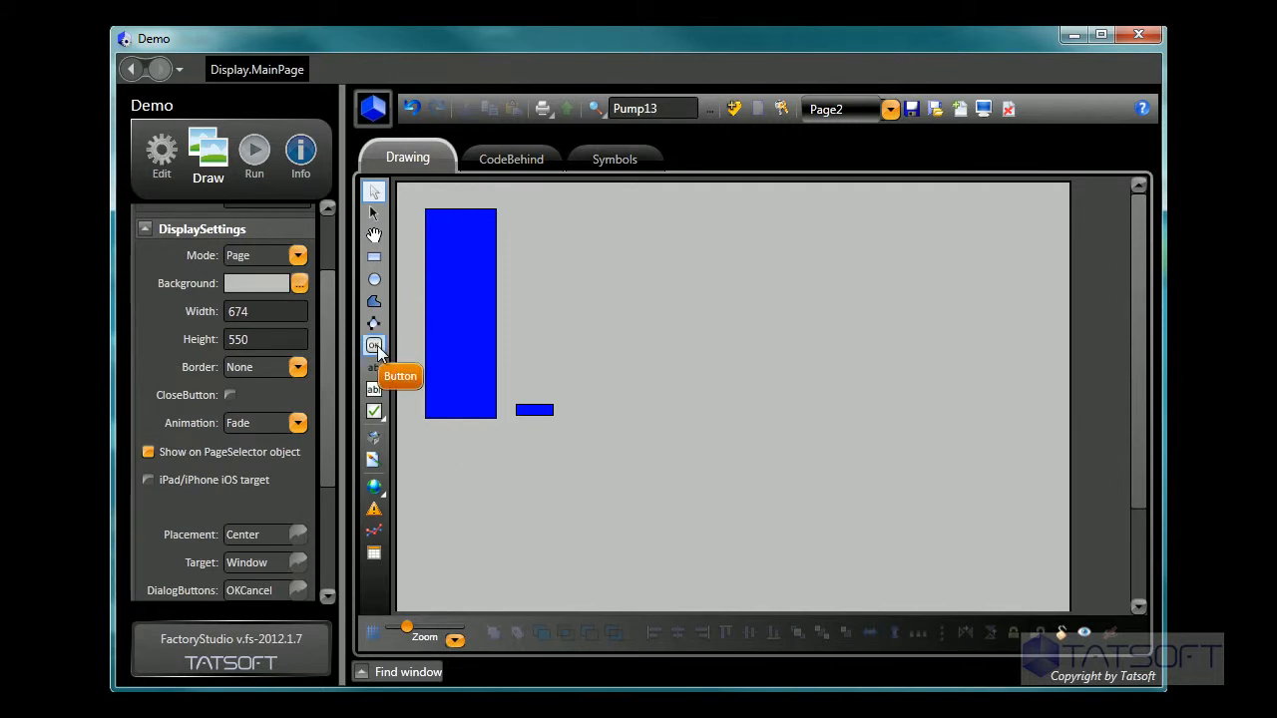
{"action": "left_click", "coordinate": [375, 389]}
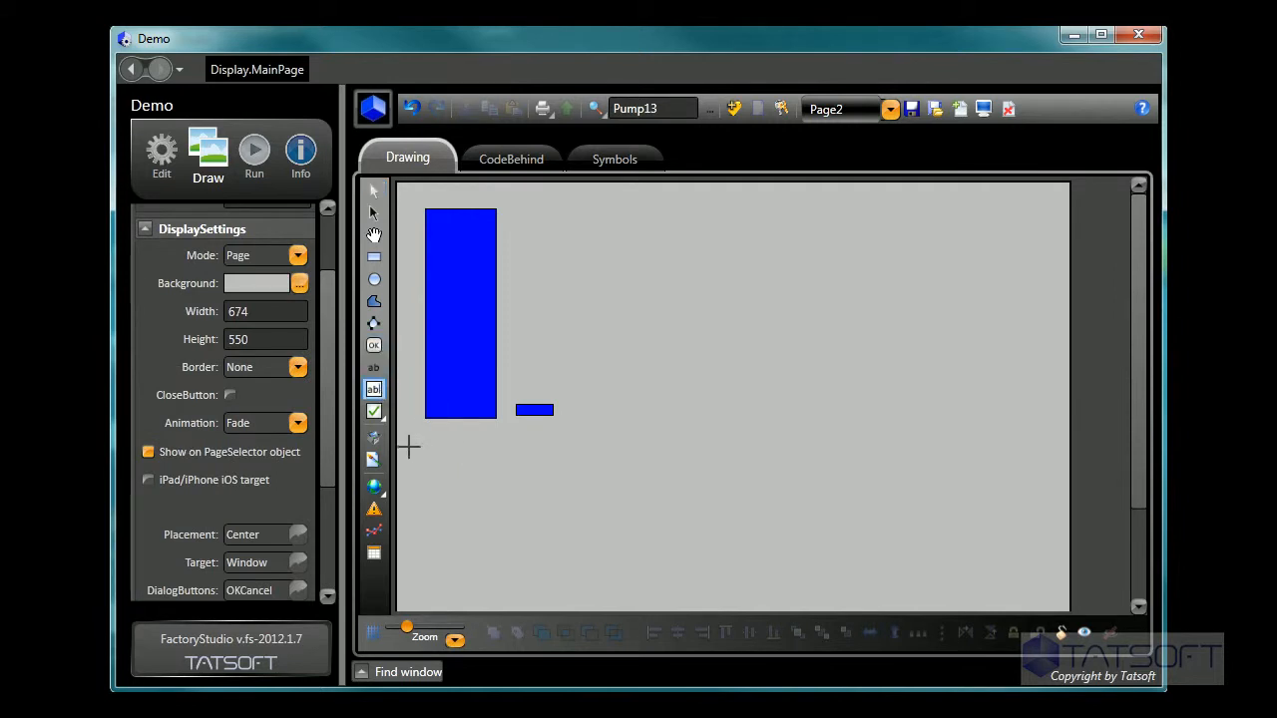
{"action": "left_click", "coordinate": [434, 435]}
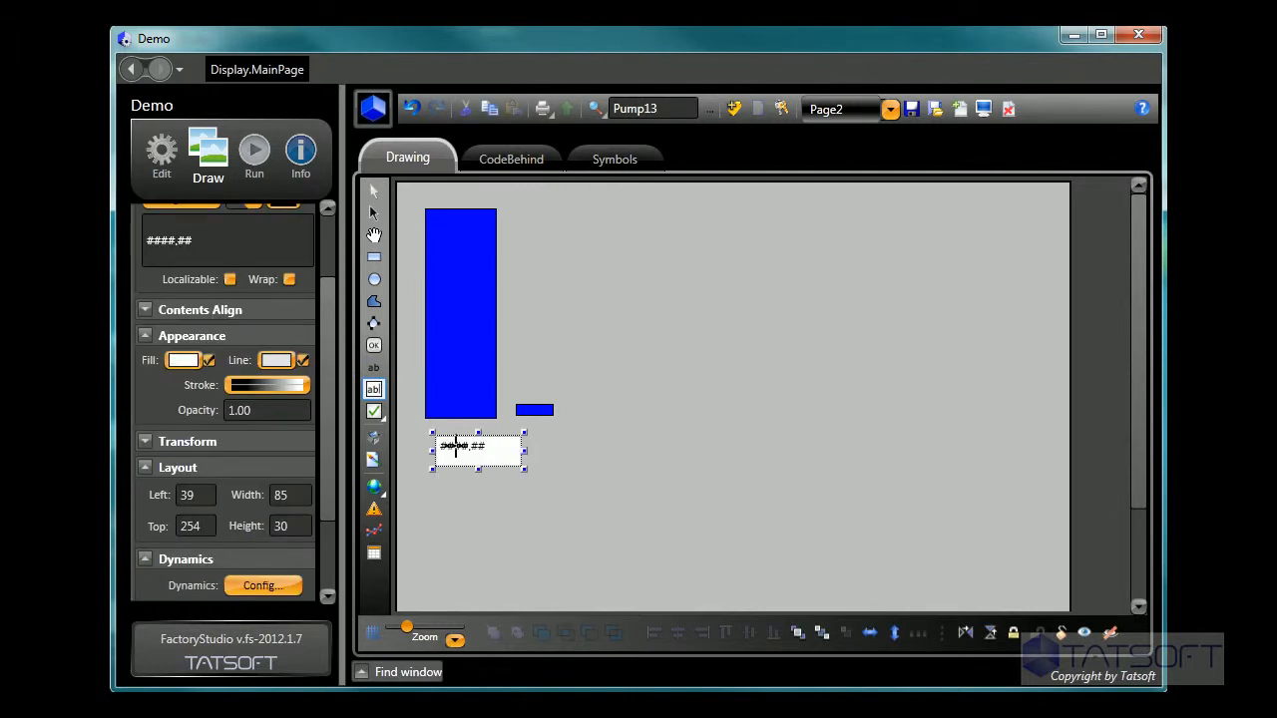
Add a TextIO dynamic to the text box with the object name Tag.Pump01, and save the display
{"action": "double_click", "coordinate": [455, 446]}
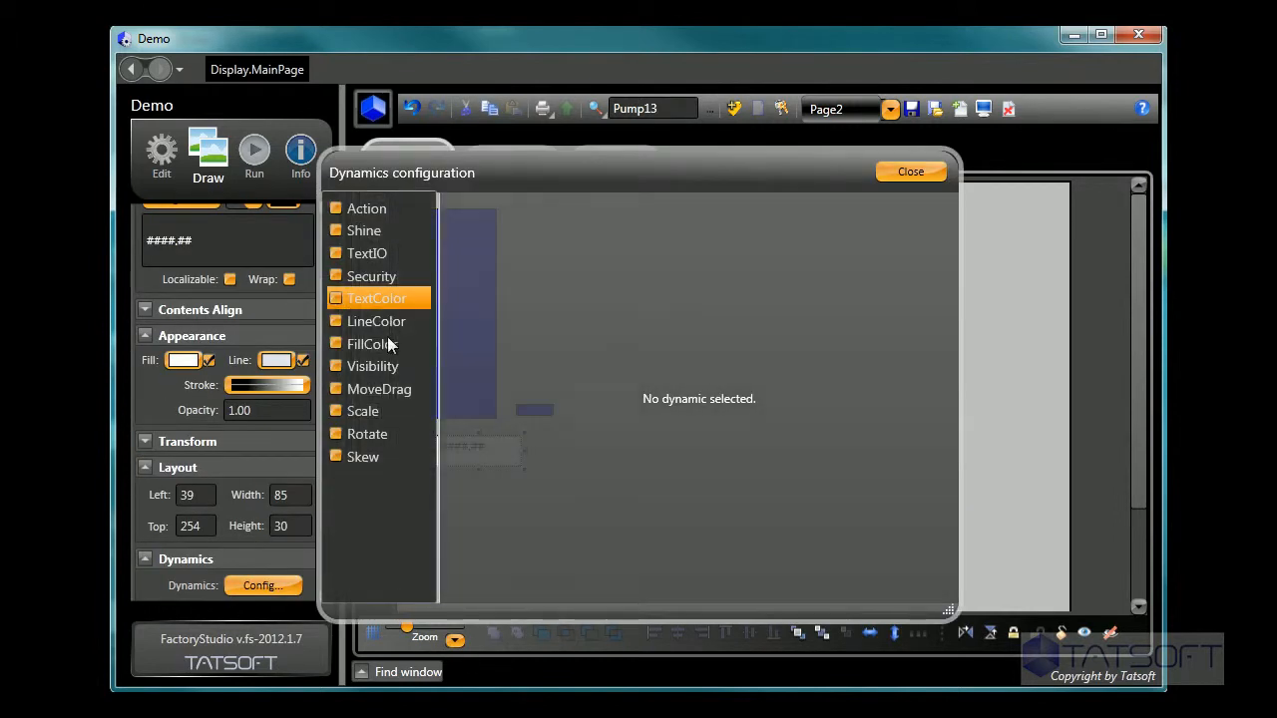
{"action": "left_click", "coordinate": [337, 256]}
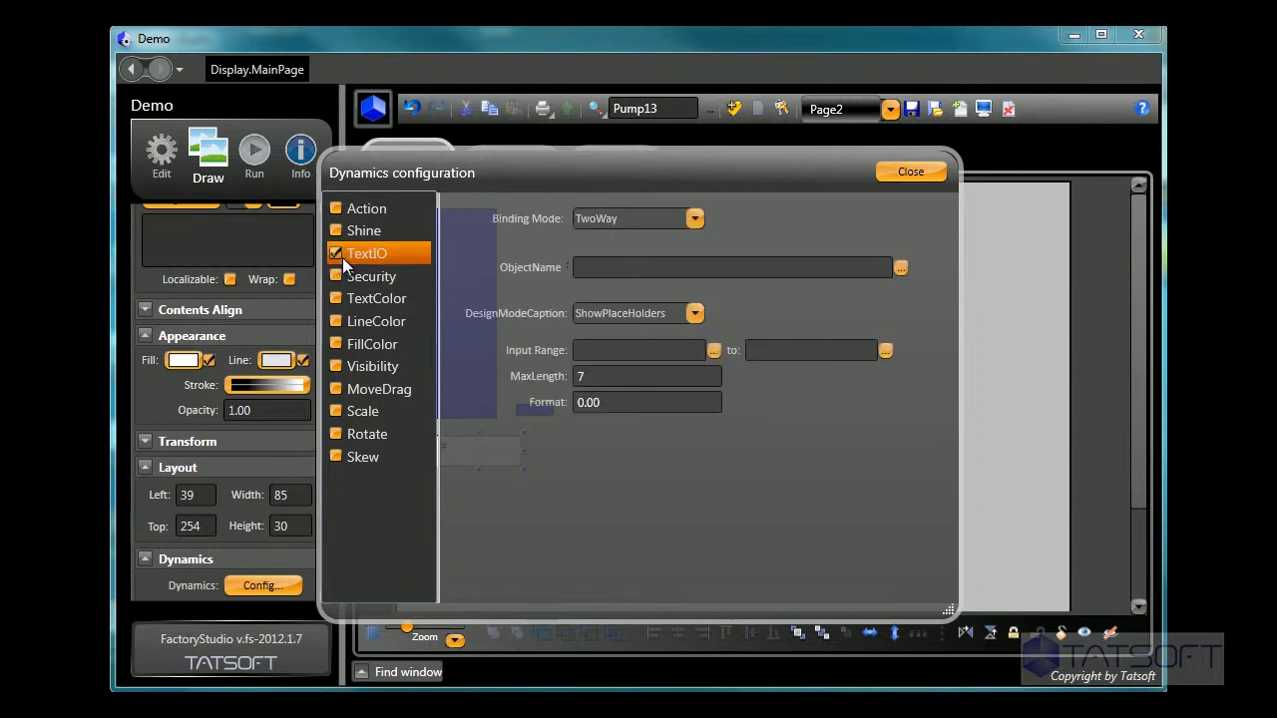
{"action": "left_click", "coordinate": [659, 271]}
{"action": "type", "text": "t"}
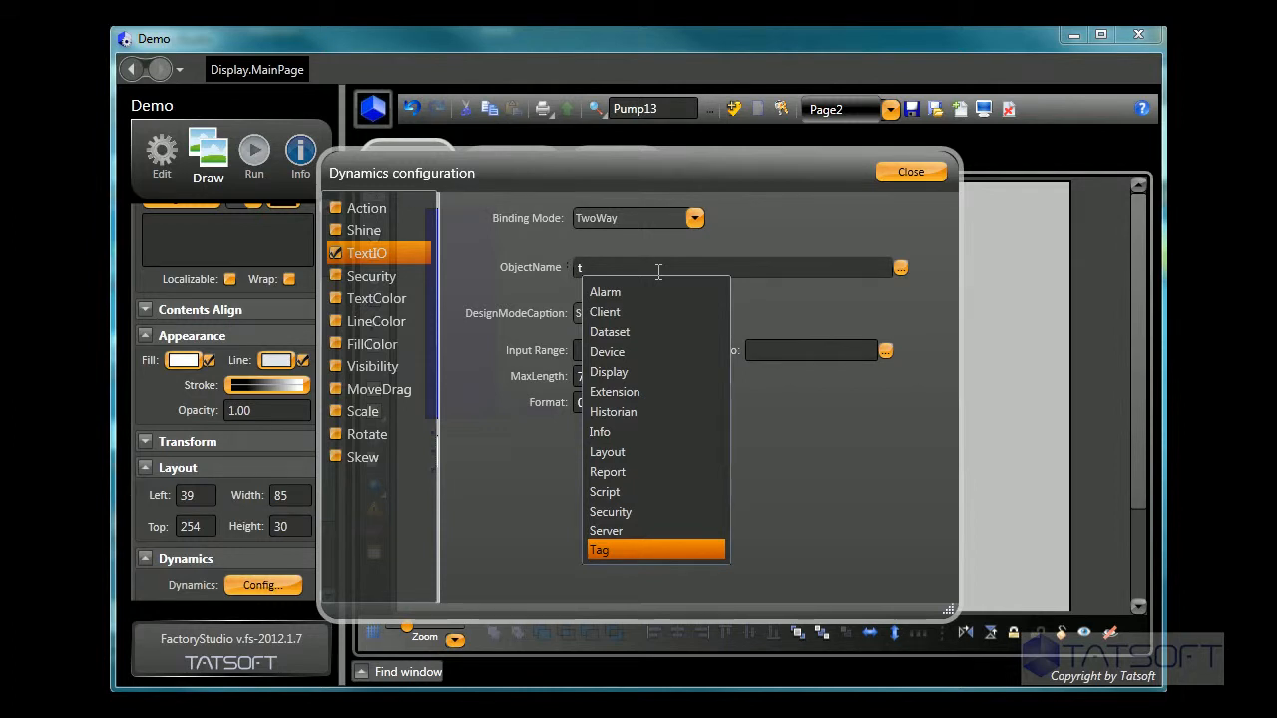
{"action": "type", "text": "ag.Pu"}
{"action": "key", "text": "Return"}
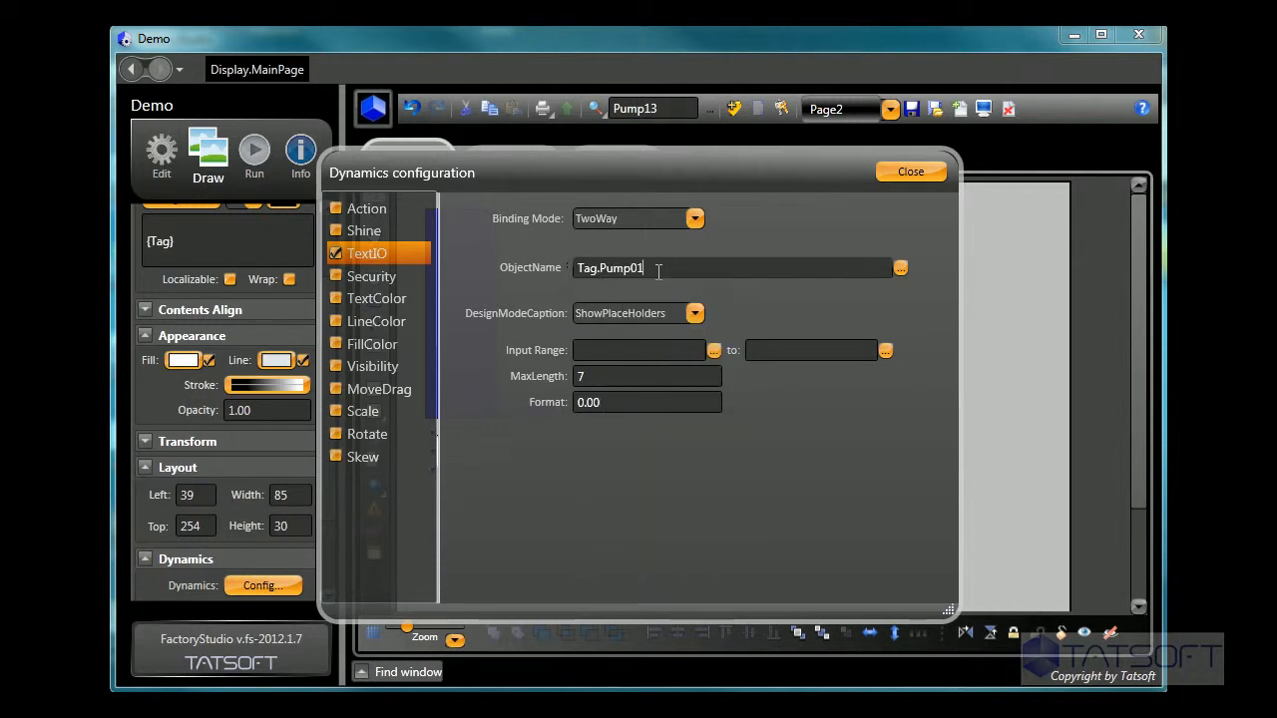
{"action": "left_click", "coordinate": [889, 176]}
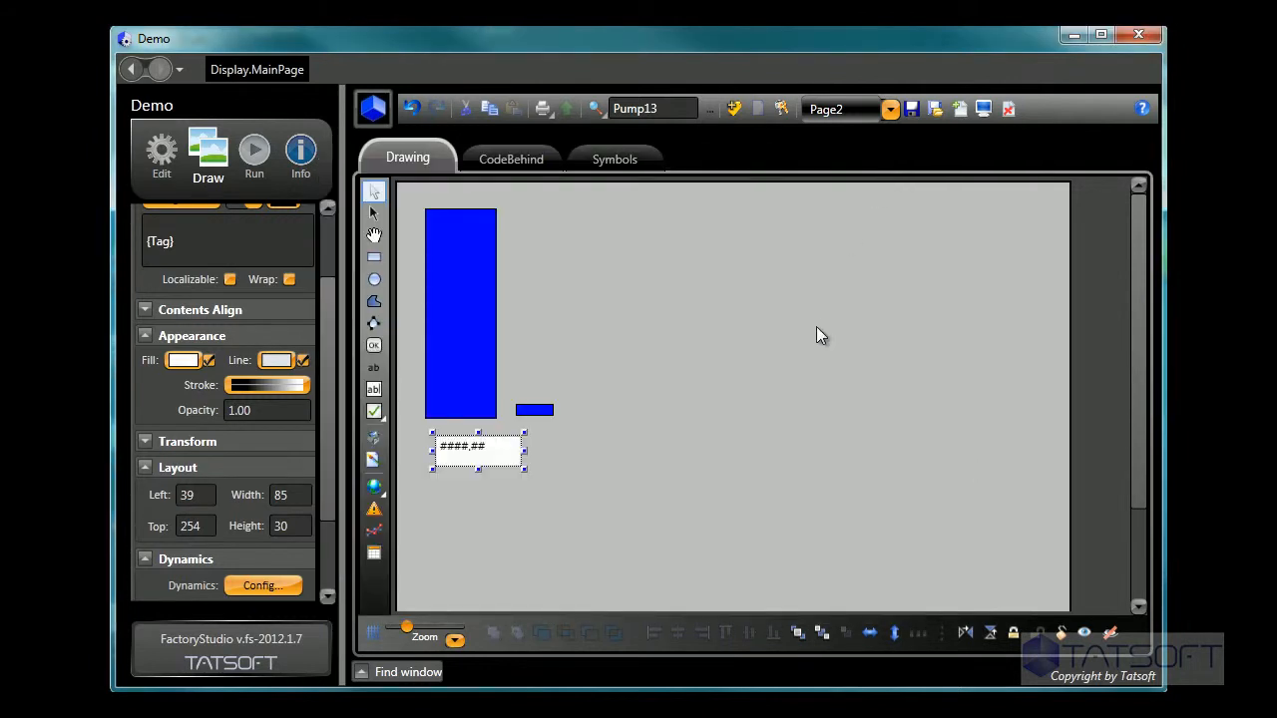
{"action": "key", "text": "ctrl+s"}
Set the binding mode of the small rectangle's MoveDrag dynamic to TwoWay
{"action": "left_click", "coordinate": [535, 409]}
{"action": "left_click", "coordinate": [263, 479]}
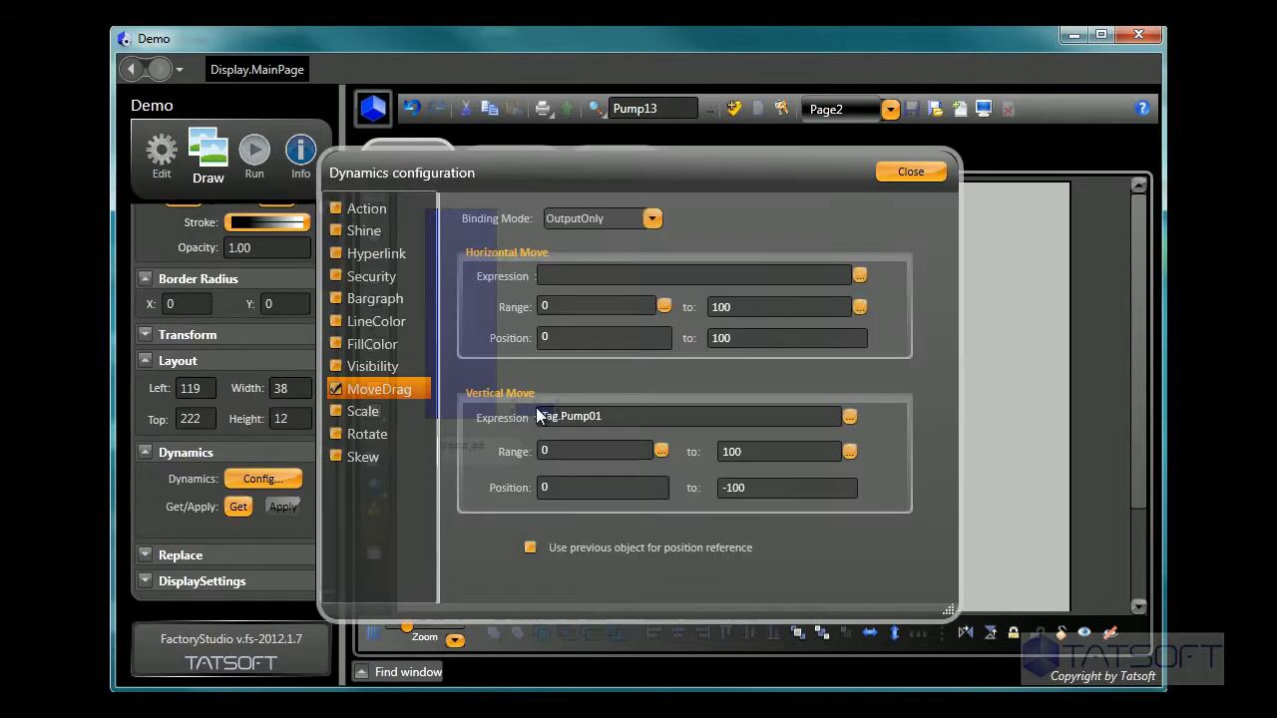
{"action": "left_click", "coordinate": [661, 221]}
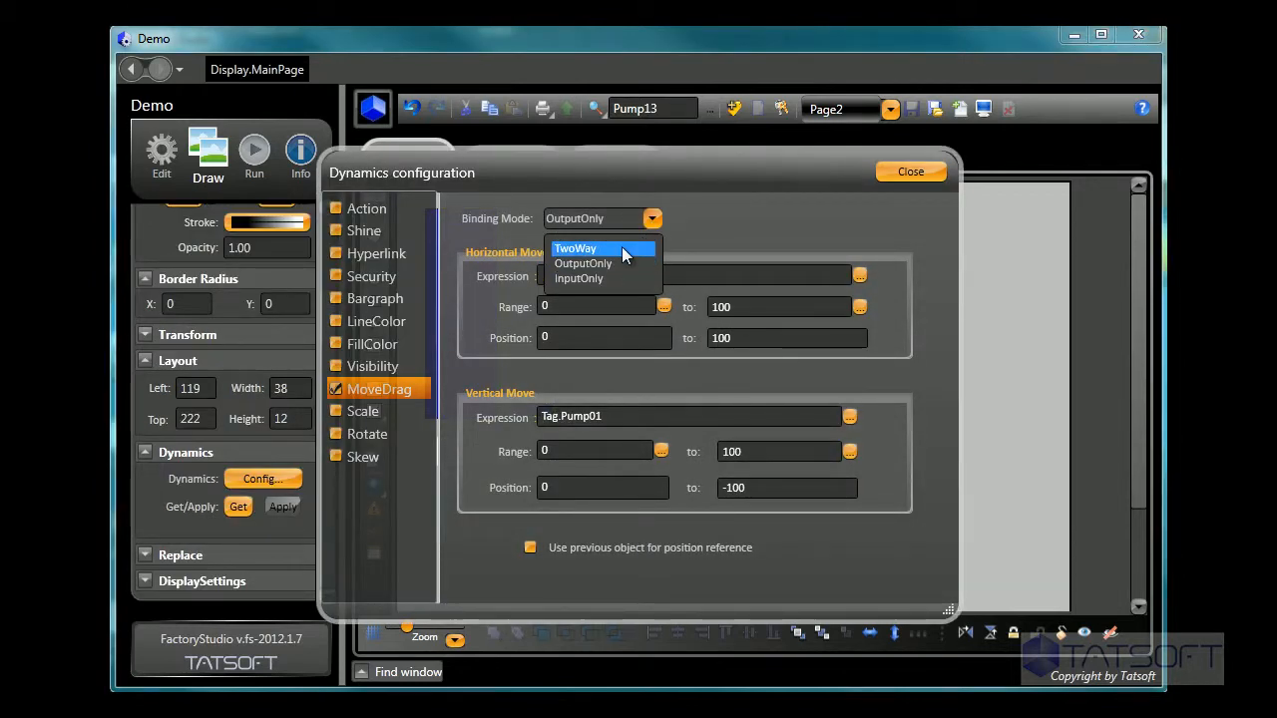
{"action": "left_click", "coordinate": [622, 247]}
{"action": "left_click", "coordinate": [907, 171]}
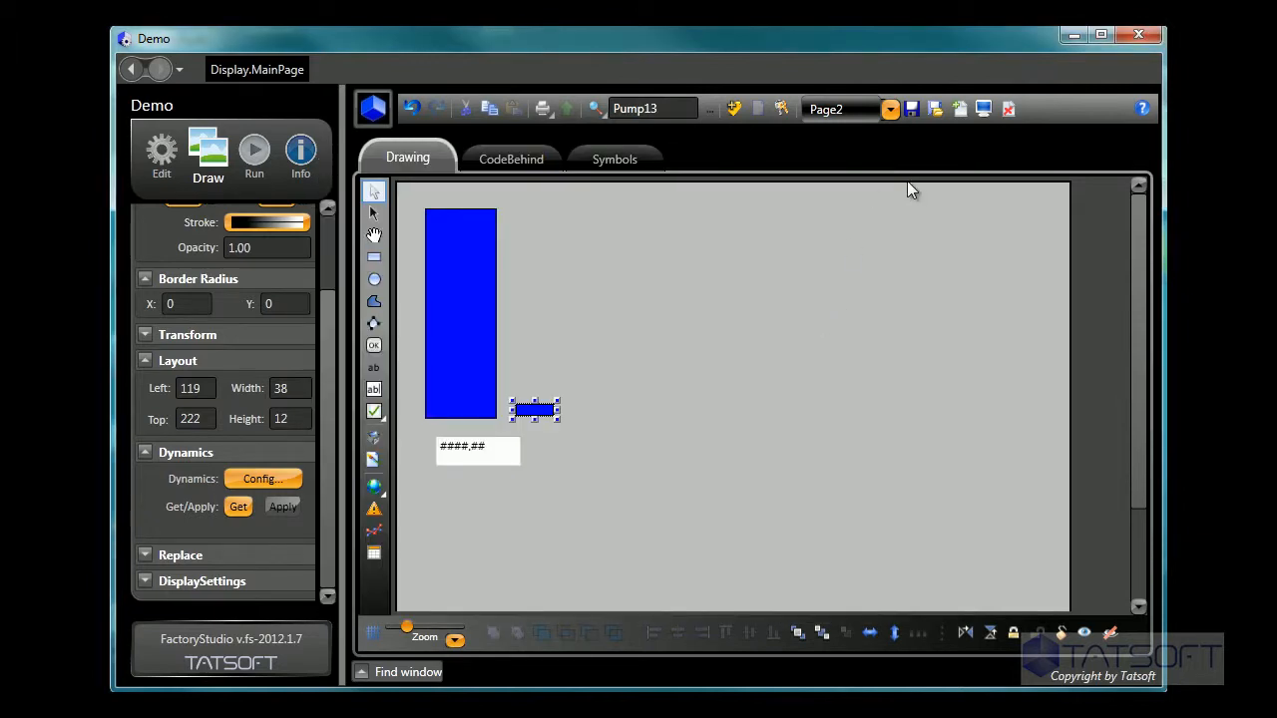
Save Page2 and open its display preview
{"action": "left_click", "coordinate": [912, 110]}
{"action": "left_click", "coordinate": [983, 110]}
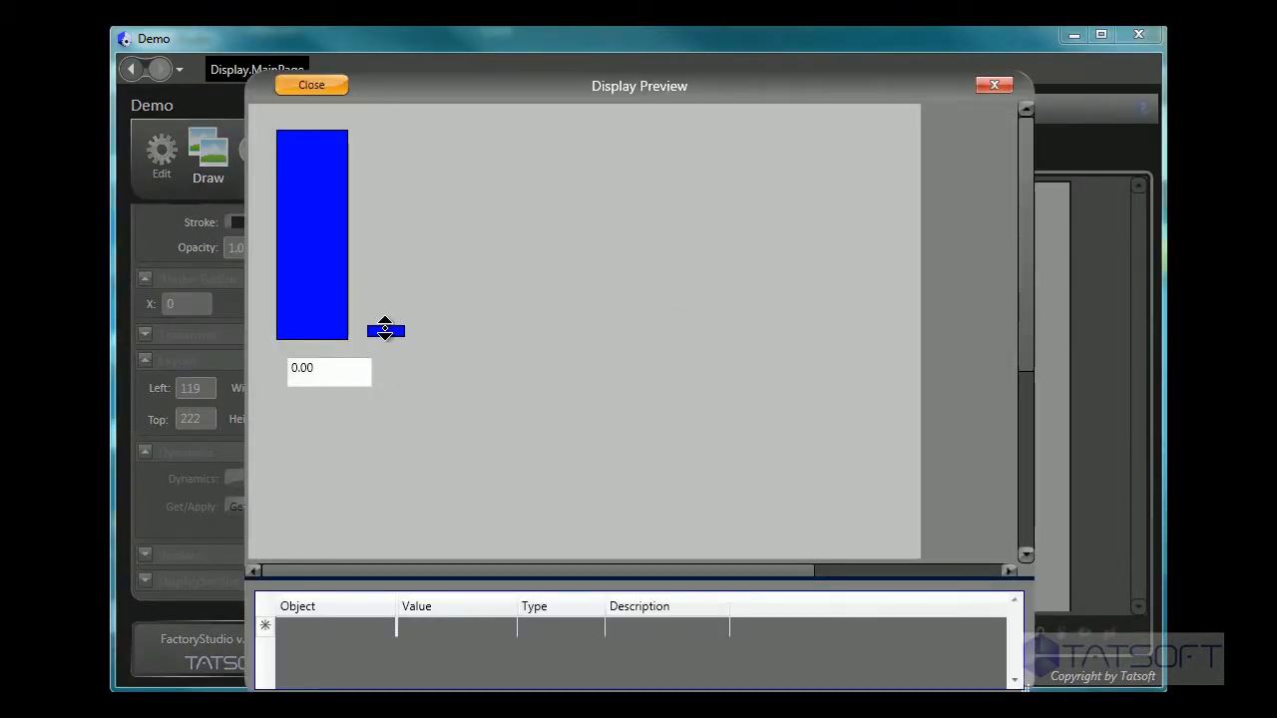
Test the MoveDrag dynamic by moving the small rectangle upward in the display preview, and close the preview
{"action": "left_click_drag", "start_coordinate": [384, 331], "coordinate": [411, 232]}
{"action": "left_click", "coordinate": [317, 85]}
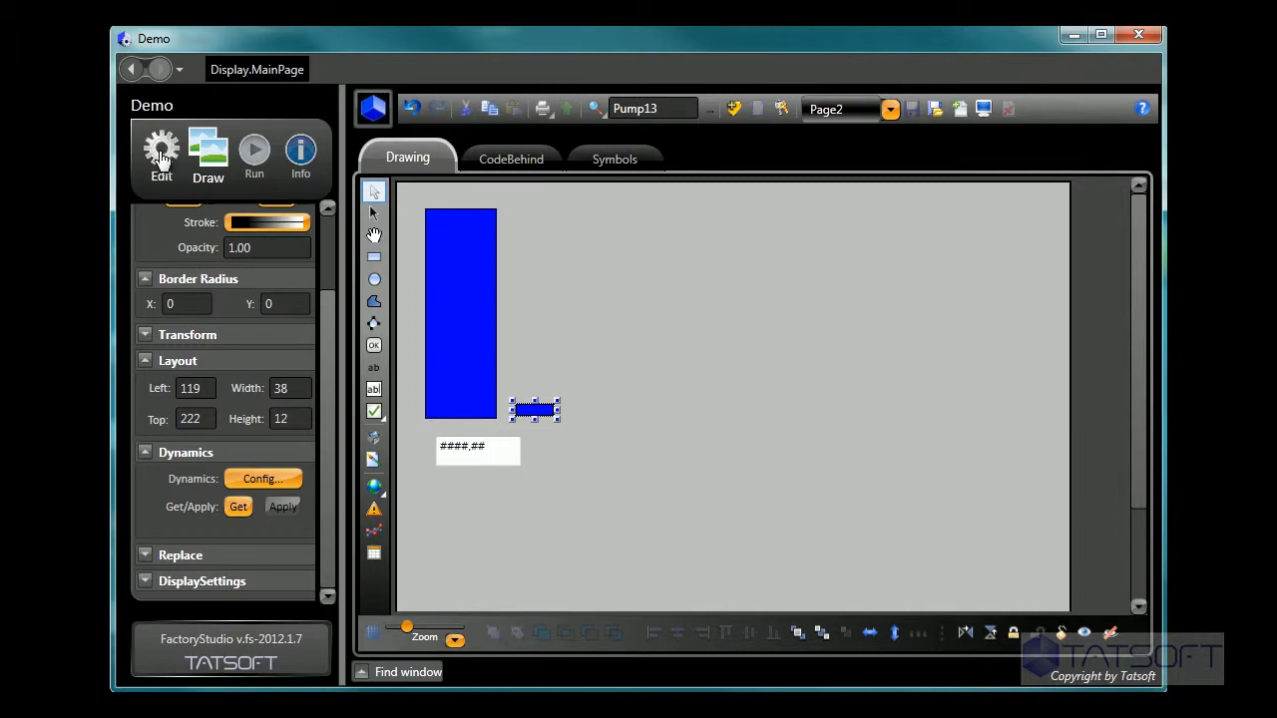
Rename the tag Pump01 to Pump1 in the project's tag objects table
{"action": "left_click", "coordinate": [161, 157]}
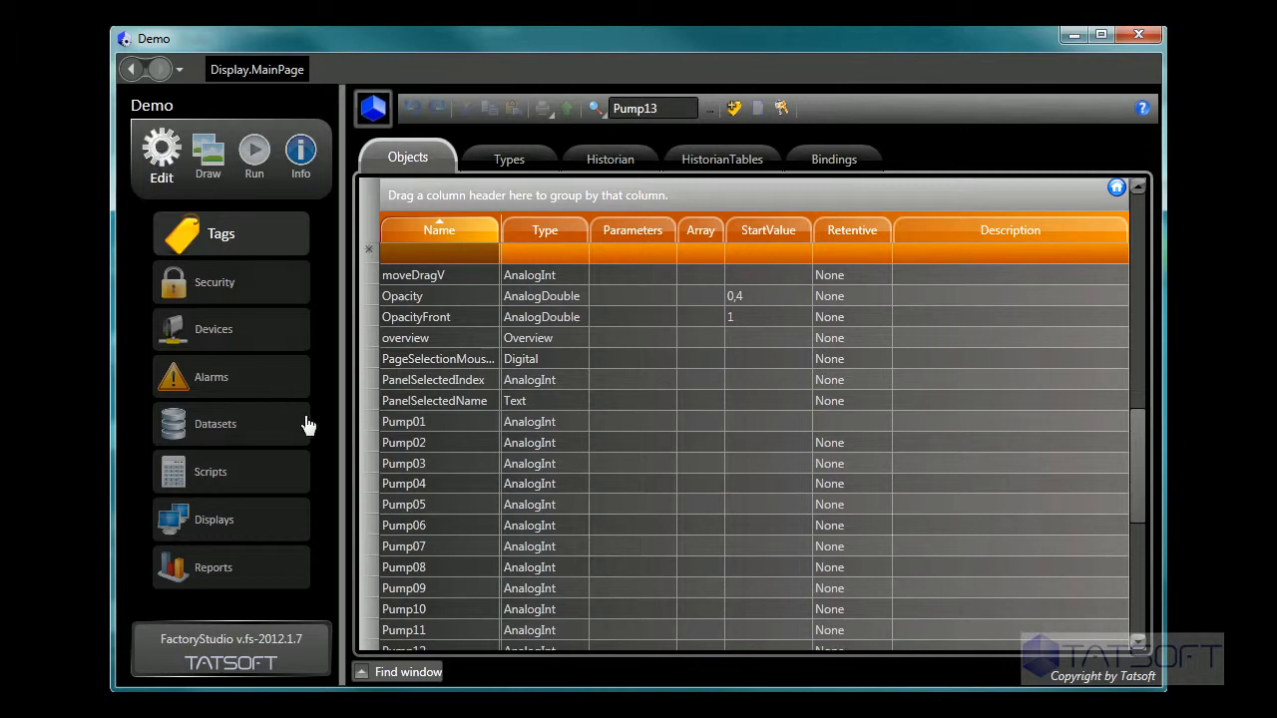
{"action": "left_click", "coordinate": [443, 428]}
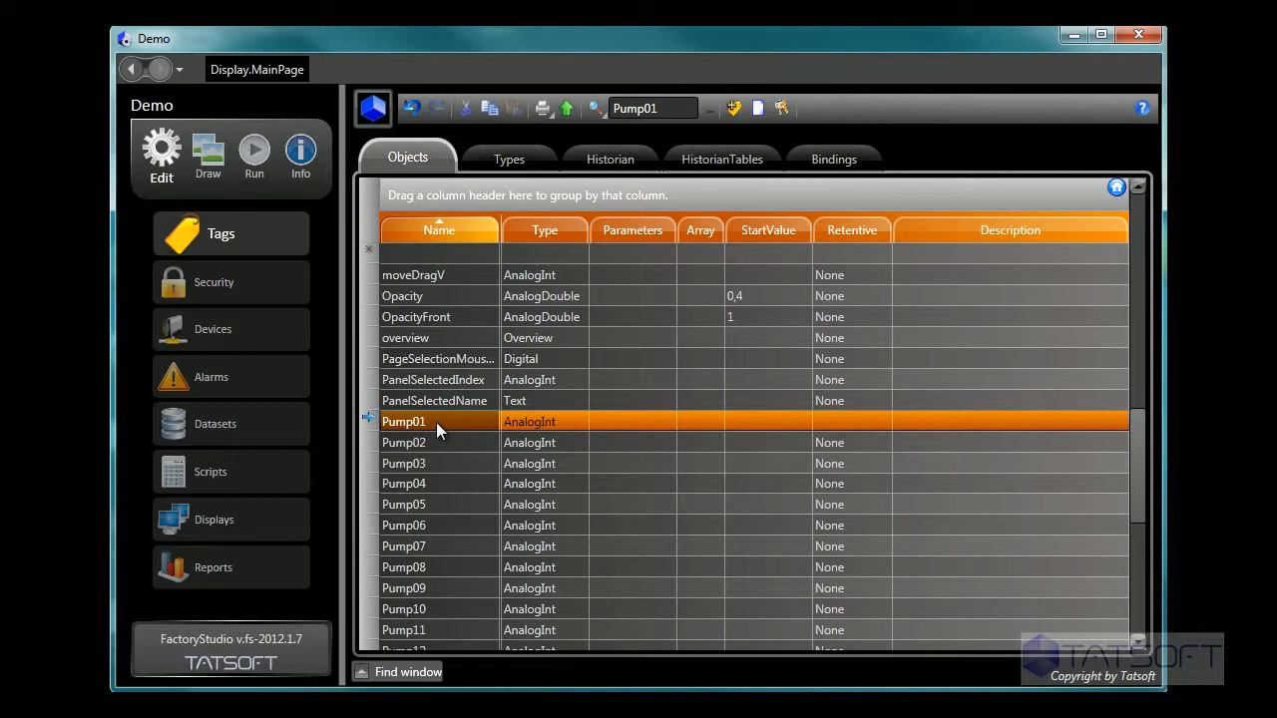
{"action": "left_click", "coordinate": [436, 422]}
{"action": "left_click", "coordinate": [413, 424]}
{"action": "key", "text": "Delete"}
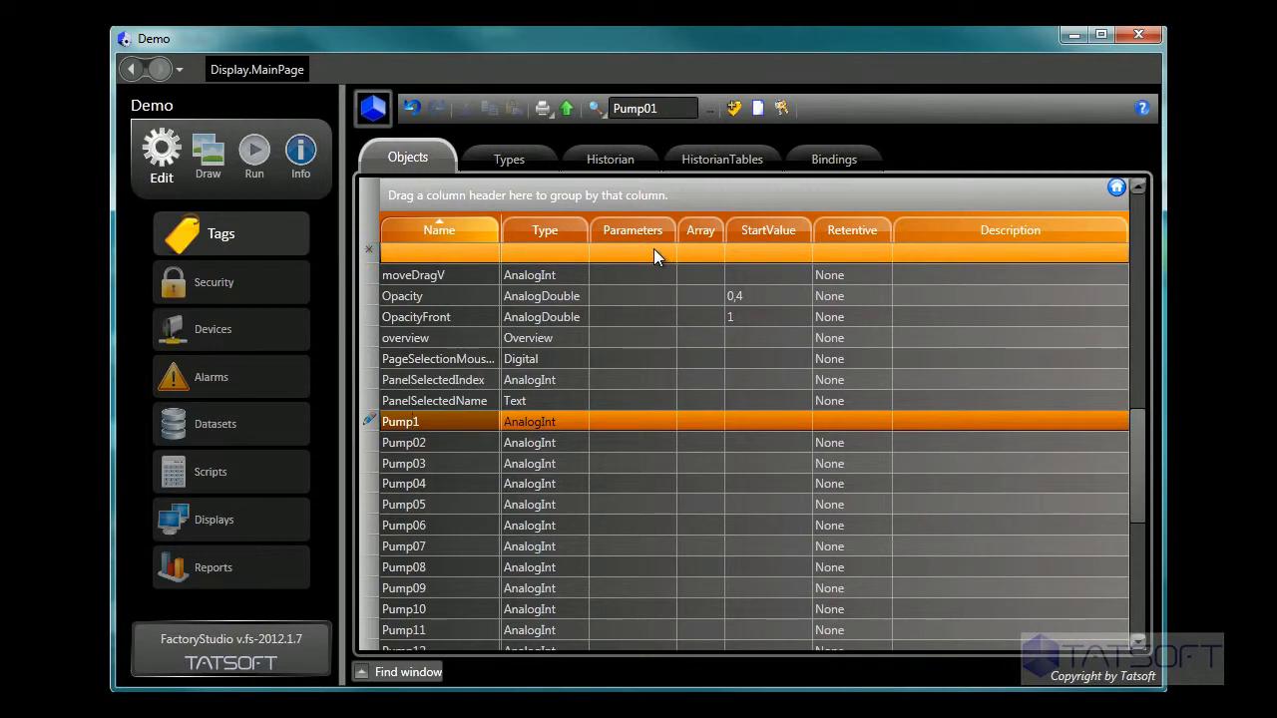
{"action": "key", "text": "Return"}
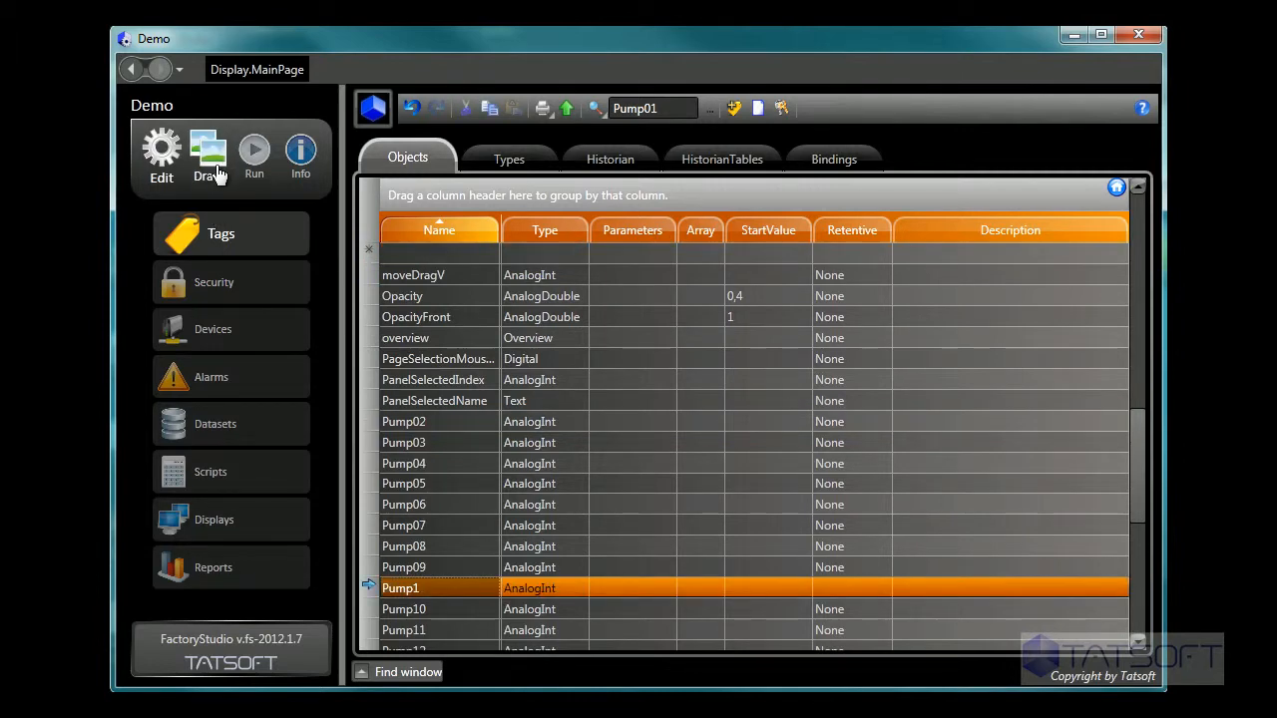
Return to the drawing environment and open the Page2 display
{"action": "left_click", "coordinate": [249, 71]}
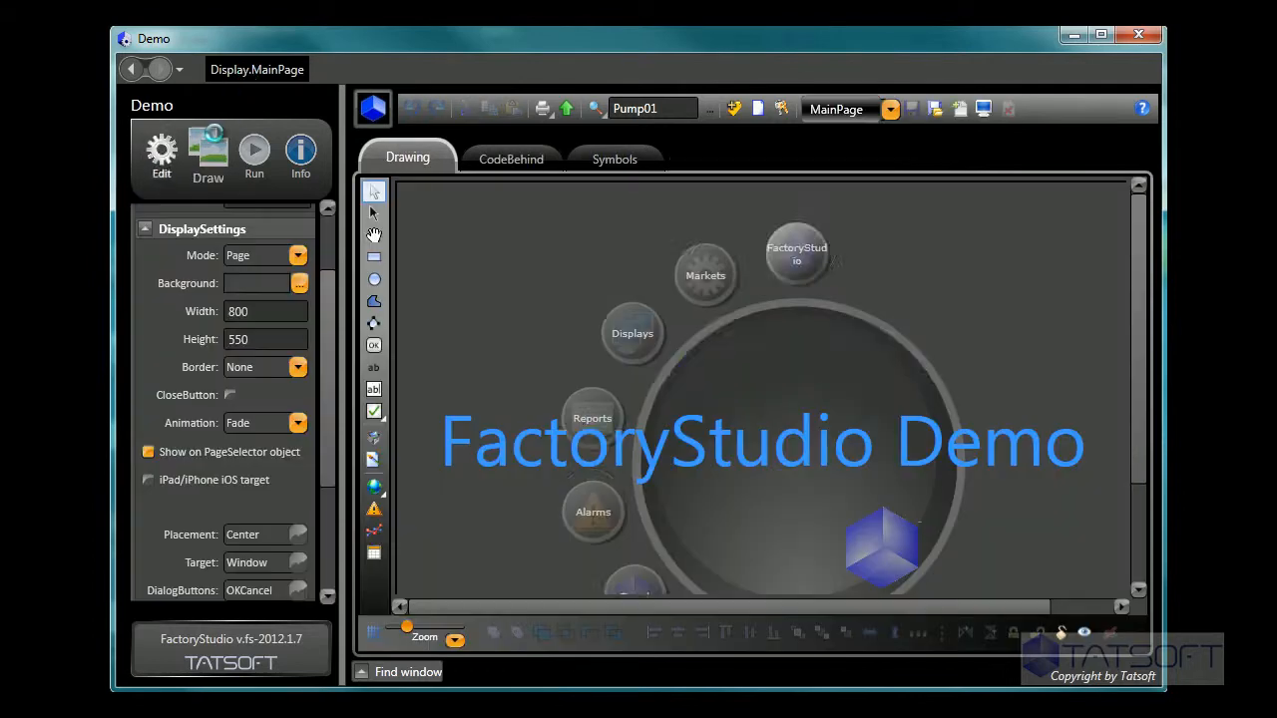
{"action": "left_click", "coordinate": [890, 109]}
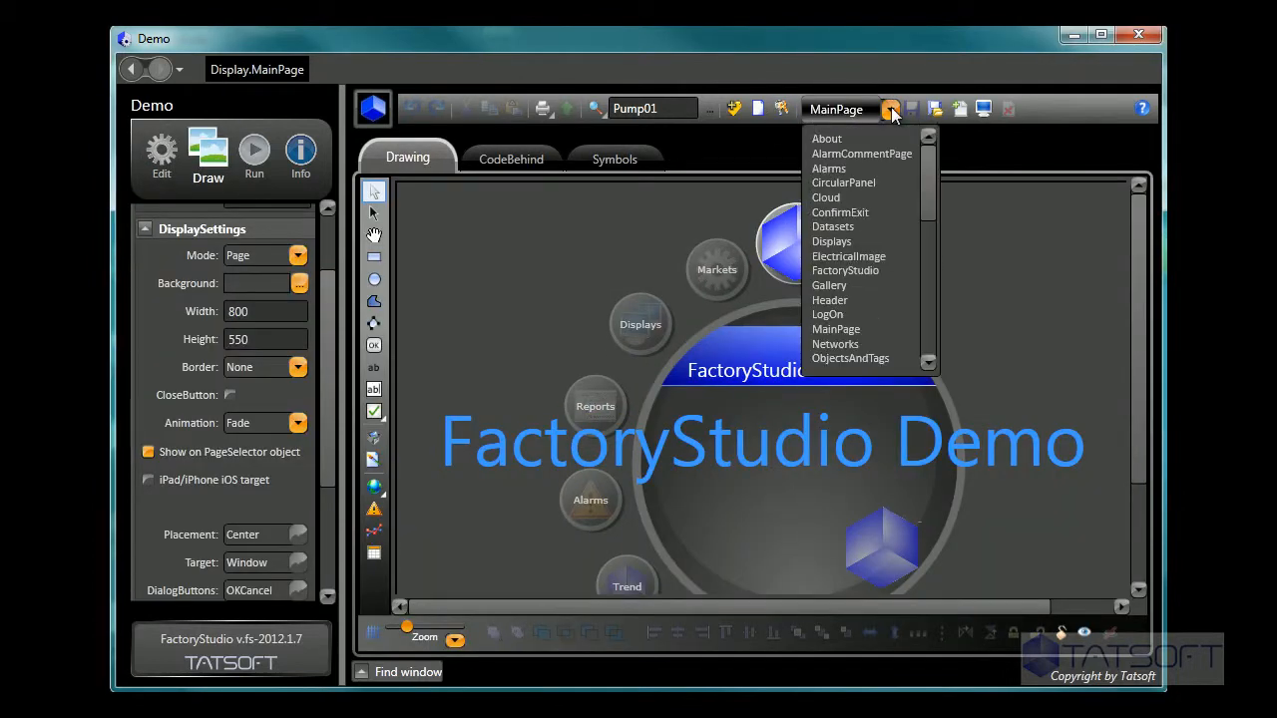
{"action": "left_click", "coordinate": [925, 309]}
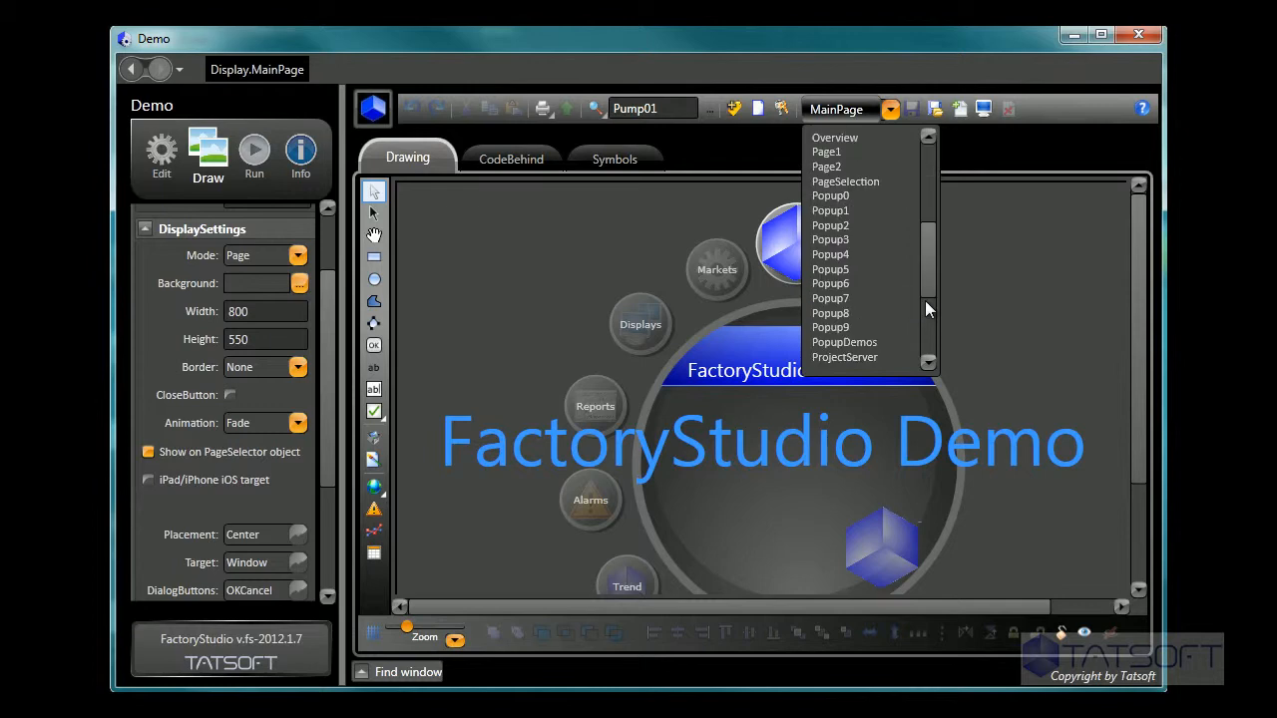
{"action": "left_click", "coordinate": [840, 166]}
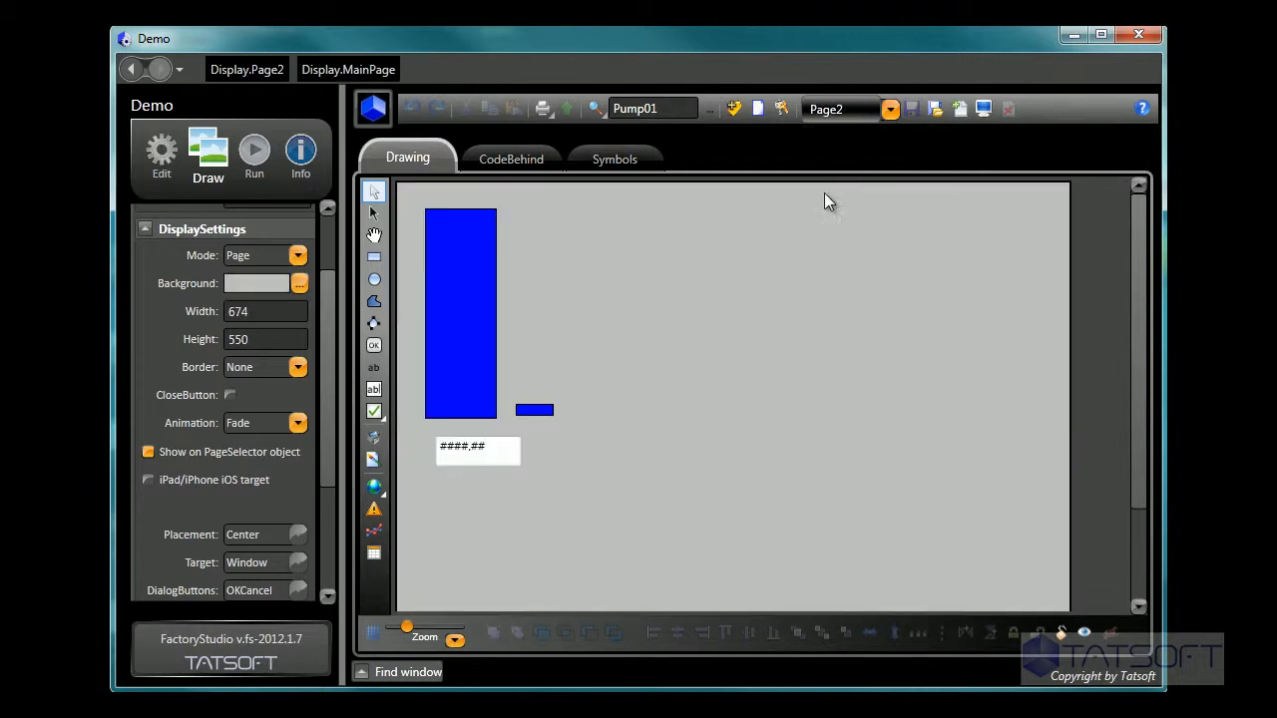
Check which tag the tall rectangle's Bargraph, the small rectangle's MoveDrag and the text box's TextIO dynamics reference
{"action": "double_click", "coordinate": [468, 317]}
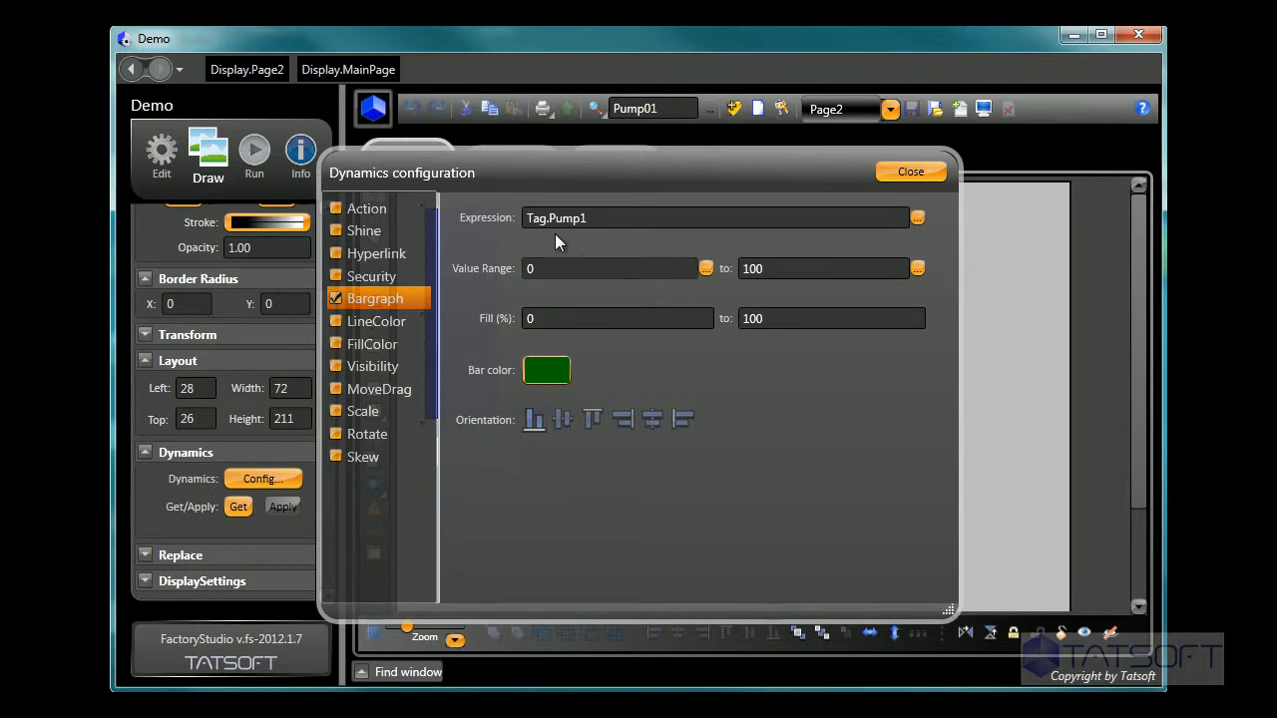
{"action": "left_click", "coordinate": [889, 169]}
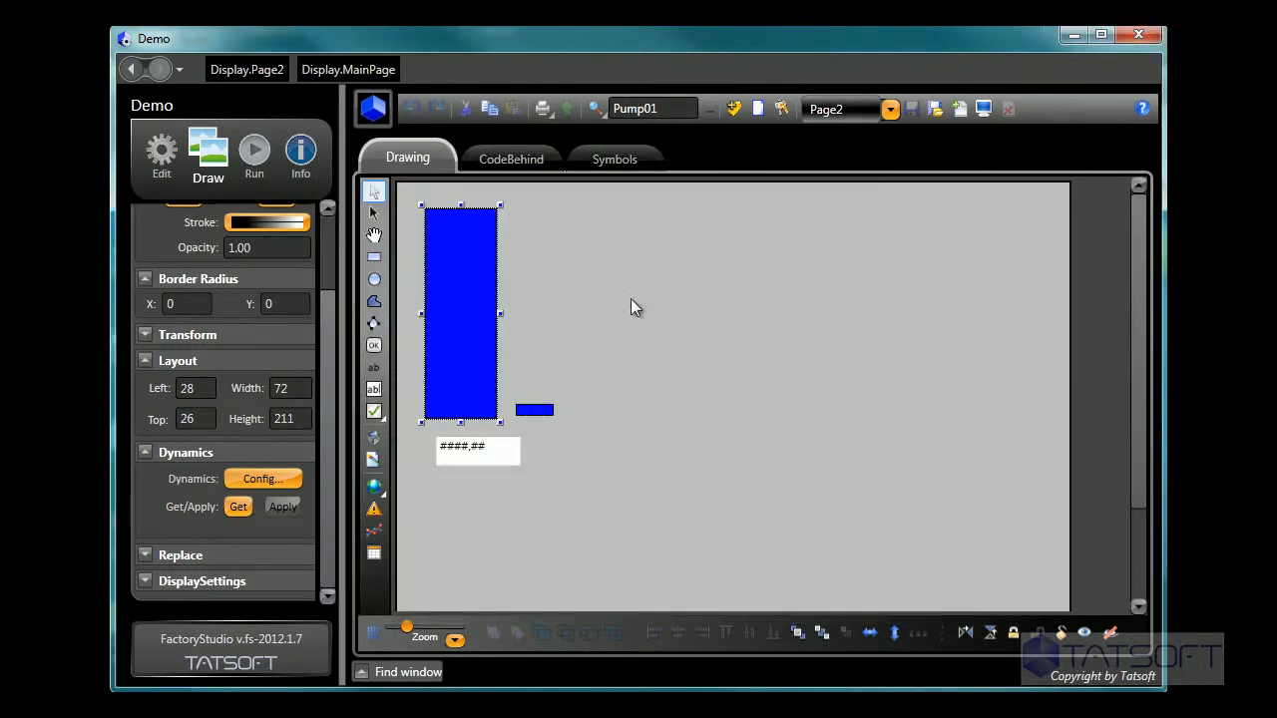
{"action": "double_click", "coordinate": [533, 409]}
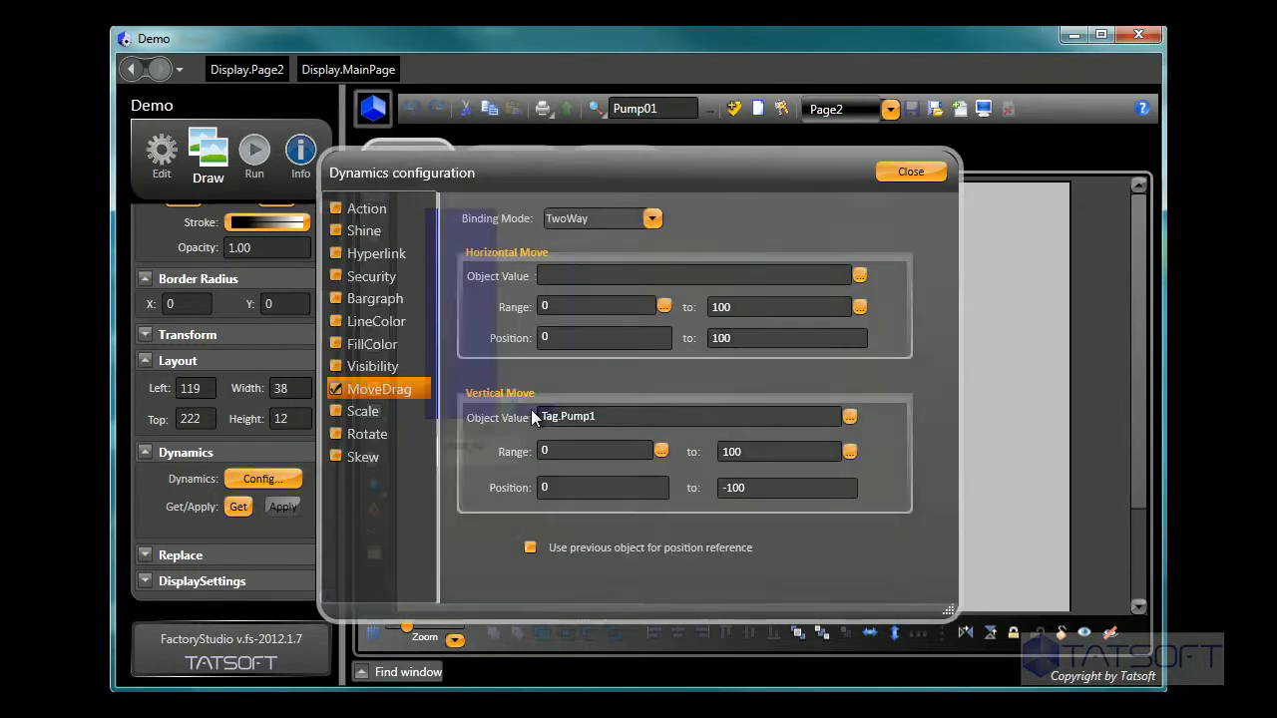
{"action": "left_click", "coordinate": [916, 175]}
{"action": "left_click", "coordinate": [502, 454]}
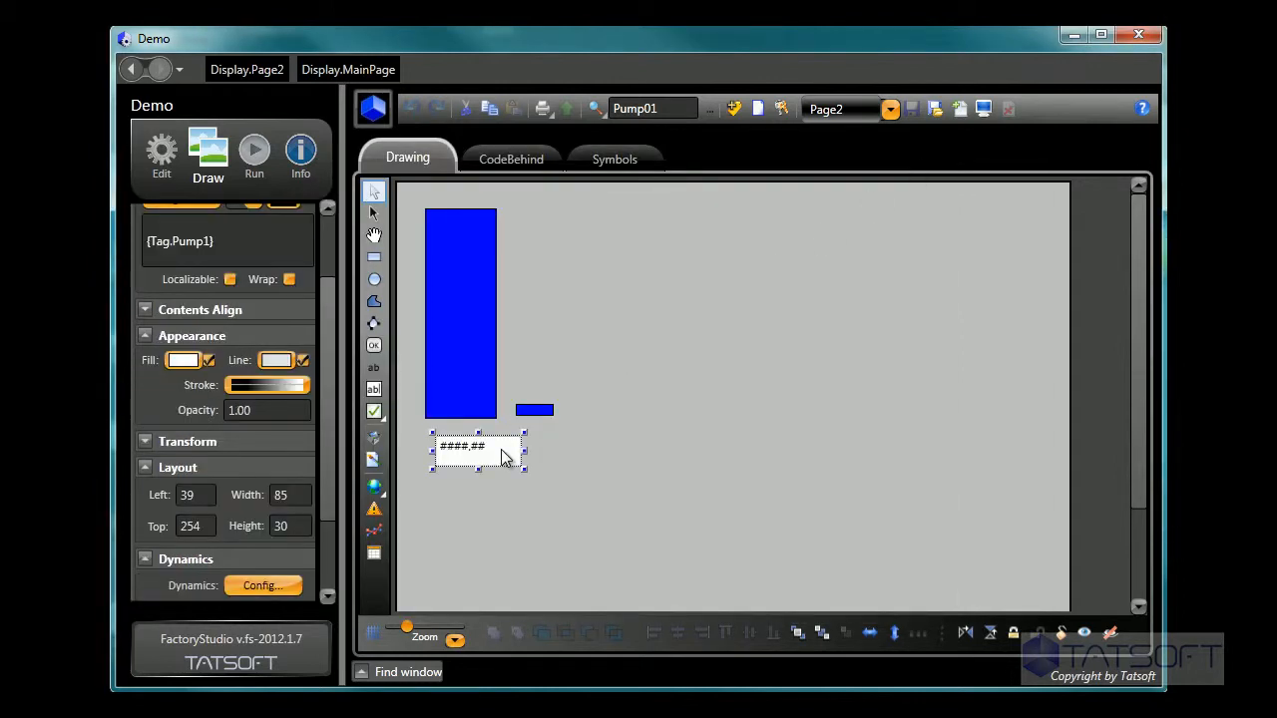
{"action": "double_click", "coordinate": [502, 457]}
{"action": "left_click", "coordinate": [905, 170]}
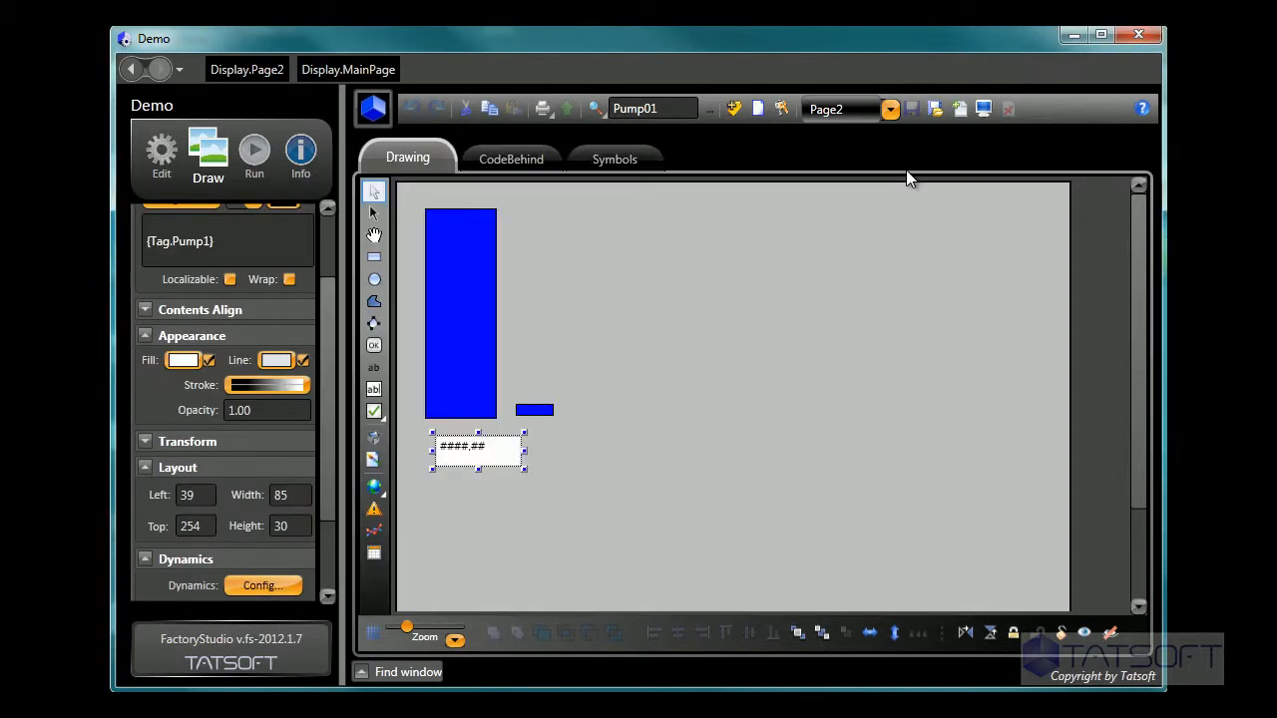